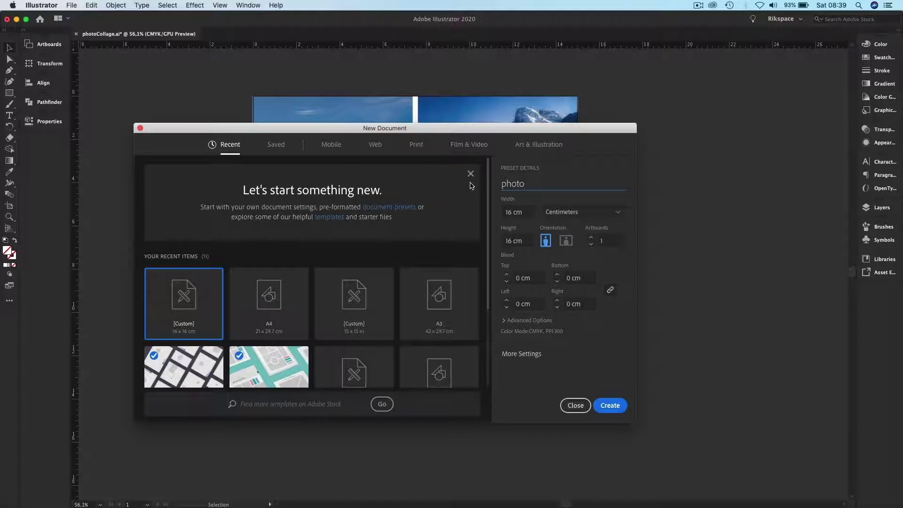
Step: Create a new document named photocollage at 16 × 16 cm with one artboard, using centimetres as the unit
text(llage)
click(512, 213)
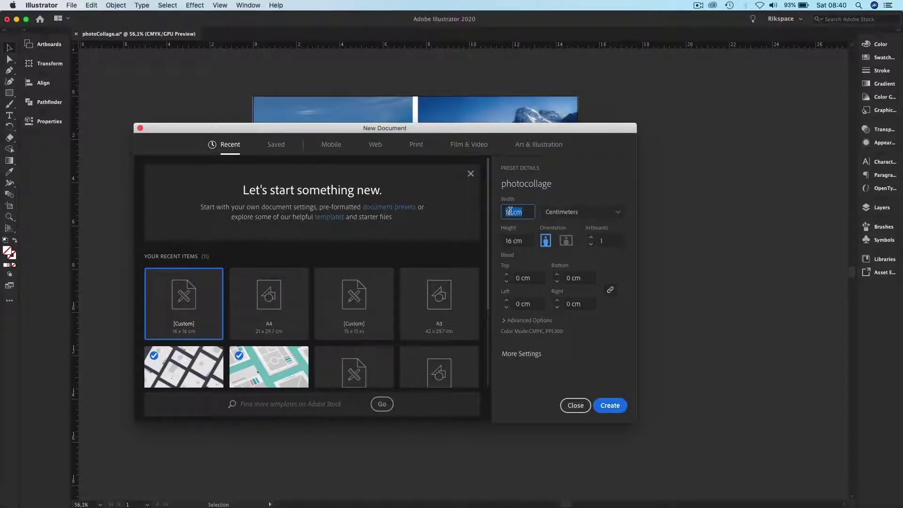
click(580, 216)
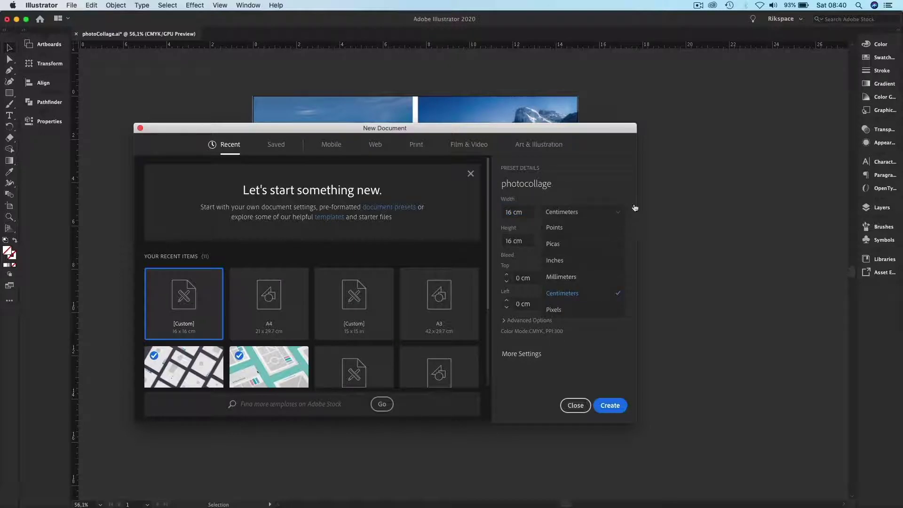
click(604, 184)
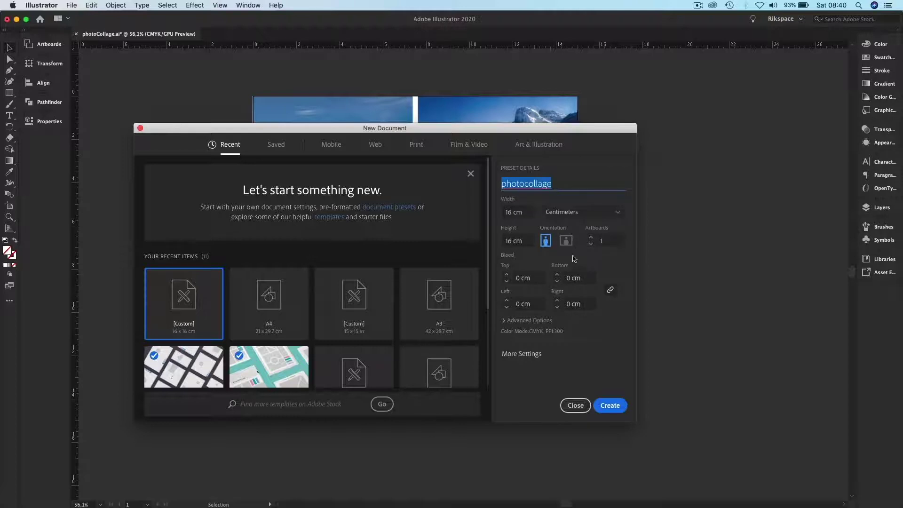
click(610, 404)
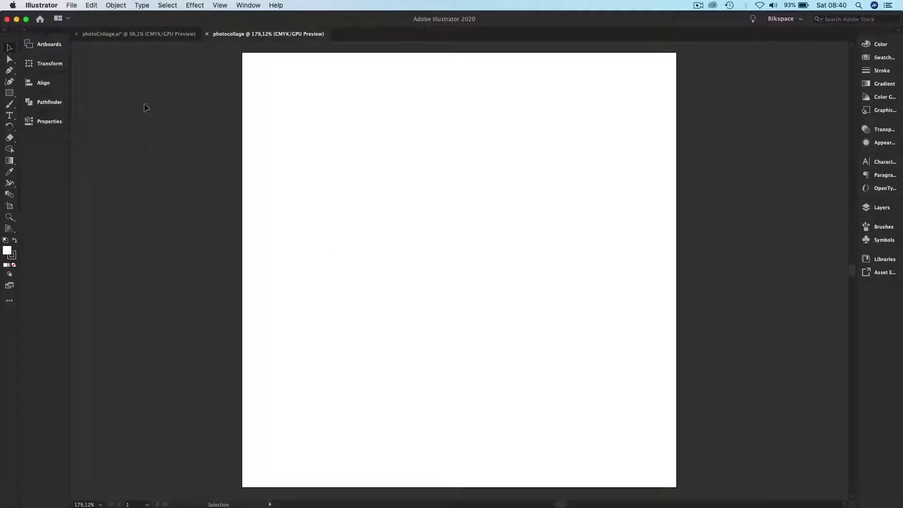
click(49, 66)
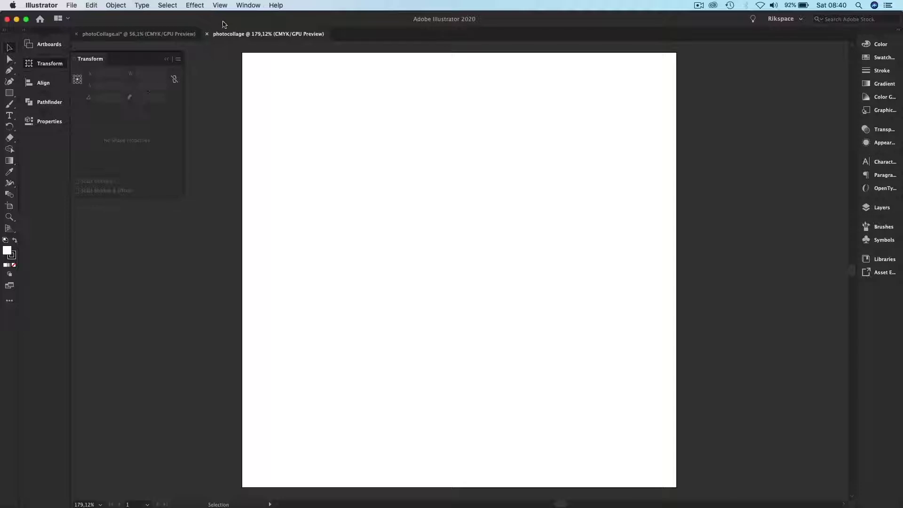
click(247, 6)
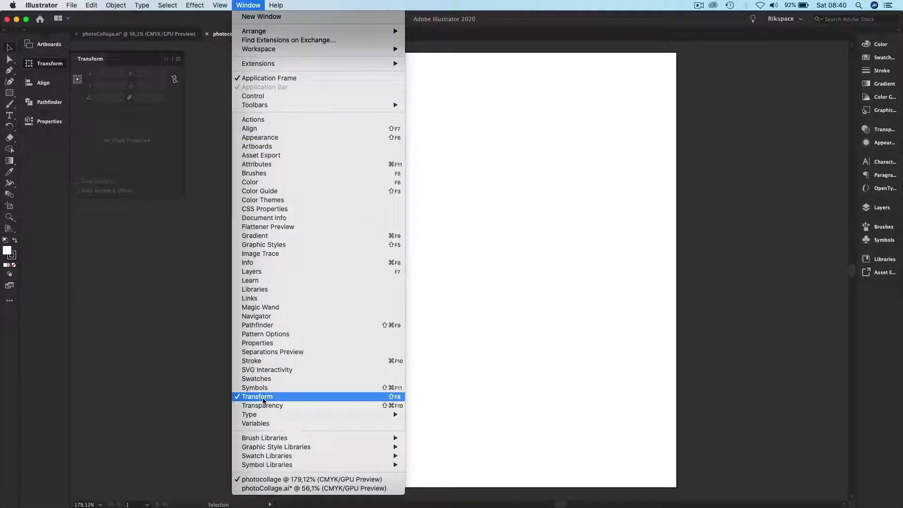
click(169, 252)
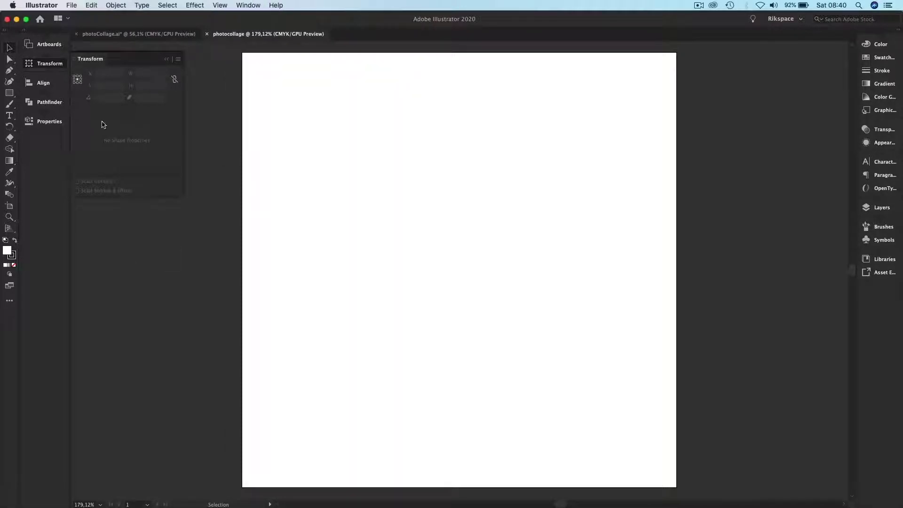
Step: Show the rulers and add a vertical guide positioned at X 8 cm on the artboard
key(super+r)
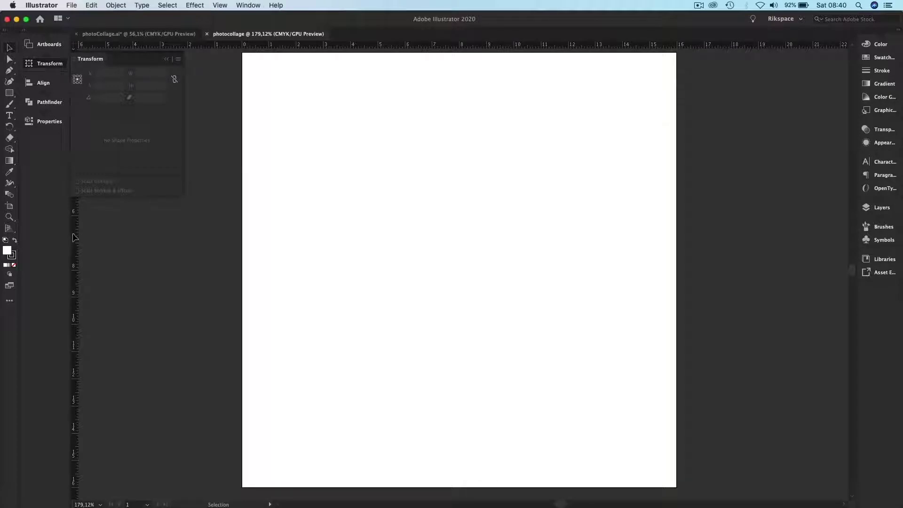
drag(74, 239, 242, 241)
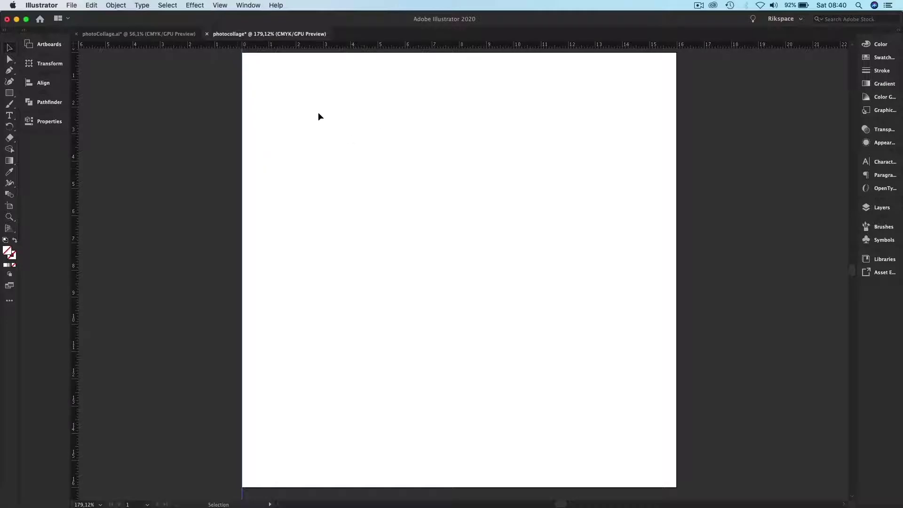
scroll(319, 116, up, 5)
scroll(292, 147, right, 2)
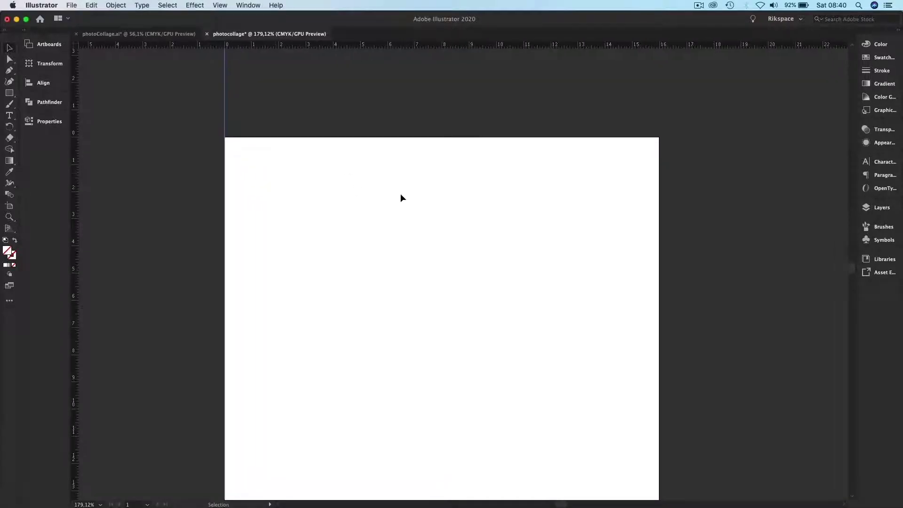
key(space)
drag(403, 194, 367, 107)
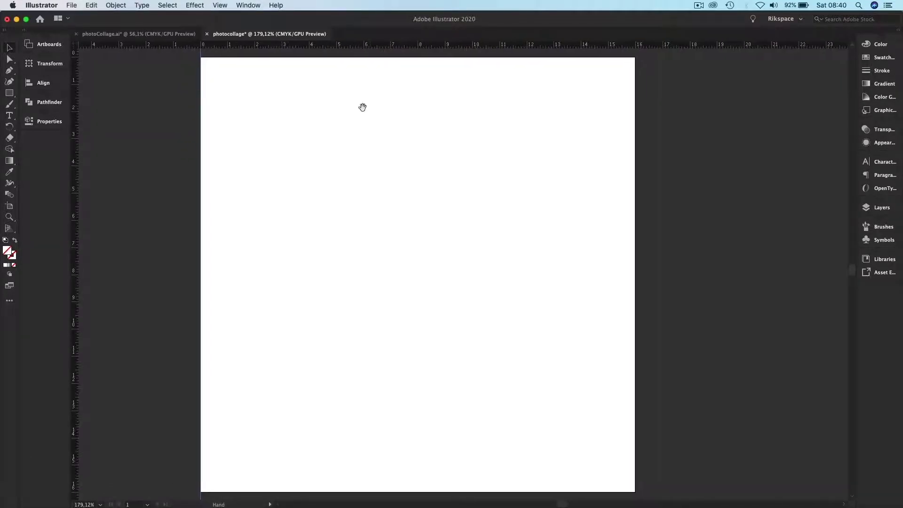
click(58, 65)
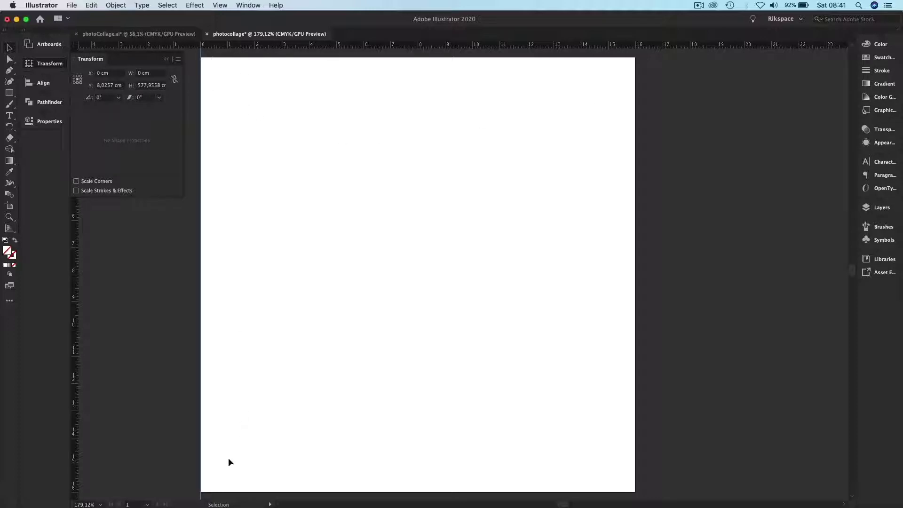
click(99, 74)
text(8)
key(Return)
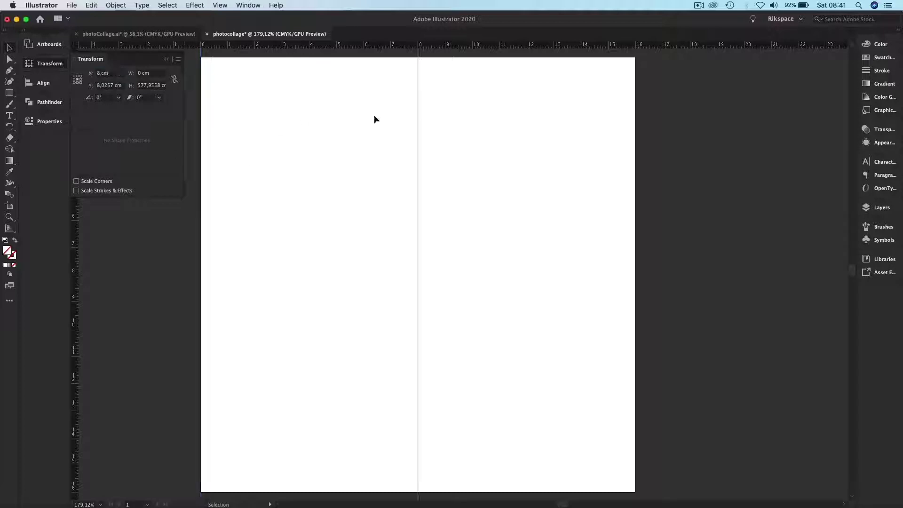
Step: Add a horizontal guide and set its Y position to 8 cm
click(209, 51)
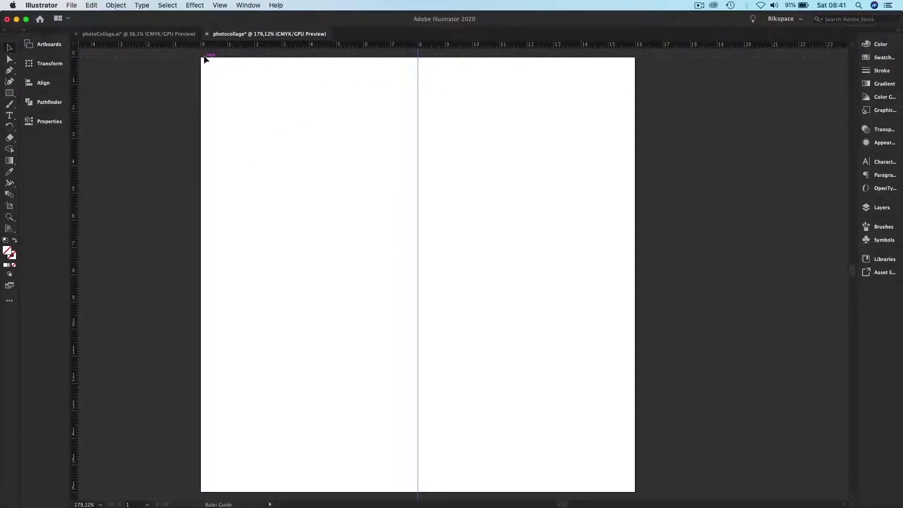
drag(204, 56, 204, 57)
click(49, 64)
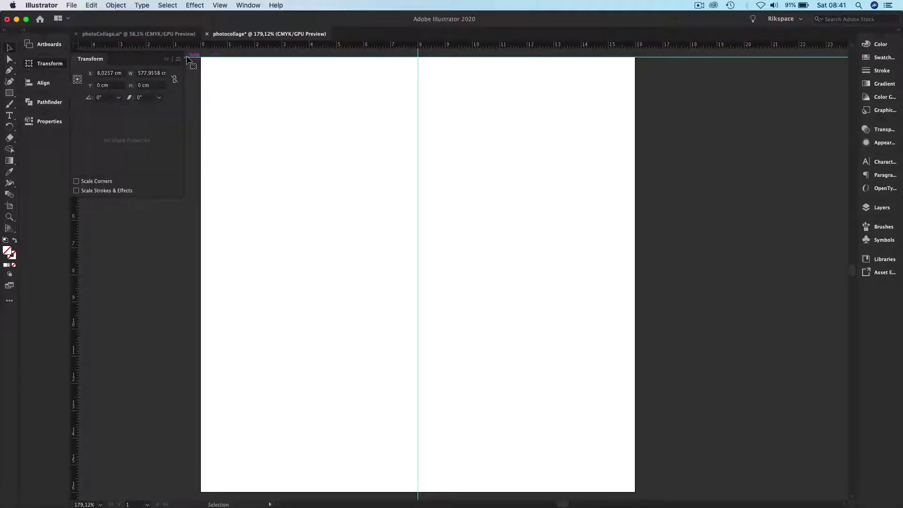
key(space)
drag(283, 87, 305, 93)
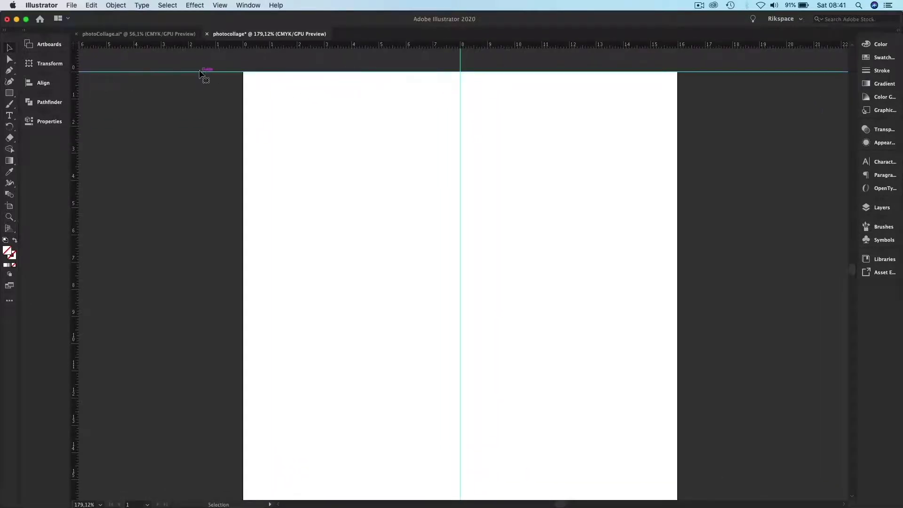
click(200, 72)
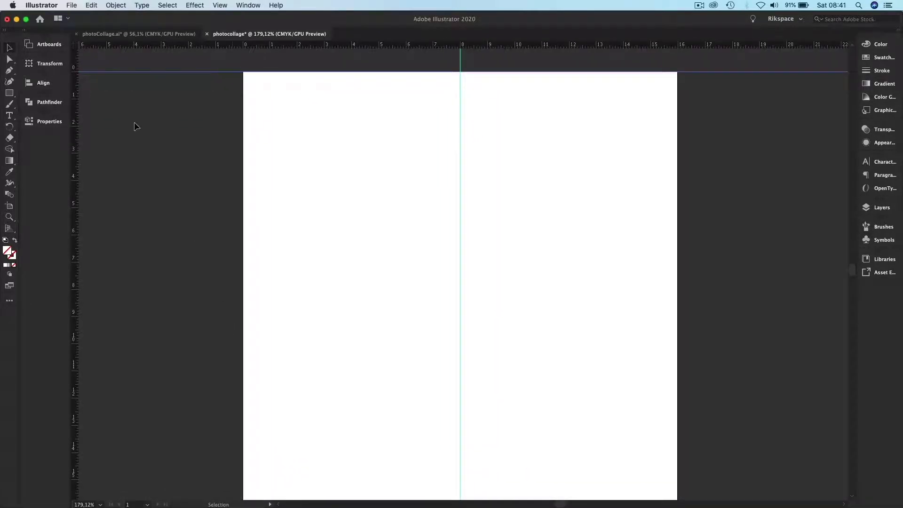
click(47, 64)
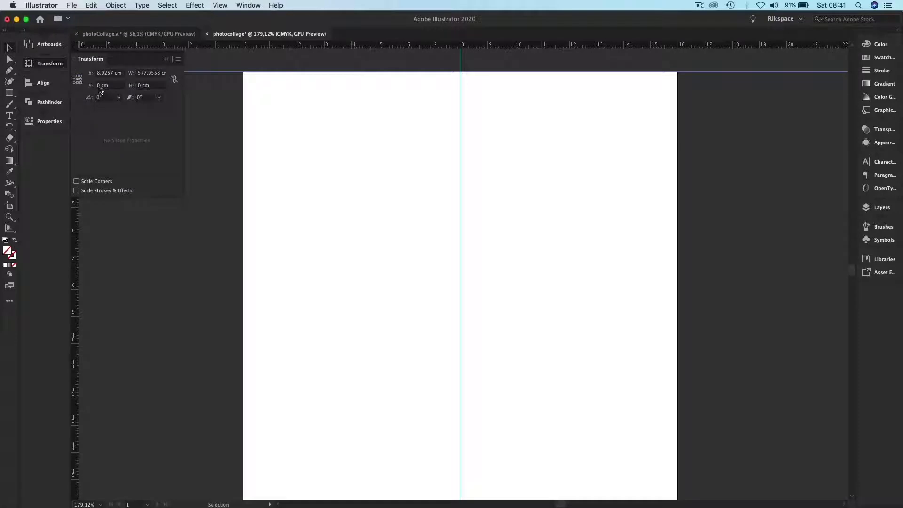
click(99, 87)
key(Return)
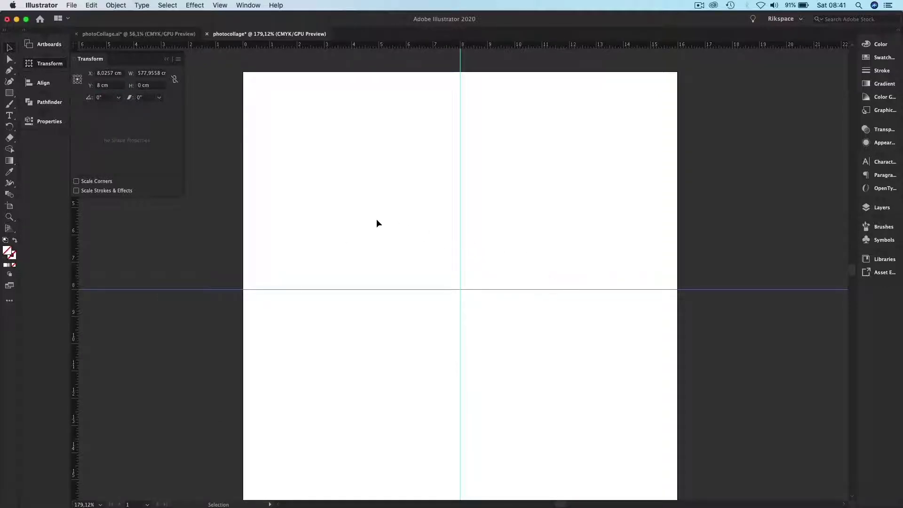
Step: Select both guides in Layer 1 and group them
key(space)
drag(370, 207, 282, 204)
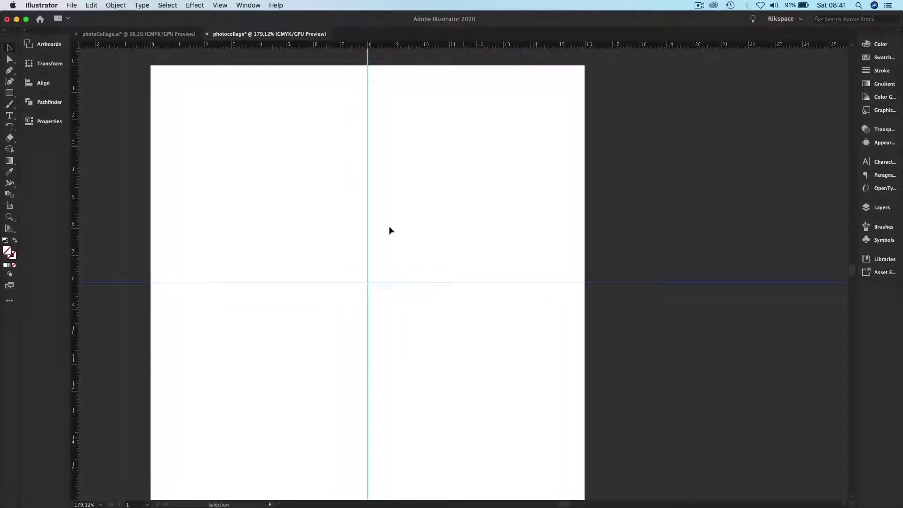
key(space)
drag(306, 224, 295, 222)
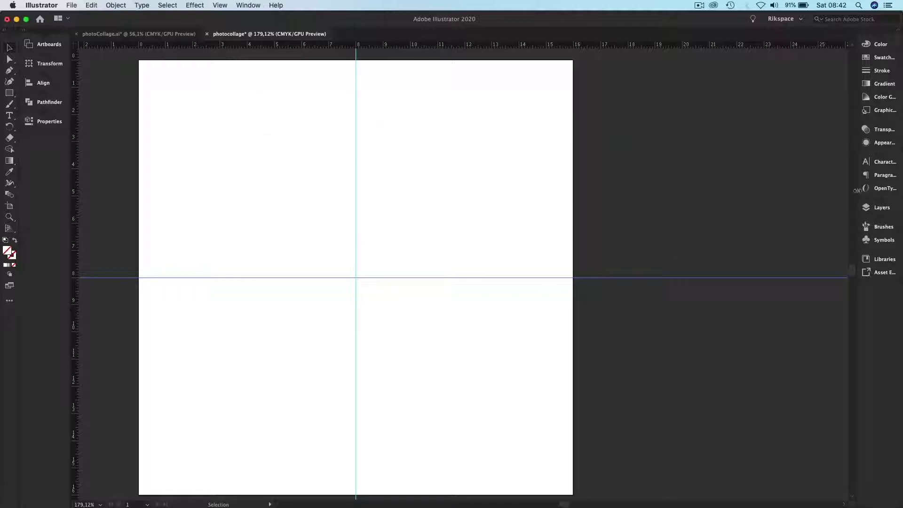
click(876, 207)
click(727, 216)
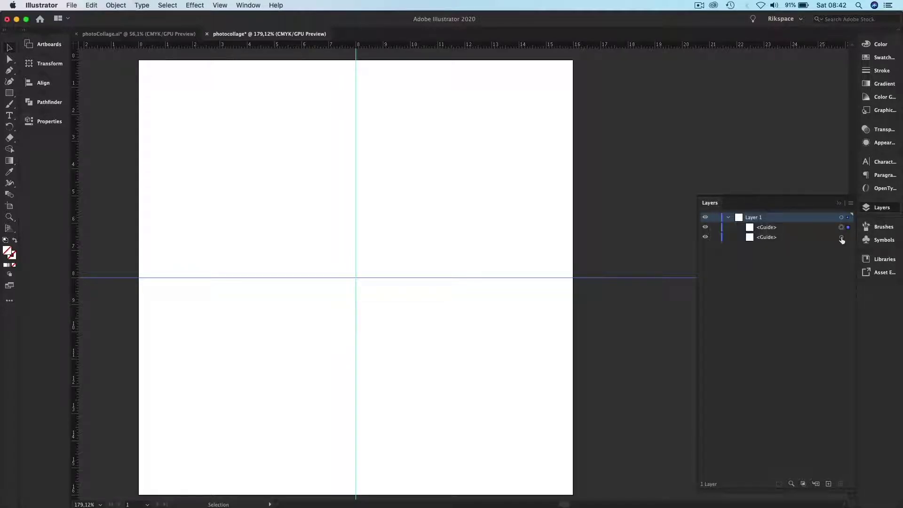
click(772, 237)
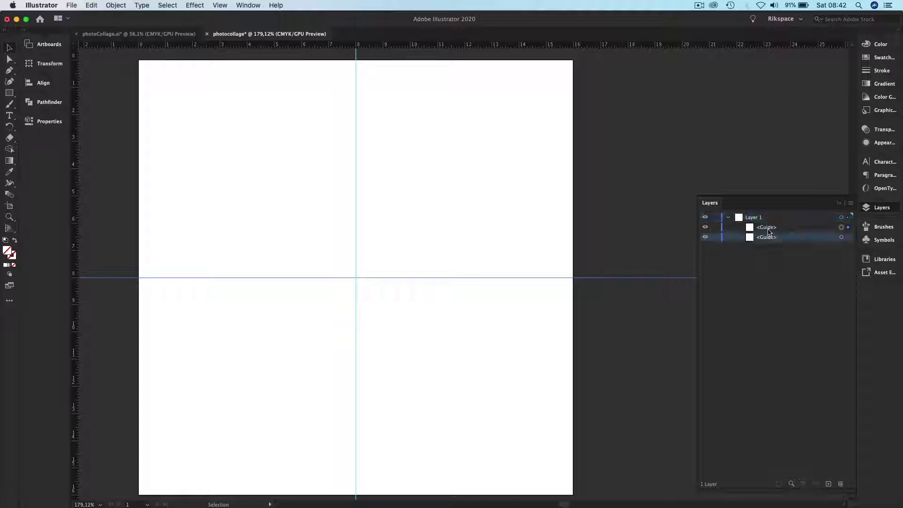
shift+click(767, 228)
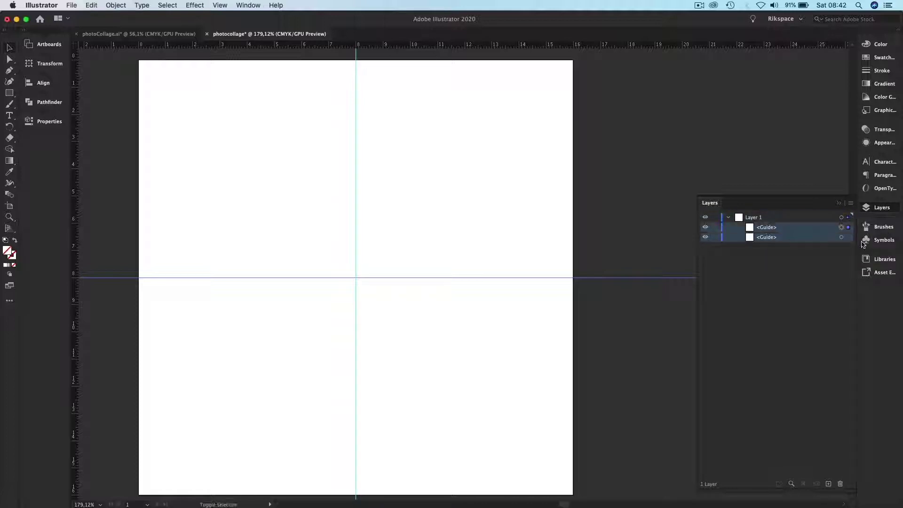
shift+click(847, 236)
shift+click(847, 228)
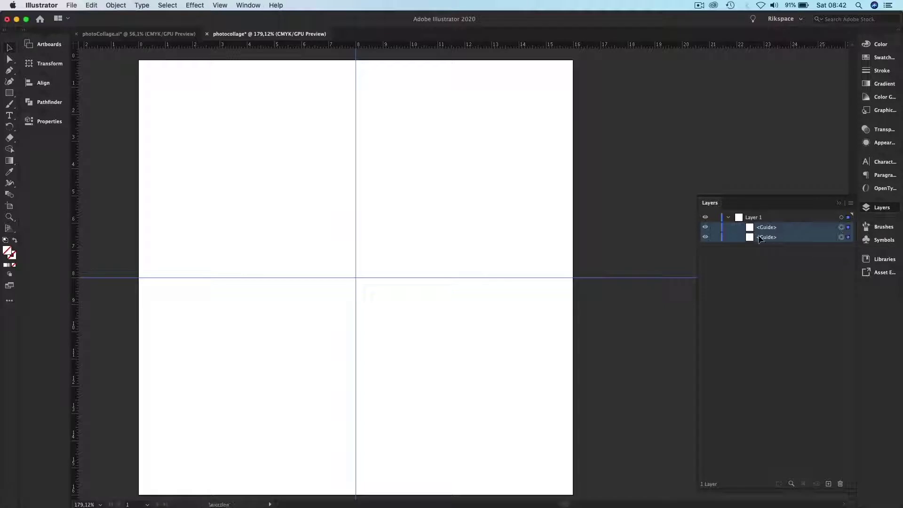
key(super+g)
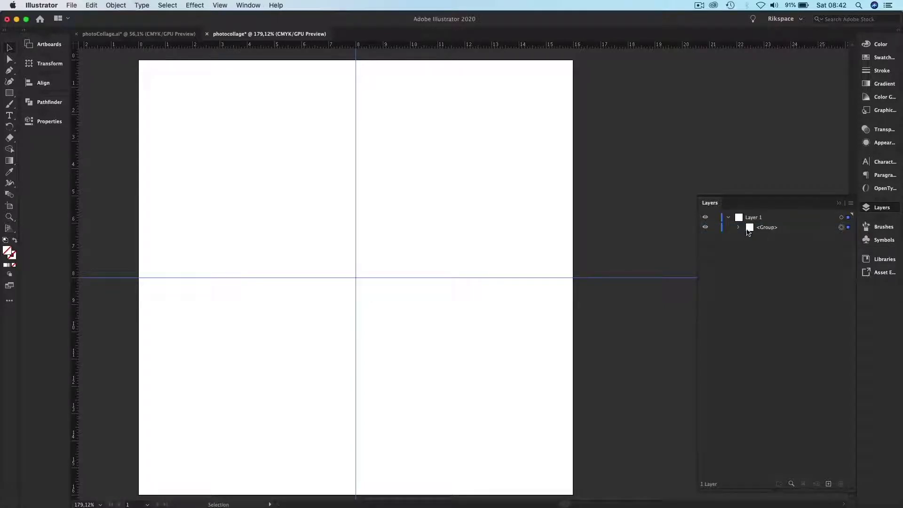
Step: Rename the group of guides to Guides and lock it
double_click(764, 228)
text(Guides)
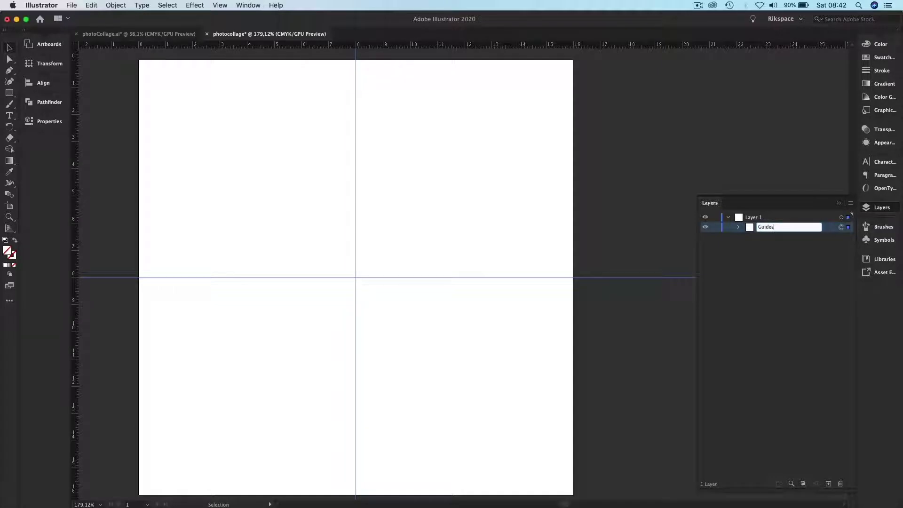
key(Return)
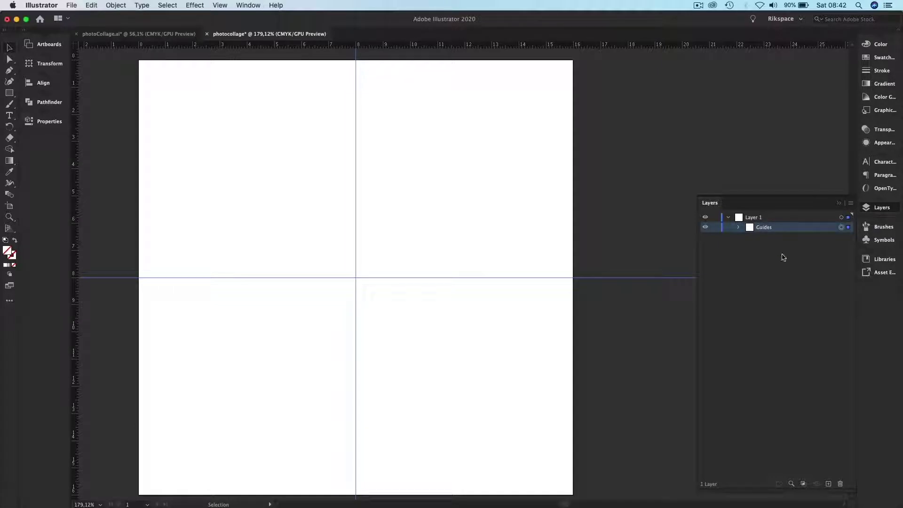
click(732, 233)
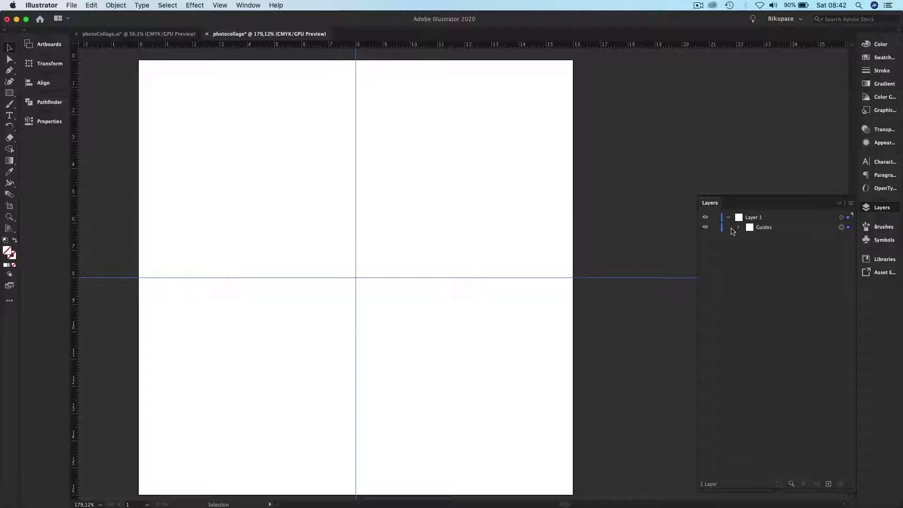
click(715, 228)
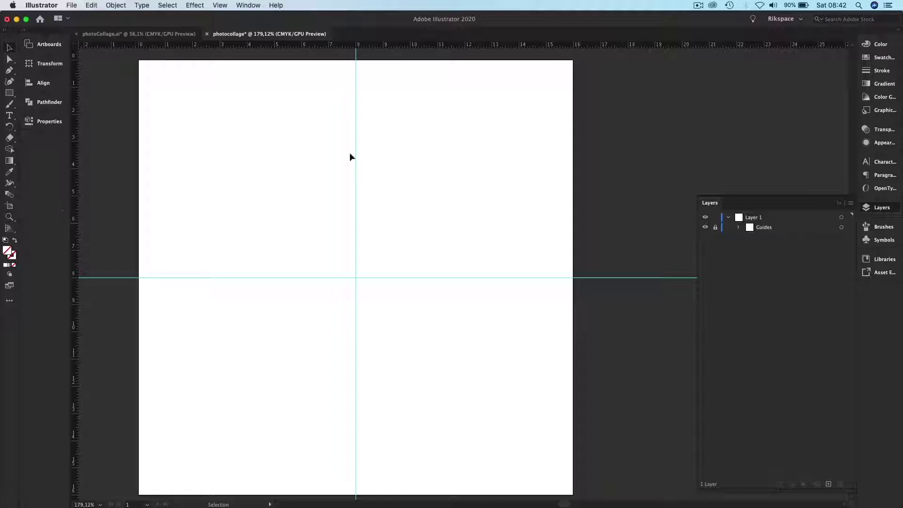
Step: Draw a flat-topped hexagon about 6.7 cm wide with the Polygon tool in the artboard's upper-left quadrant
click(7, 93)
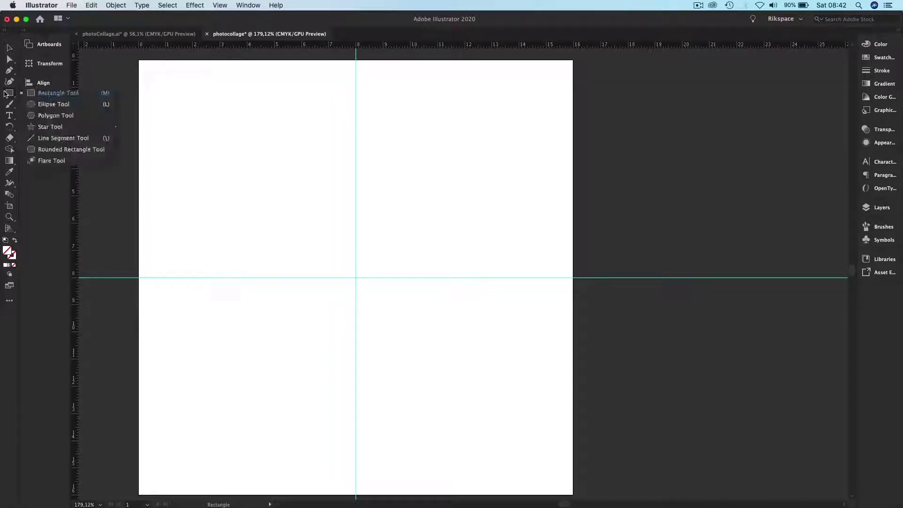
click(43, 116)
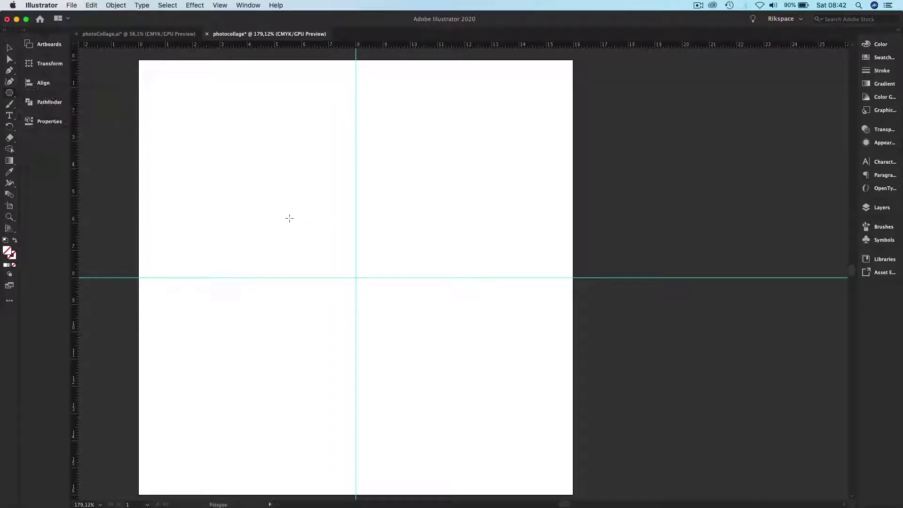
drag(274, 188, 352, 237)
key(shift)
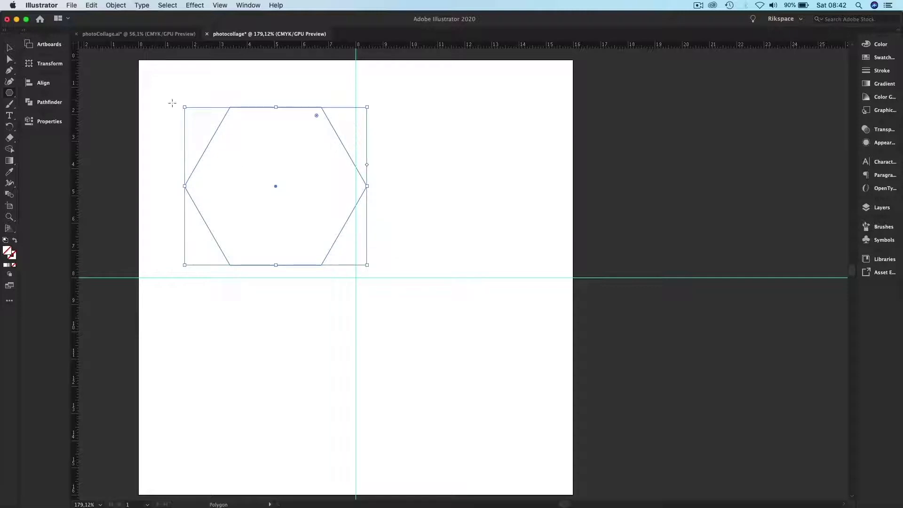
Step: Move the hexagon close to the crossing of the guides and rotate it 90° so a corner points up
key(v)
drag(221, 139, 316, 214)
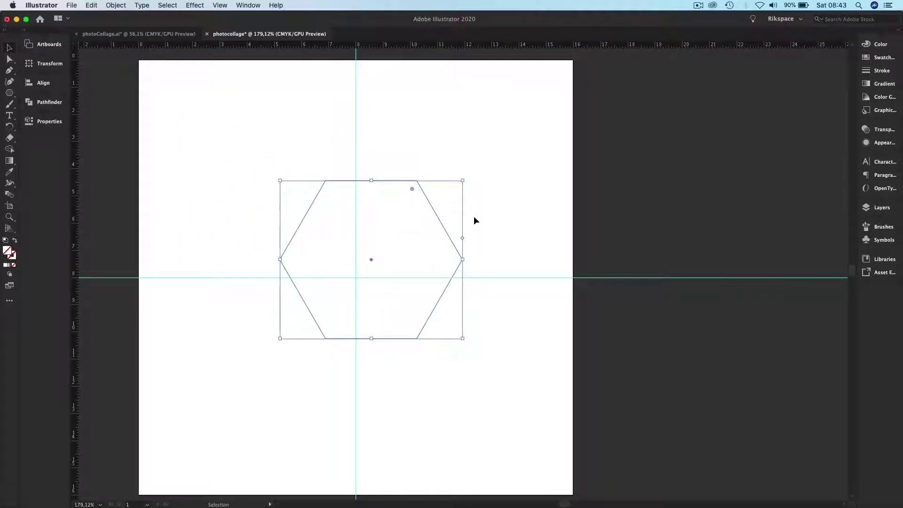
drag(470, 181, 465, 302)
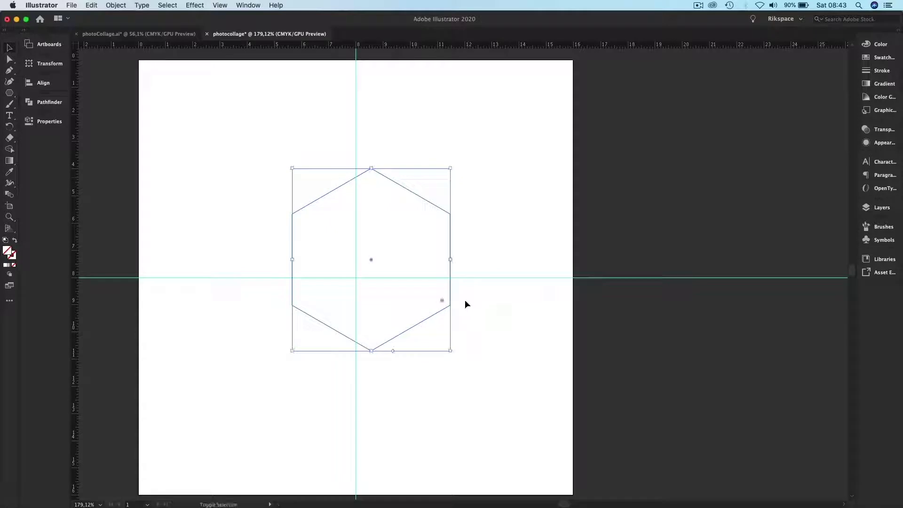
Step: Move the hexagon onto the crossing of the guides and nudge it until its centre sits close to the intersection
drag(451, 251, 432, 265)
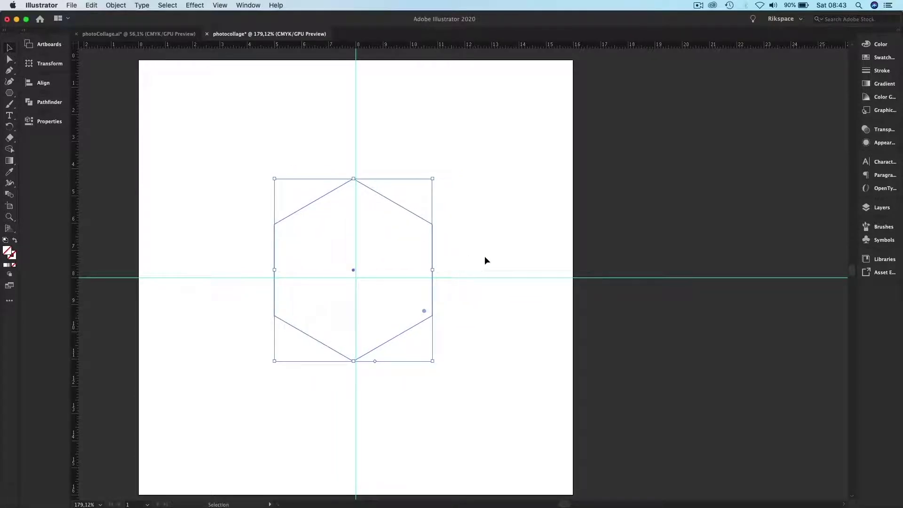
key(Right)
key(Right)
key(Down)
key(Down)
key(Down)
key(Down)
key(Down)
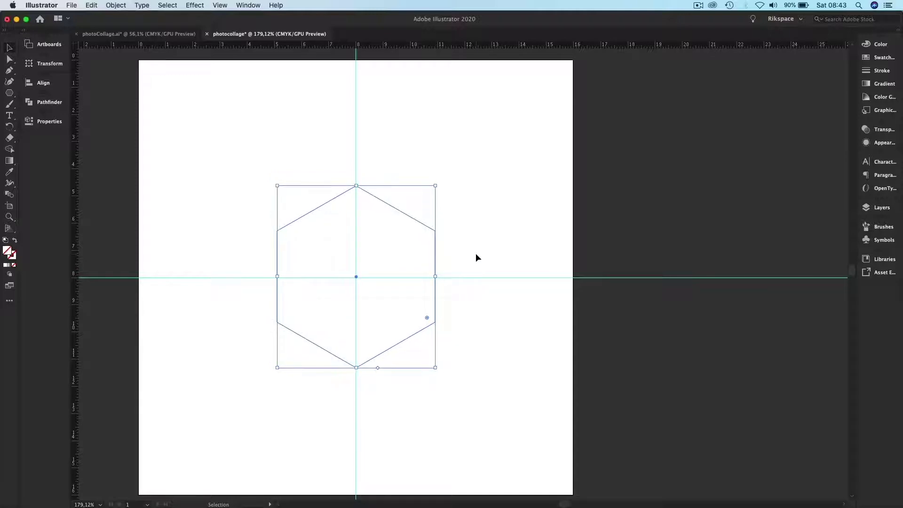
key(Down)
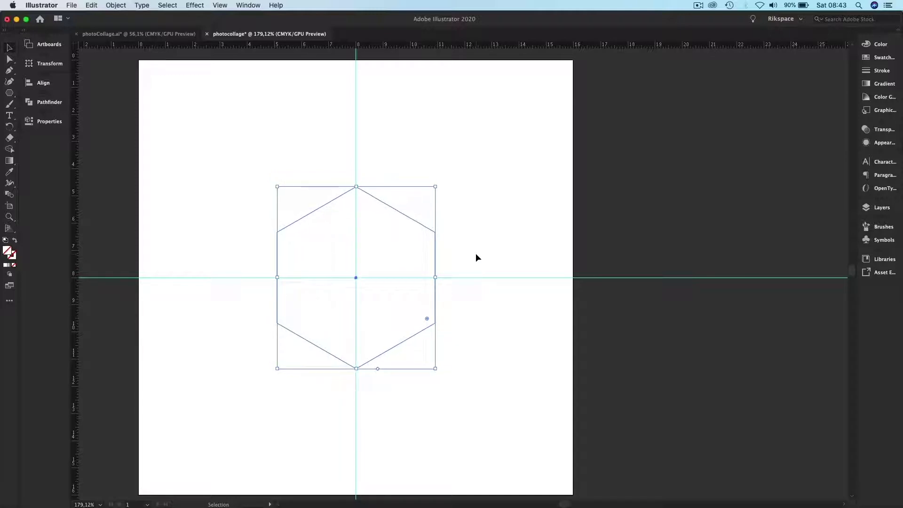
key(Up)
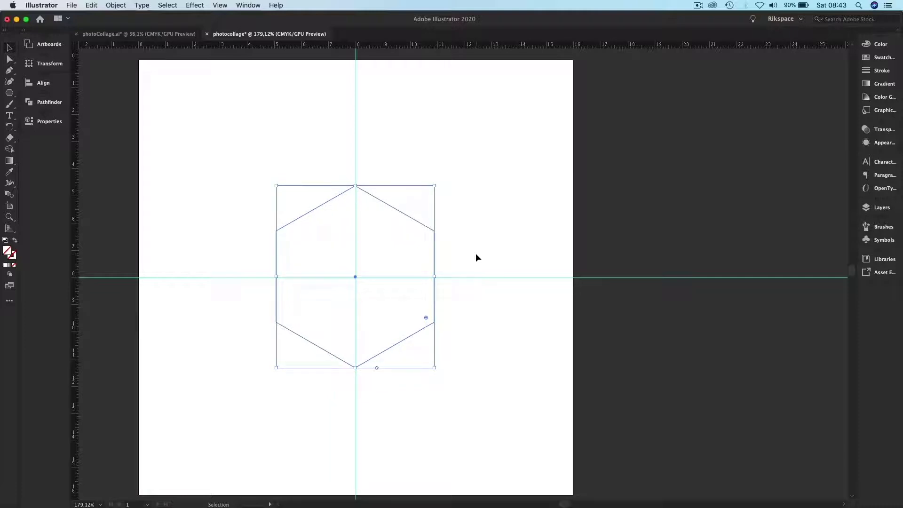
Step: Fine-tune the hexagon's position so its centre lies exactly on the crossing of the guides
key(a)
key(super+equal)
key(super+equal)
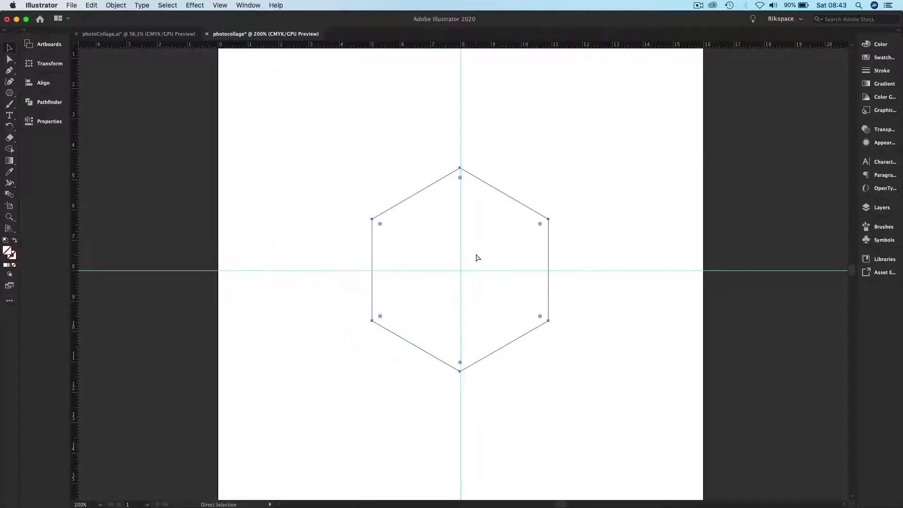
key(v)
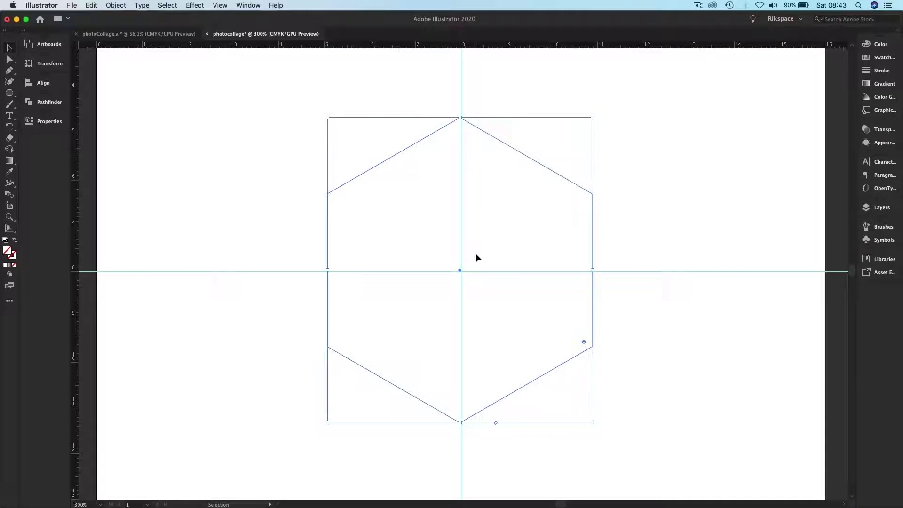
key(Right)
key(Down)
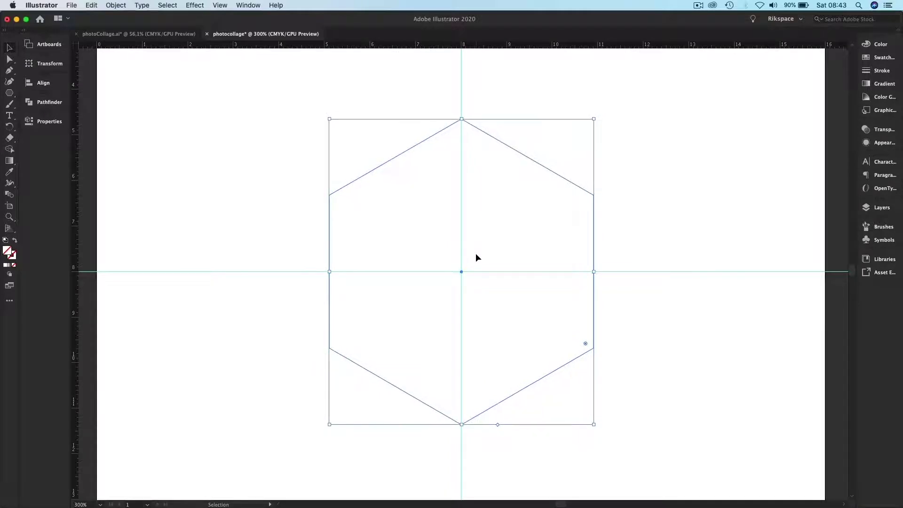
Step: Examine at several magnifications how the hexagon's centre and its upper and lower corners line up with the guides
key(super+minus)
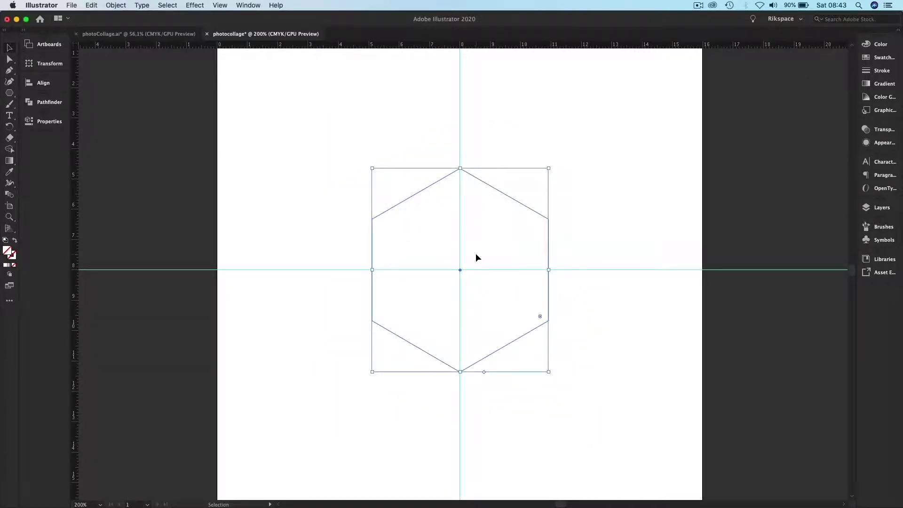
key(super+minus)
key(super+plus)
key(a)
key(super+minus)
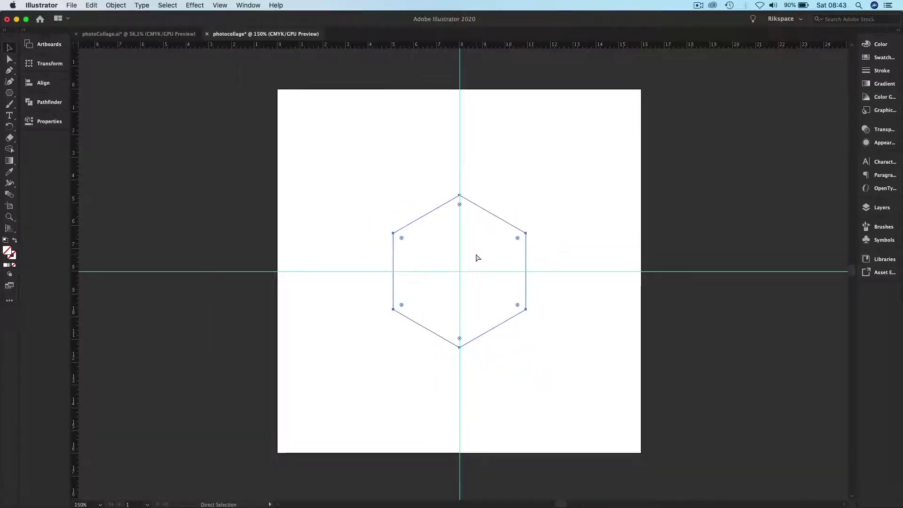
key(super+plus)
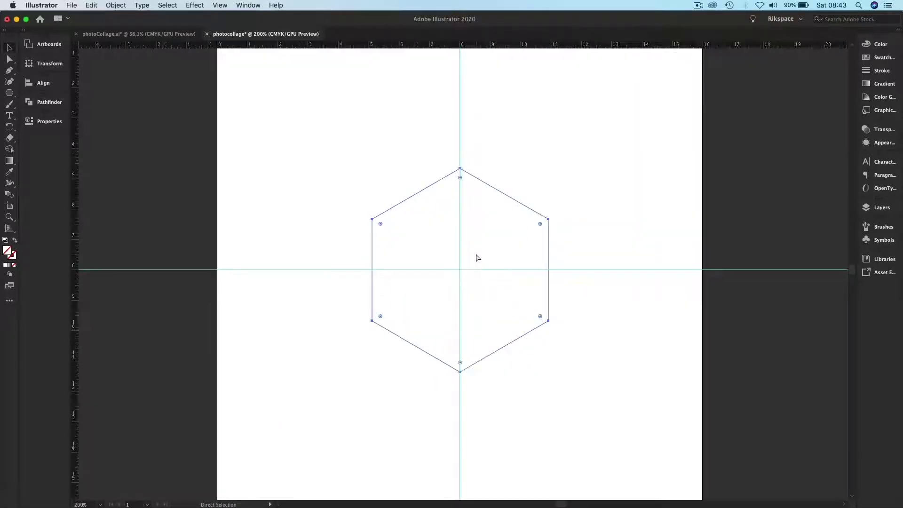
key(super+plus)
key(super+plus)
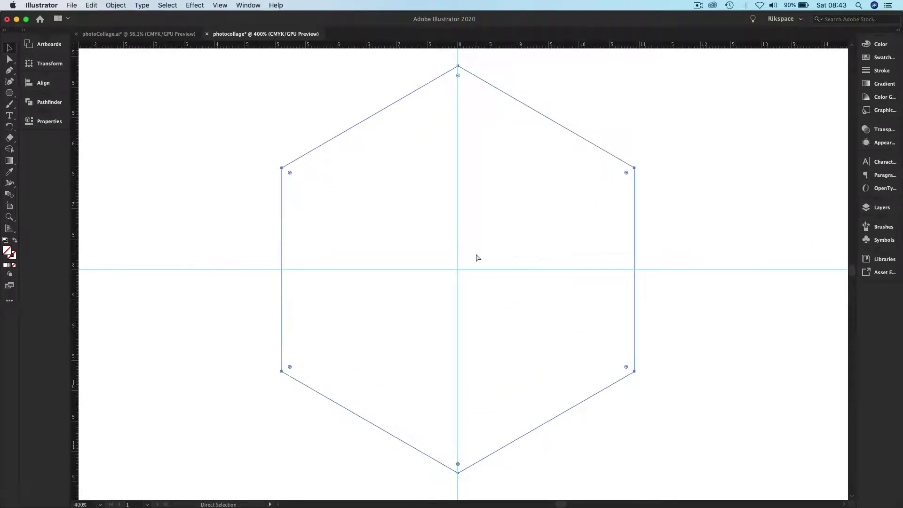
key(super+minus)
key(super+minus)
key(super+minus)
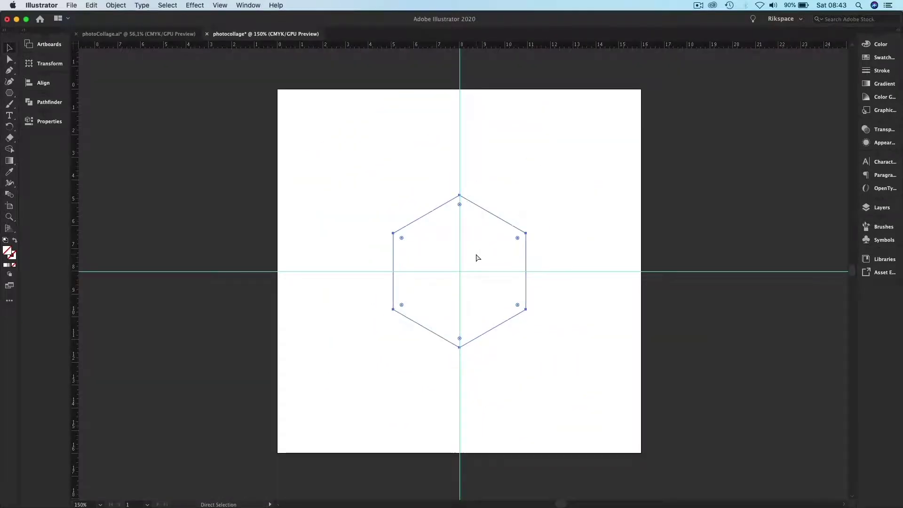
key(super+plus)
key(v)
key(Delete)
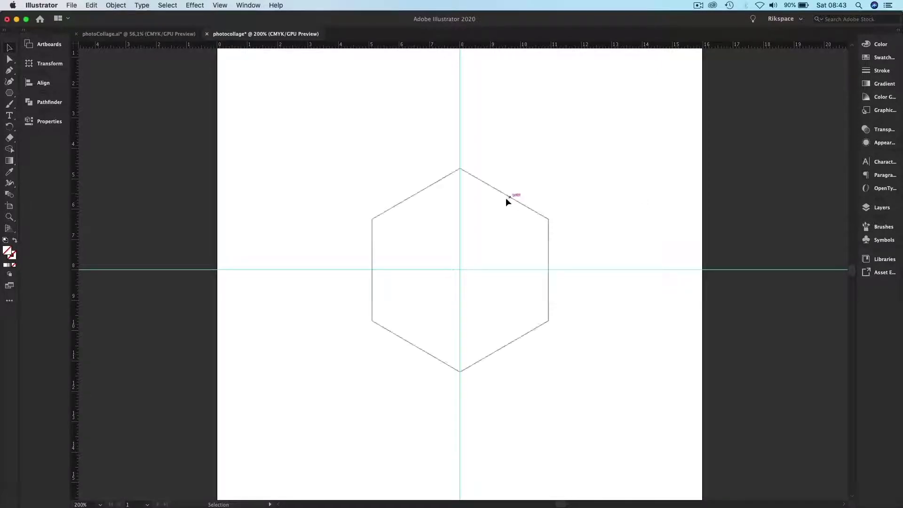
Step: Give the hexagon a 1 pt stroke and deselect it
click(500, 193)
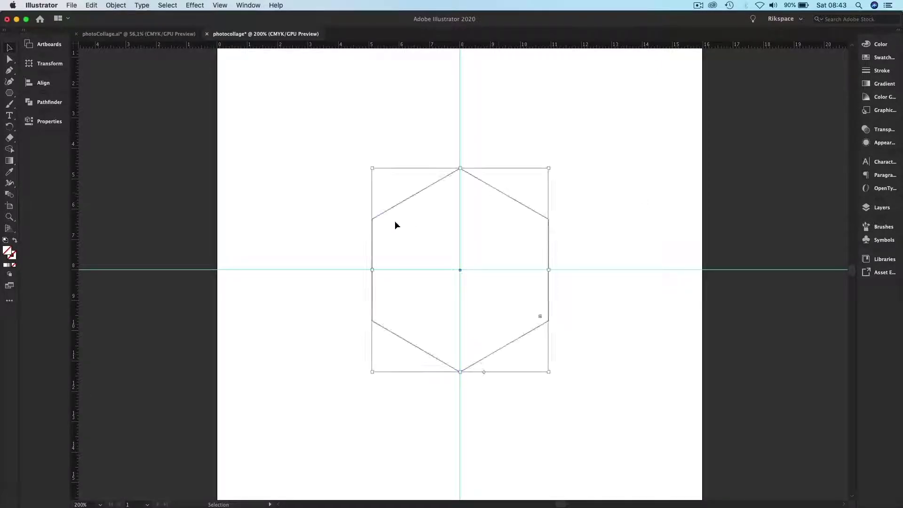
click(49, 123)
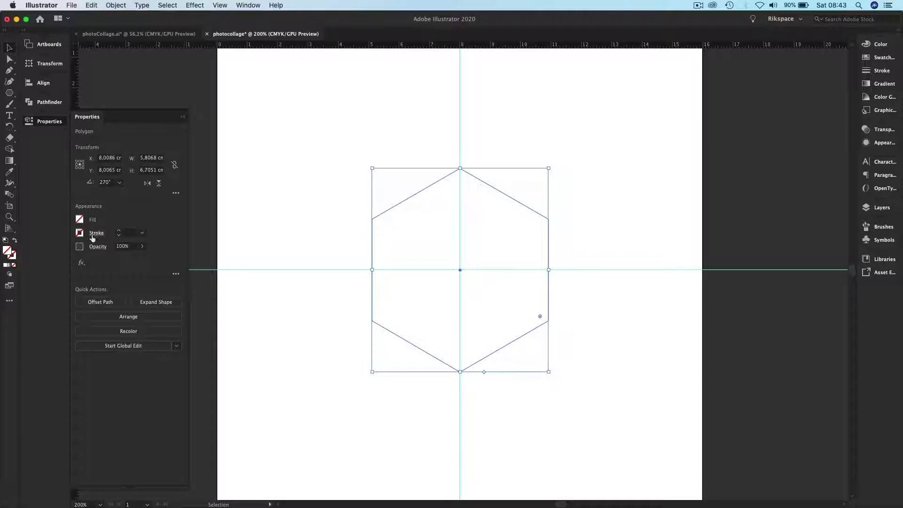
click(119, 231)
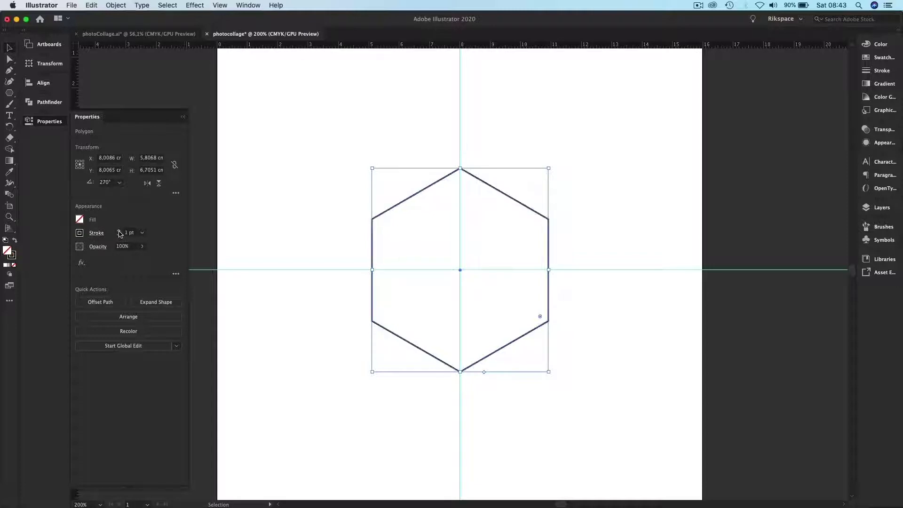
click(317, 189)
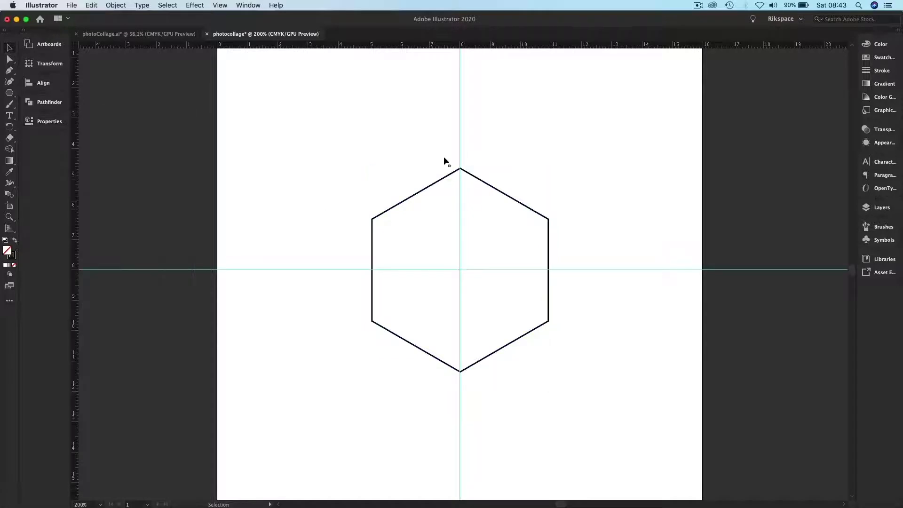
Step: Look at the finished collage layout in the photoCollage.ai document and return to the photocollage document
scroll(345, 210, right, 3)
scroll(345, 210, up, 1)
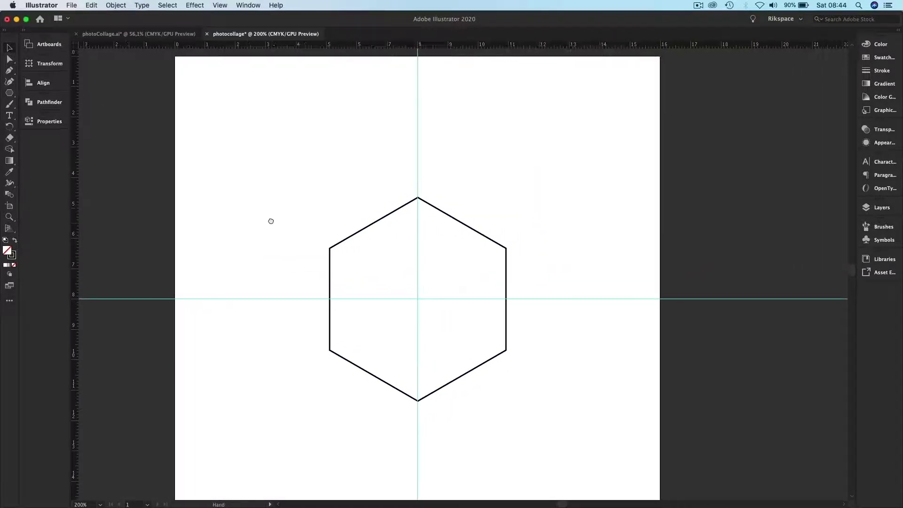
click(139, 33)
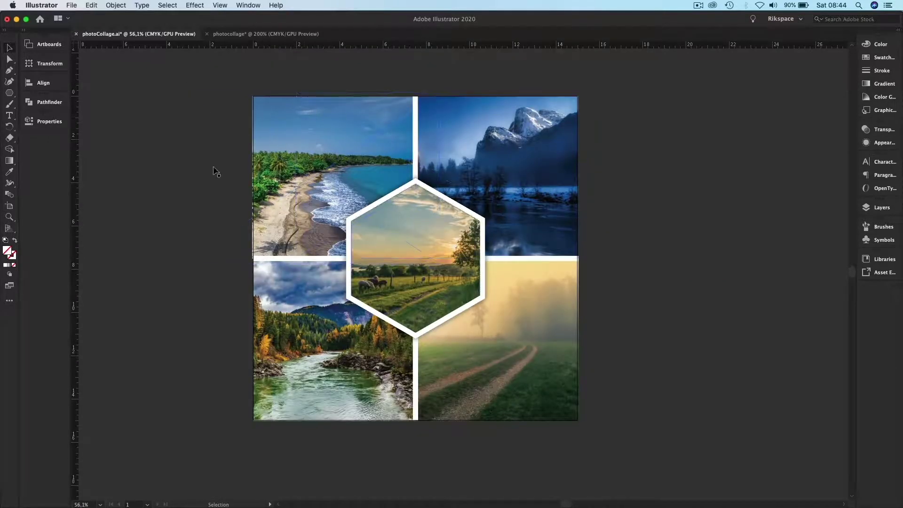
click(252, 34)
mouse_move(399, 142)
mouse_down()
mouse_move(355, 119)
mouse_move(397, 155)
mouse_up()
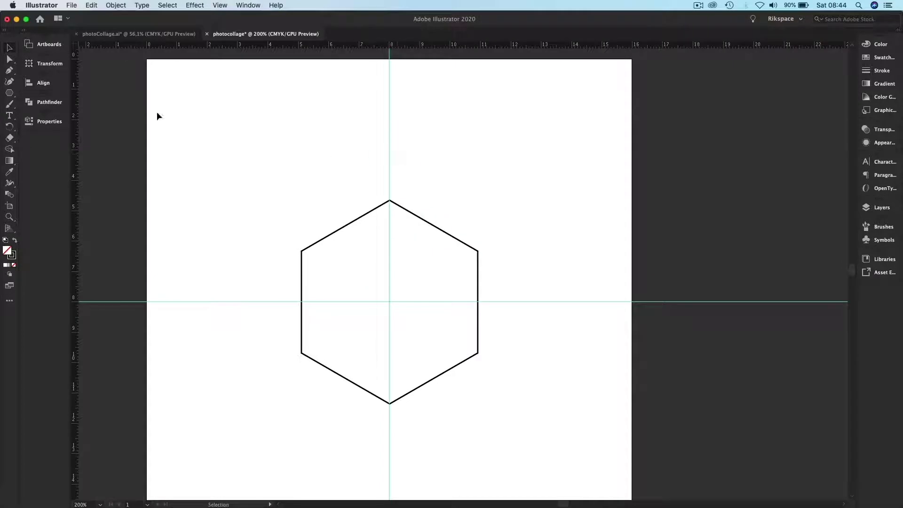
Step: Draw a square about 8 cm wide with the Rectangle tool, from the artboard's upper-left corner to the crossing of the guides
click(10, 94)
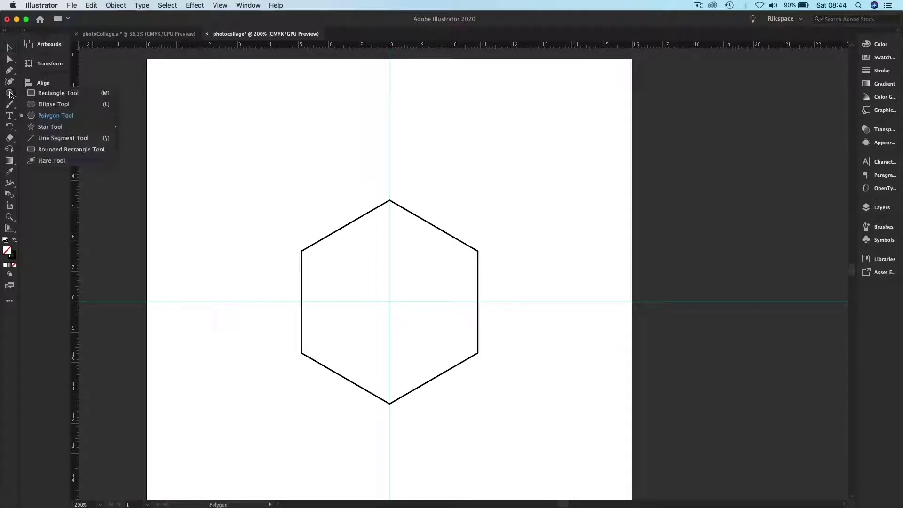
click(50, 95)
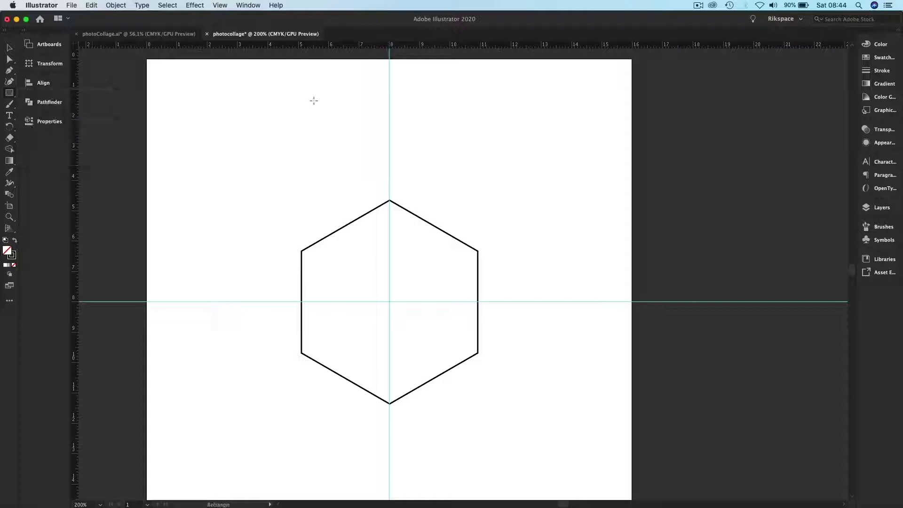
mouse_move(147, 59)
mouse_down()
mouse_move(286, 190)
mouse_move(365, 317)
mouse_move(389, 302)
mouse_up()
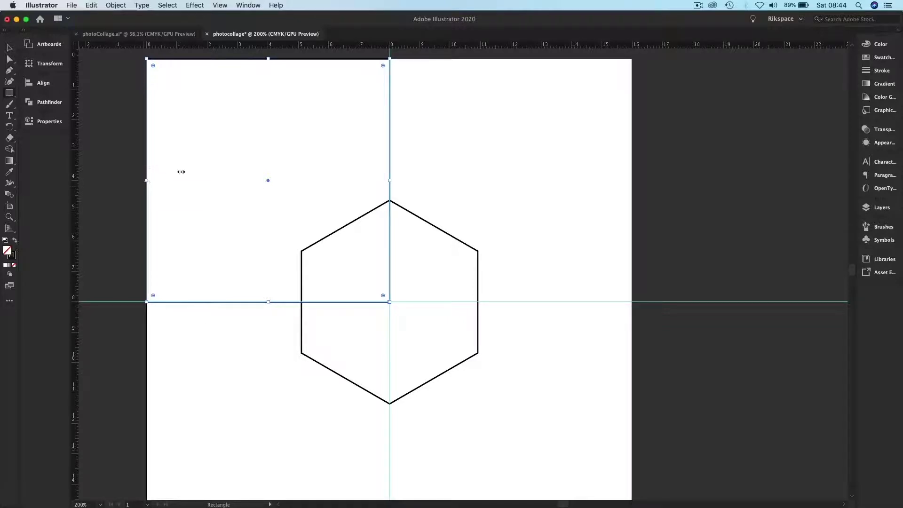
click(394, 144)
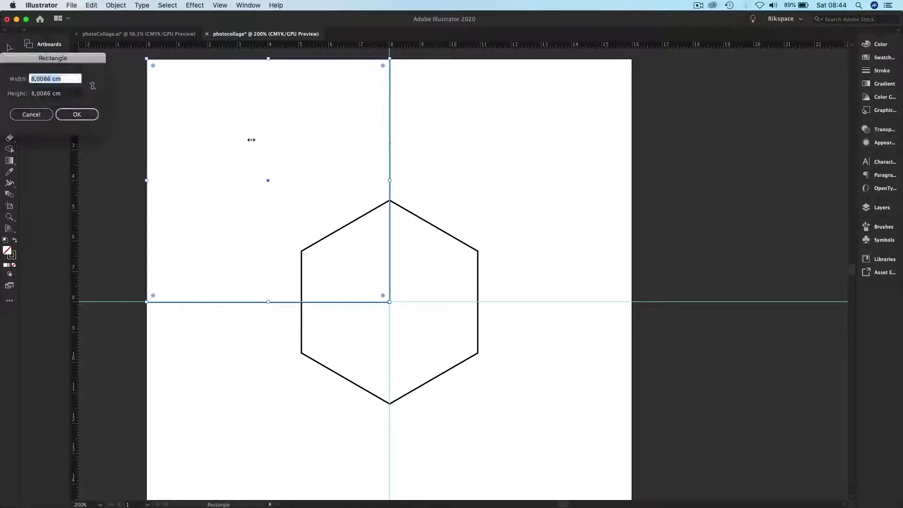
click(29, 114)
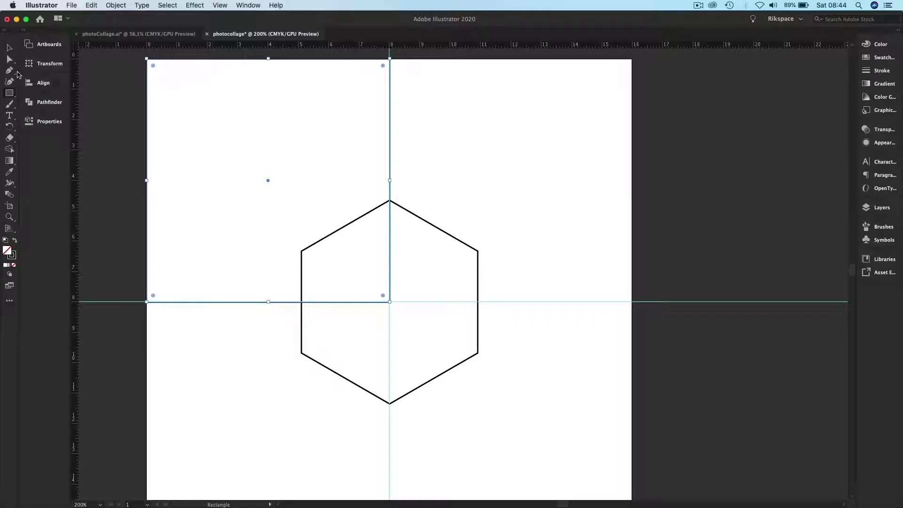
Step: Copy the upper-left square into the upper-right quadrant, and copy both upper squares into the two lower quadrants
click(10, 47)
drag(146, 119, 391, 122)
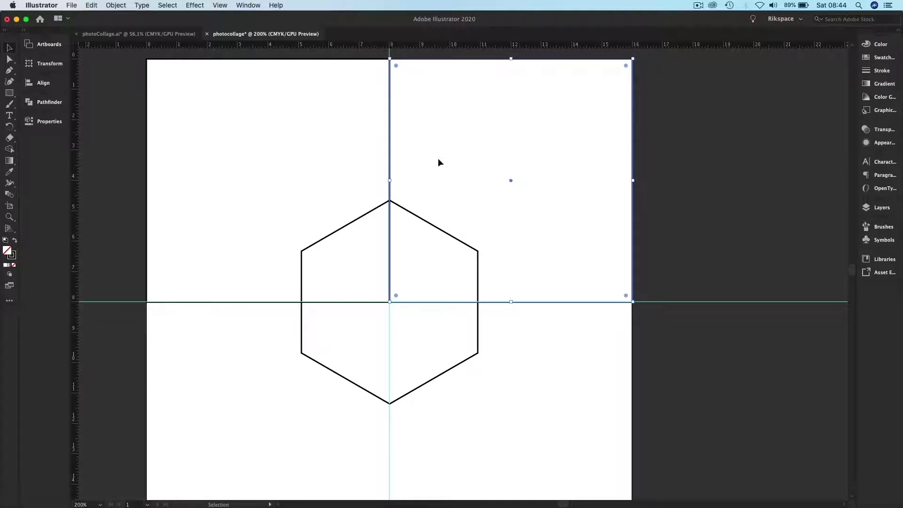
scroll(447, 184, down, 3)
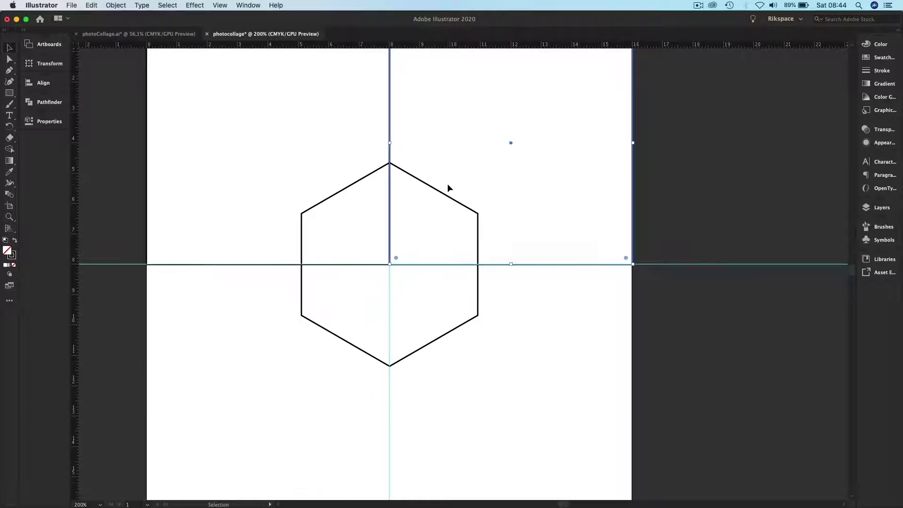
shift+click(354, 124)
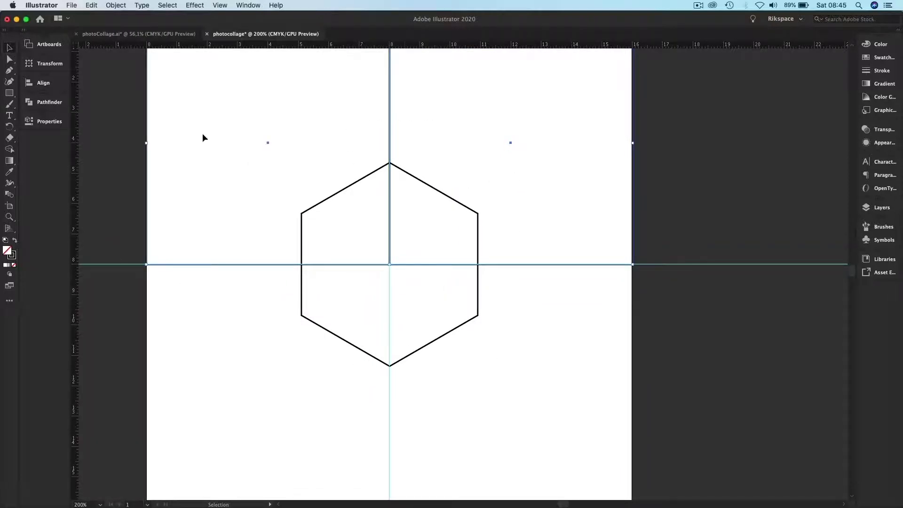
click(644, 103)
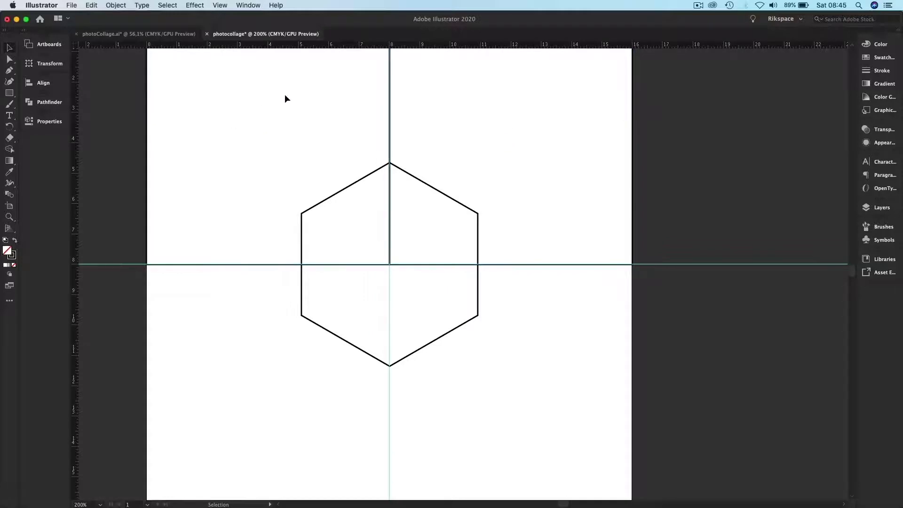
drag(133, 99, 636, 124)
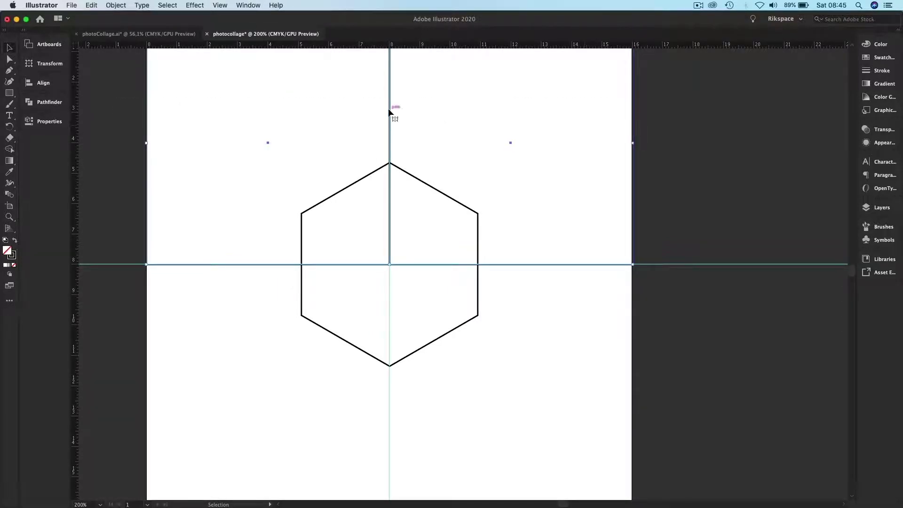
drag(388, 109, 394, 354)
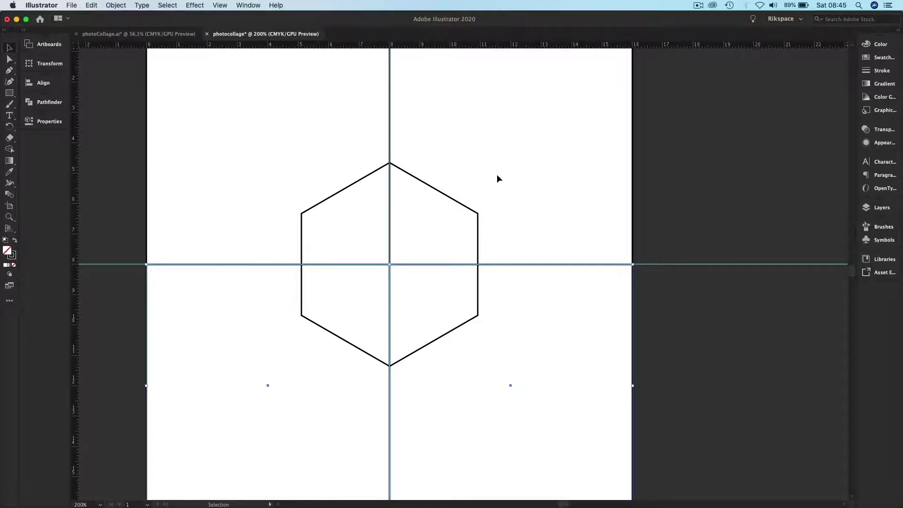
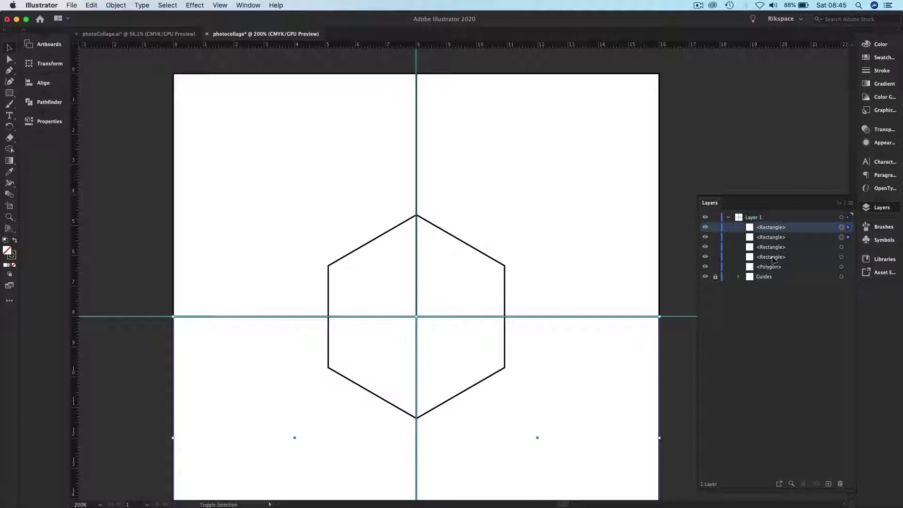
Step: Reorder Layer 1 so the four rectangles lie between the polygon and the Guides group, and select the hexagon
shift+click(774, 258)
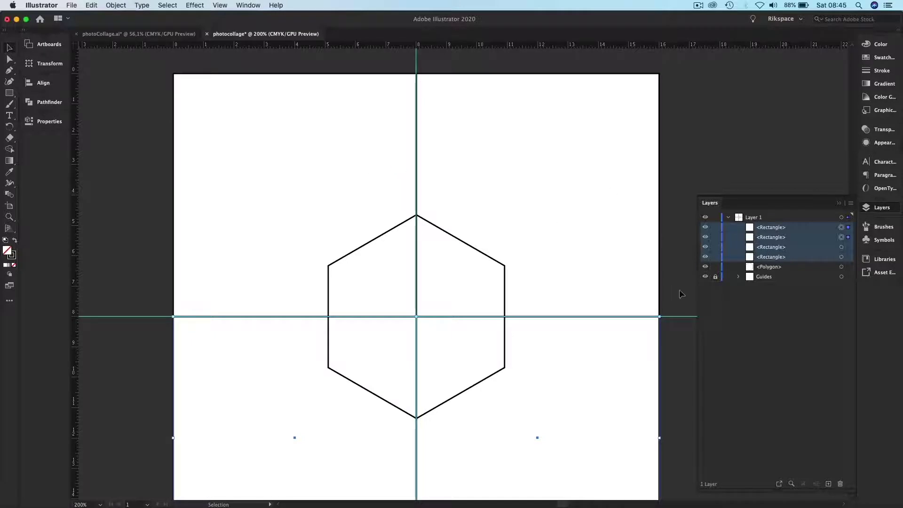
drag(769, 262, 757, 278)
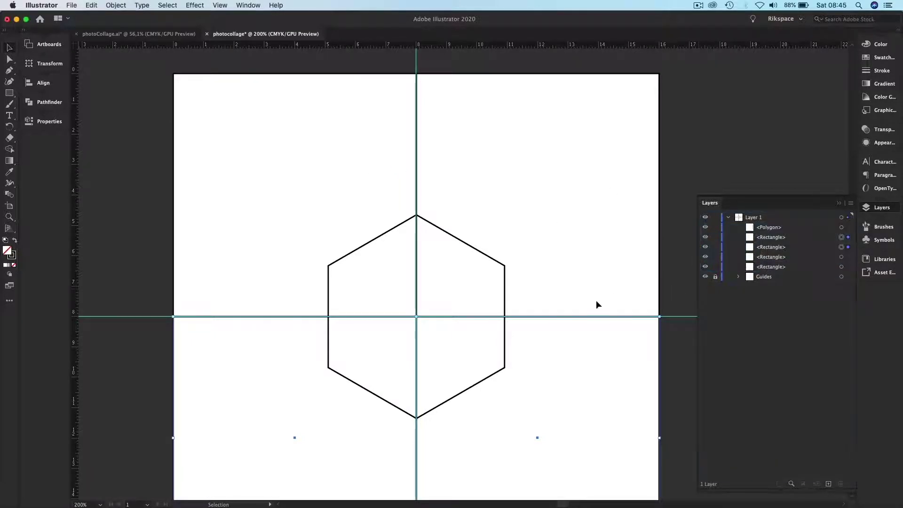
click(500, 262)
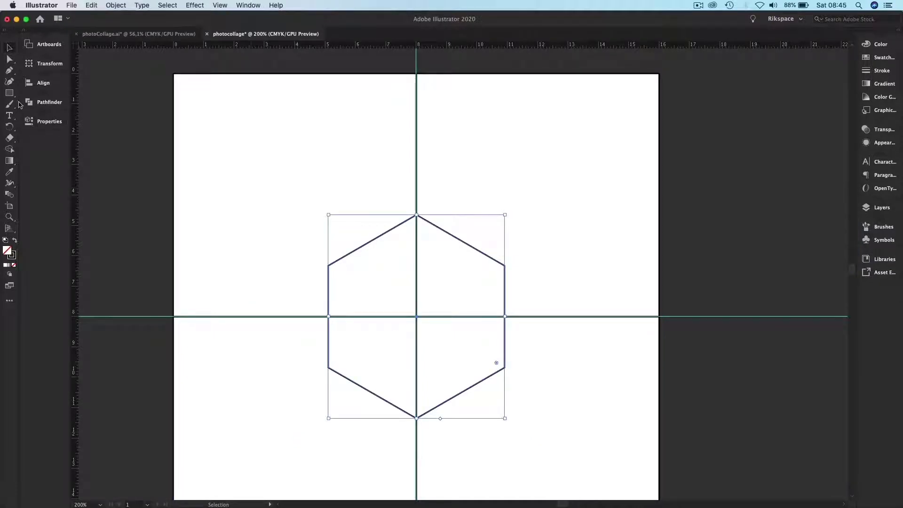
Step: Fill the selected hexagon with the light orange swatch
click(49, 122)
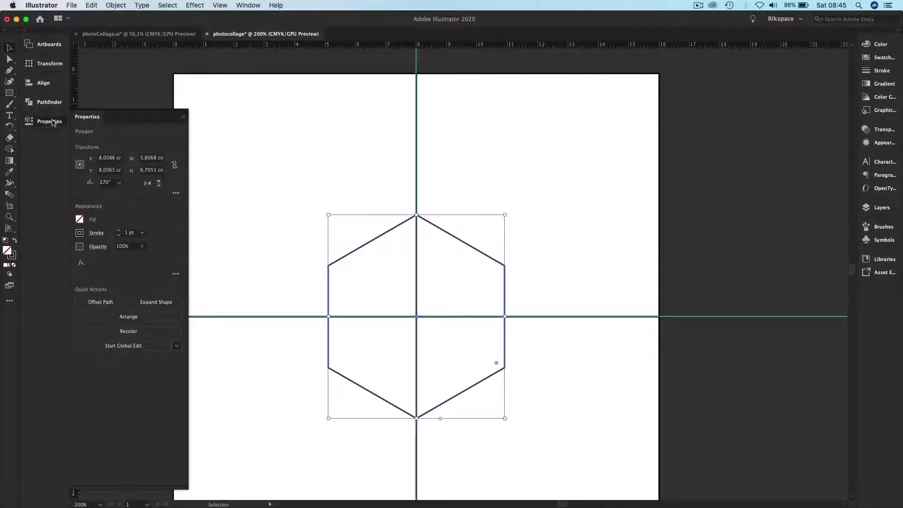
click(80, 220)
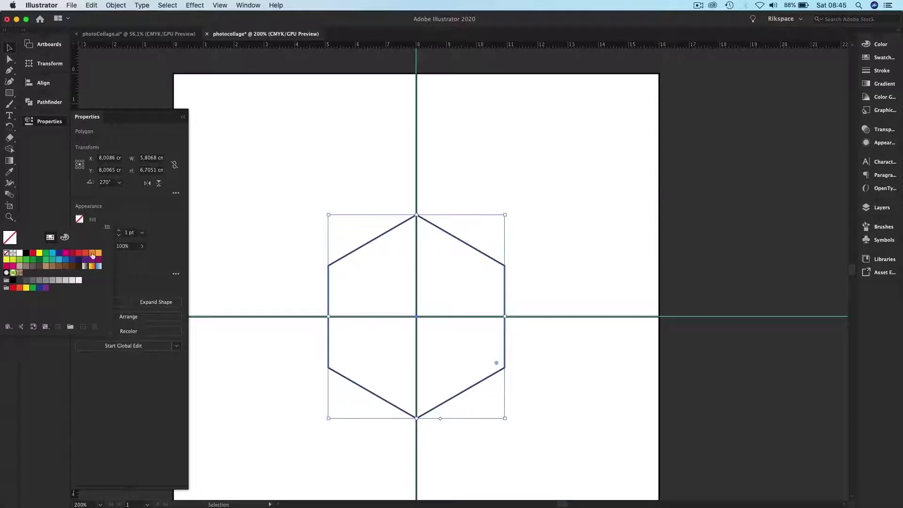
click(98, 254)
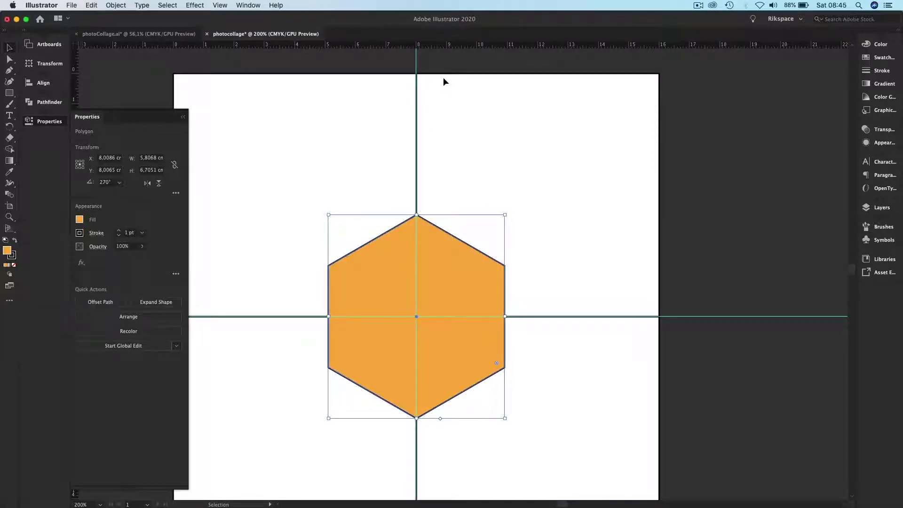
click(359, 66)
Step: Fill the upper-left square with the dark blue swatch
click(354, 74)
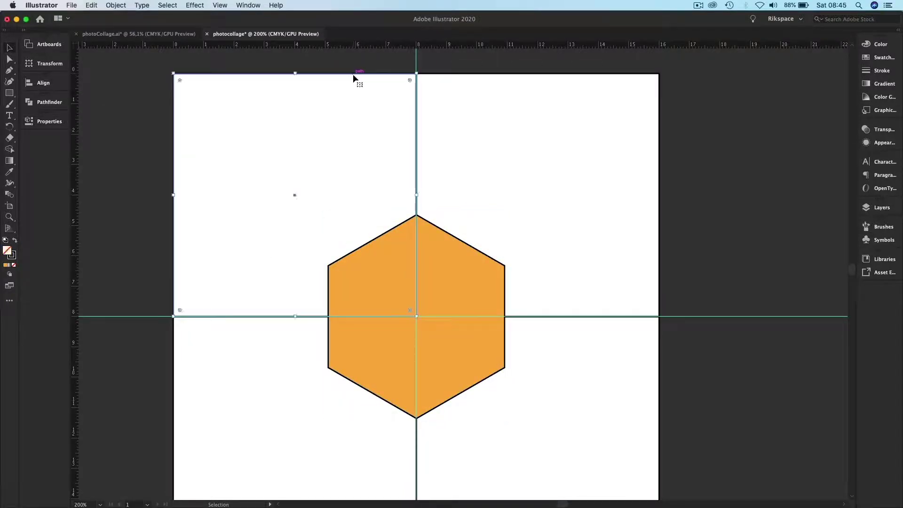
click(55, 123)
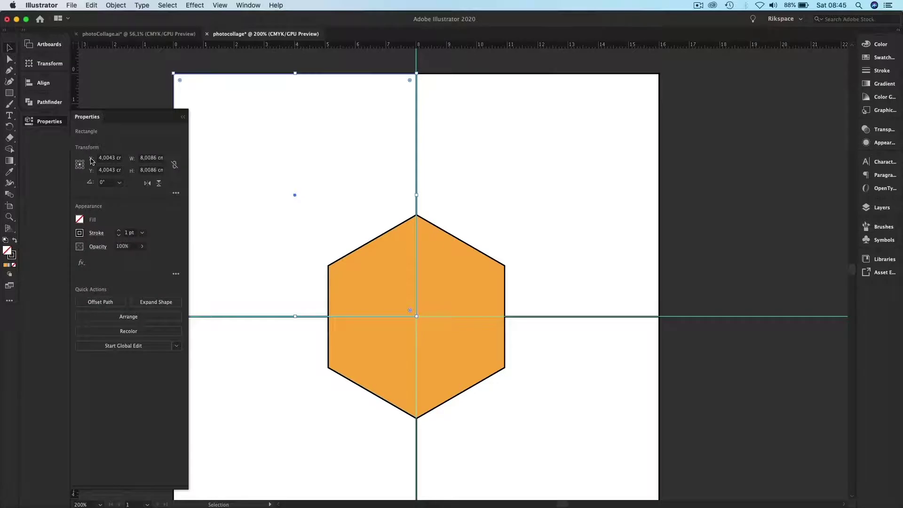
click(79, 219)
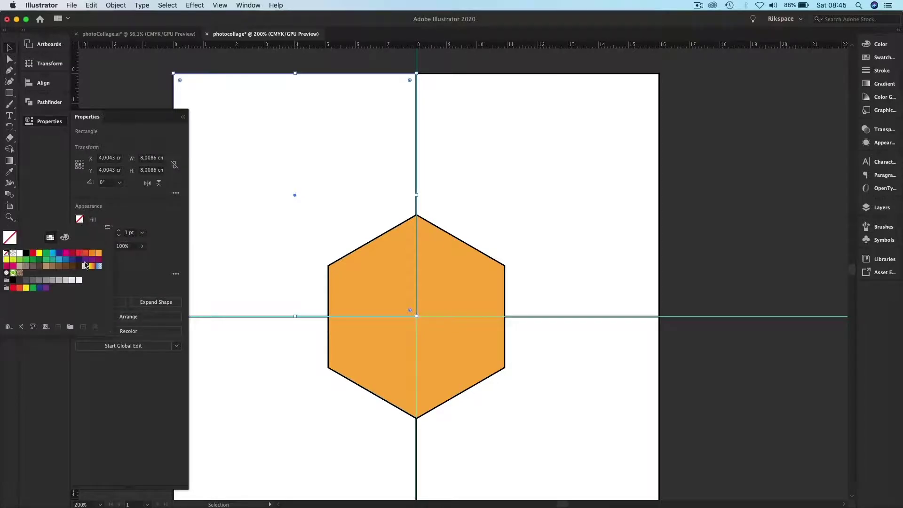
click(60, 252)
Step: Fill the upper-right square with the greyish-brown swatch
click(490, 79)
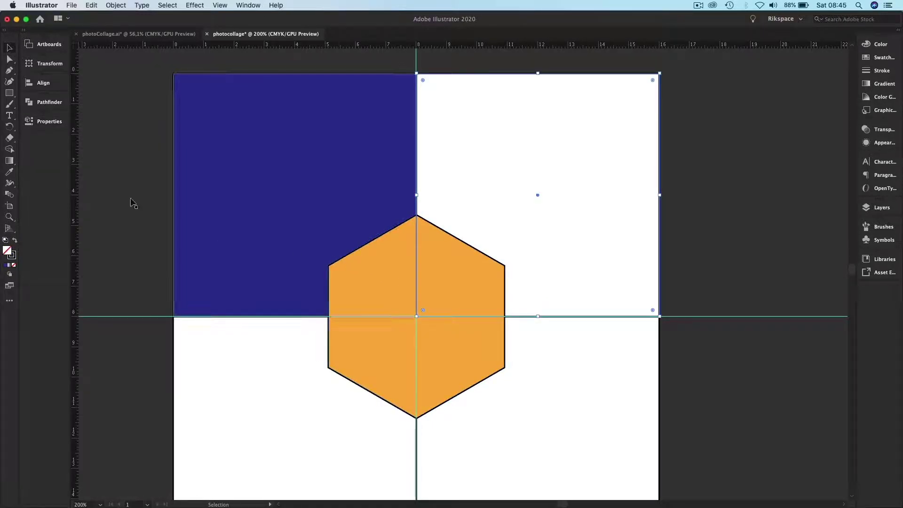
click(56, 124)
click(78, 219)
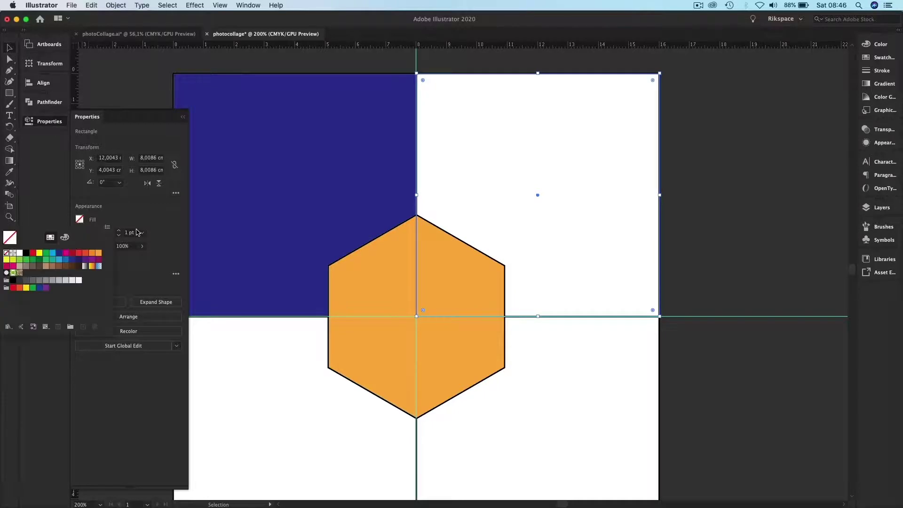
click(26, 266)
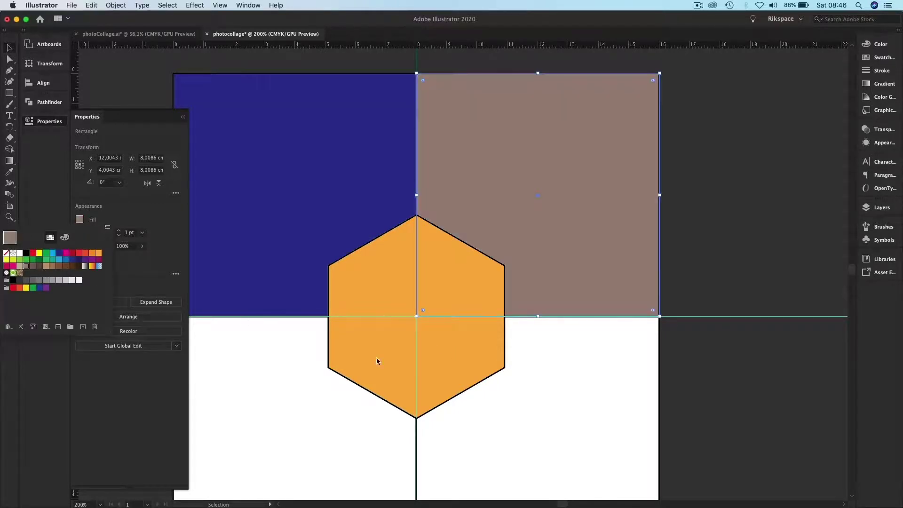
click(425, 451)
Step: Fill the lower-right square with the orange-red swatch
click(541, 423)
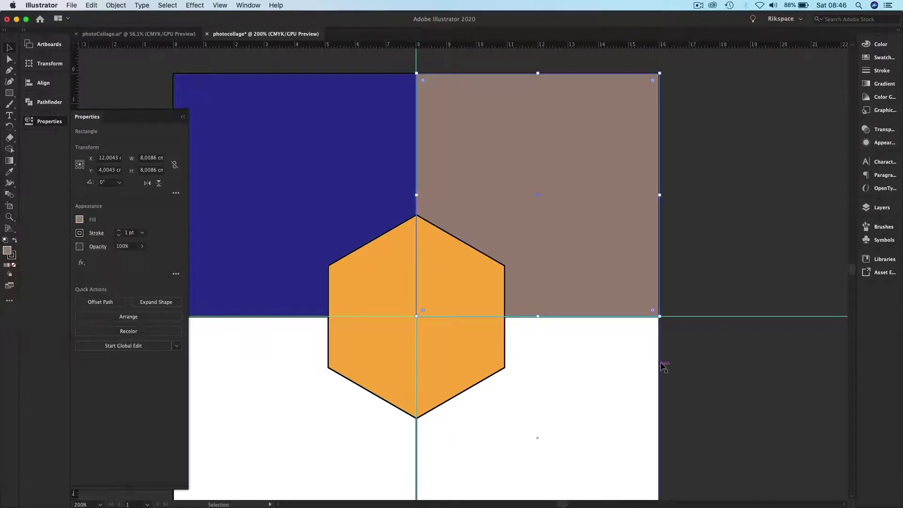
click(44, 120)
click(81, 223)
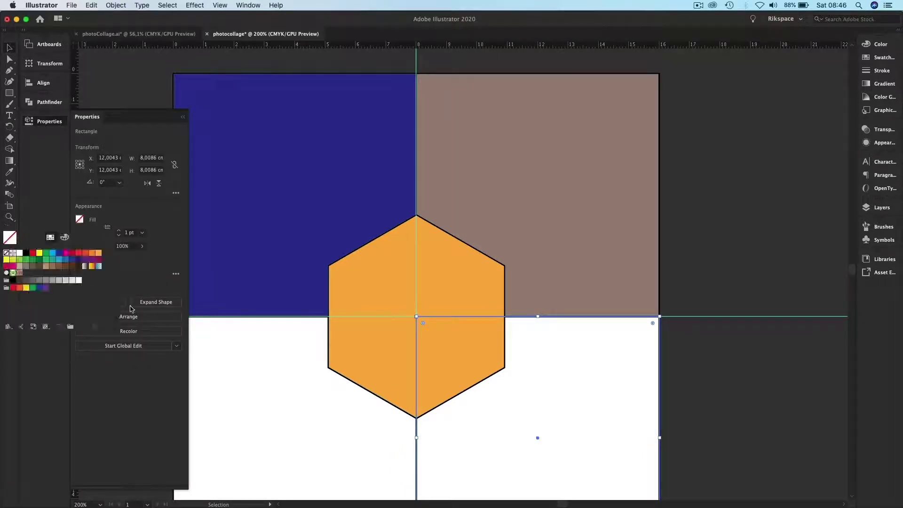
click(20, 287)
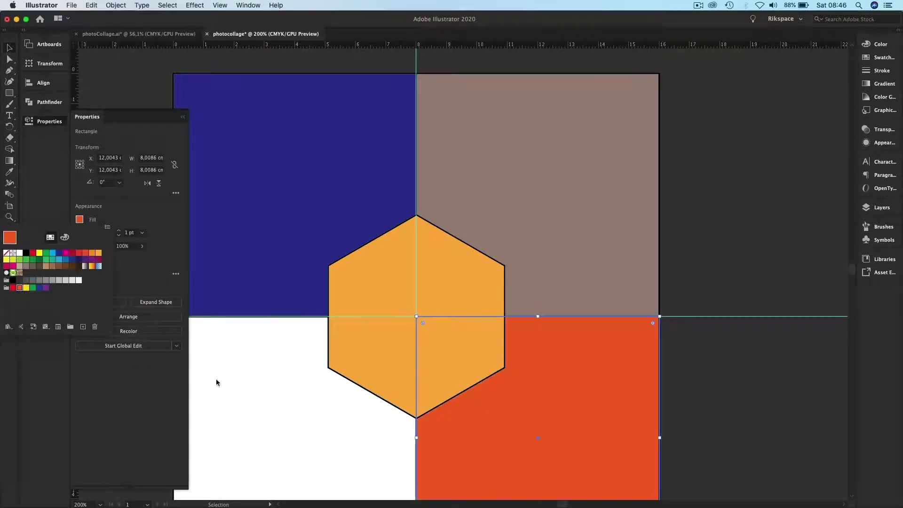
Step: Fill the lower-left square with the green swatch and deselect it
click(318, 375)
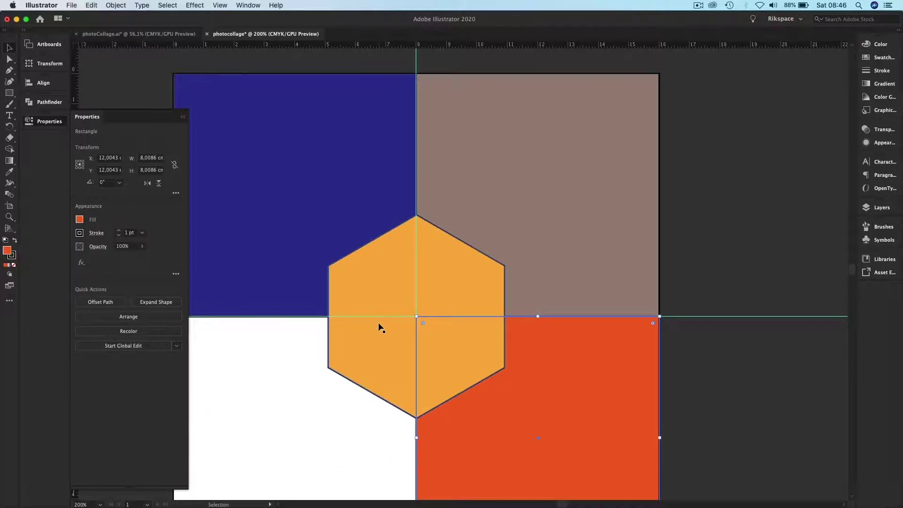
key(super+minus)
drag(349, 262, 429, 307)
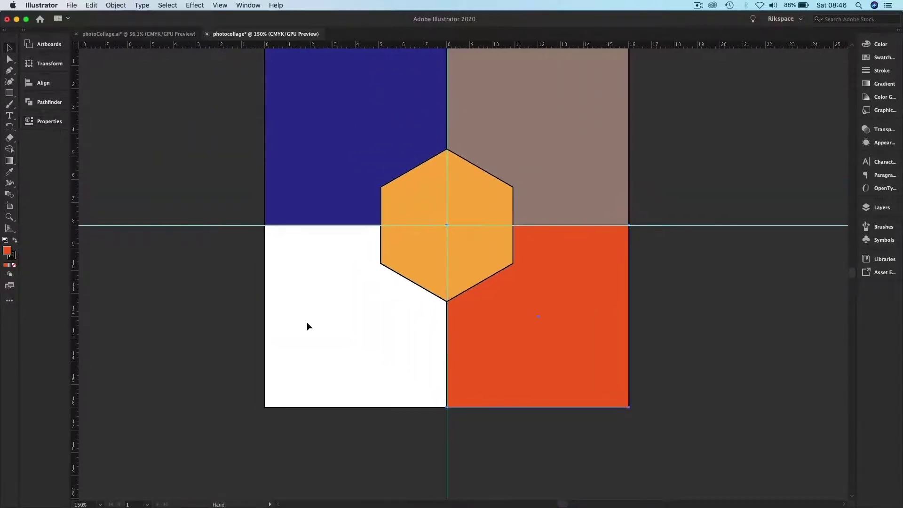
click(265, 331)
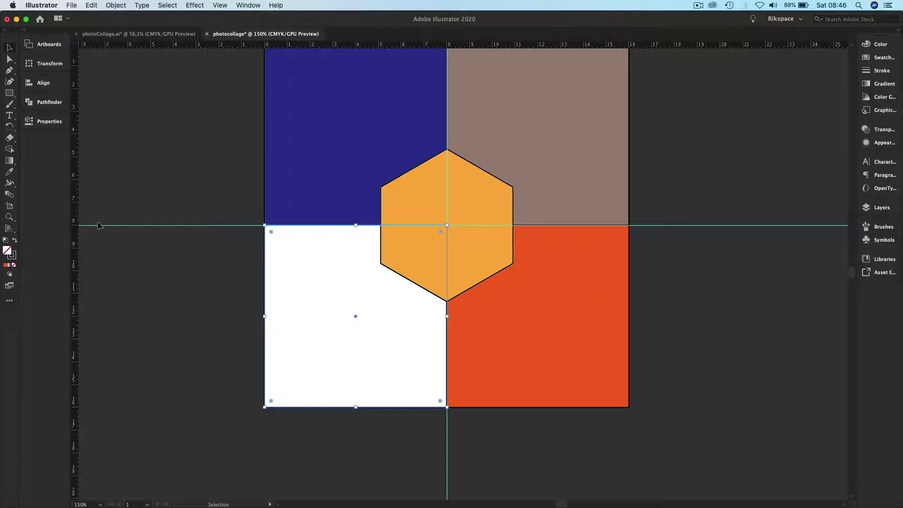
click(41, 125)
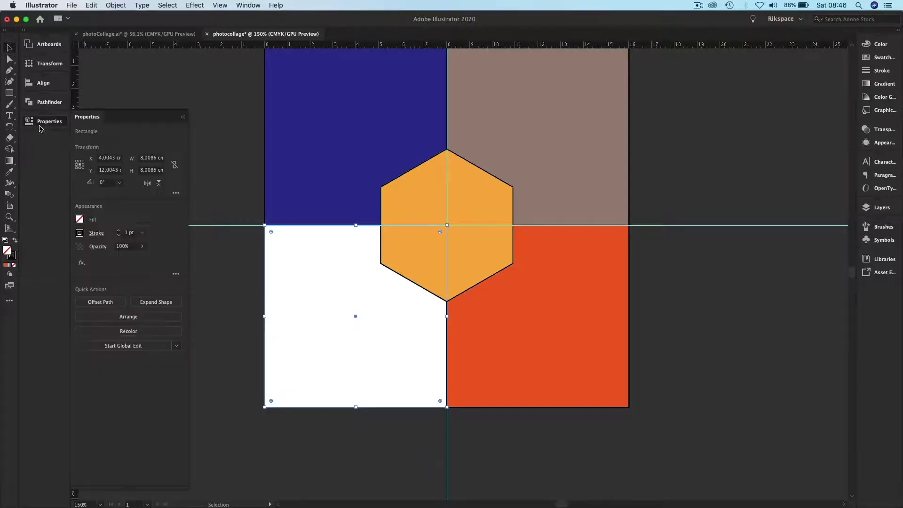
click(81, 232)
click(32, 288)
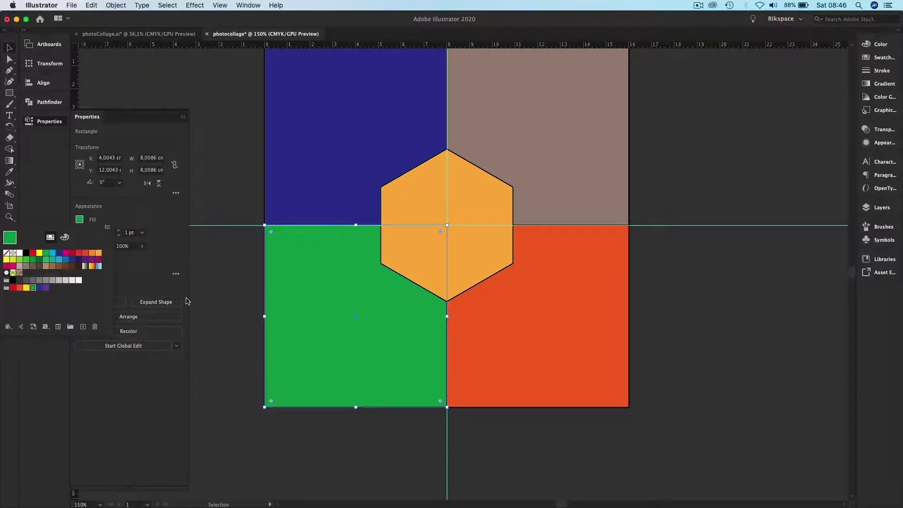
click(739, 167)
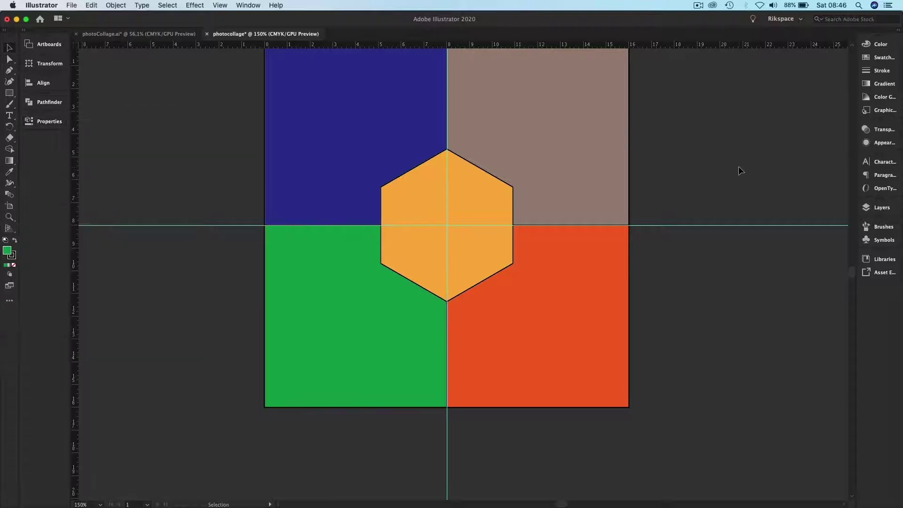
Step: Enlarge the orange hexagon slightly and proportionally from its centre, and deselect it
scroll(645, 176, right, 3)
scroll(645, 175, up, 2)
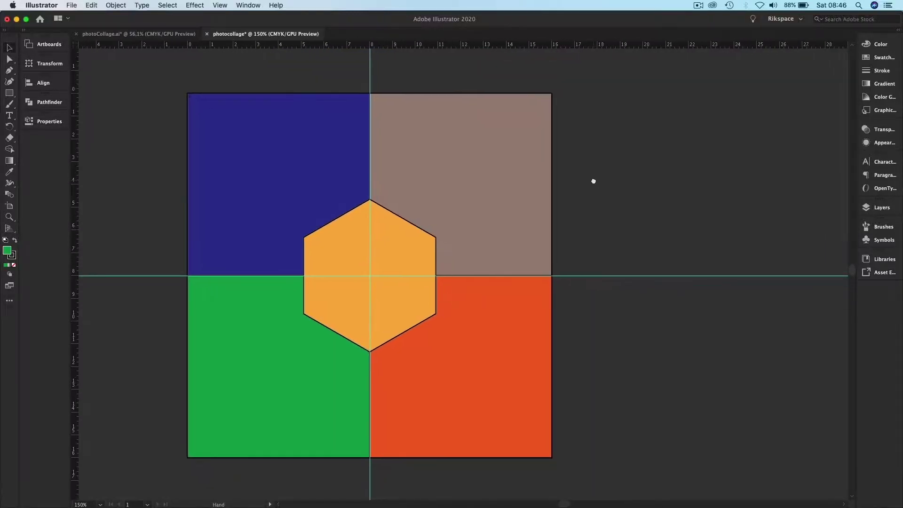
click(423, 244)
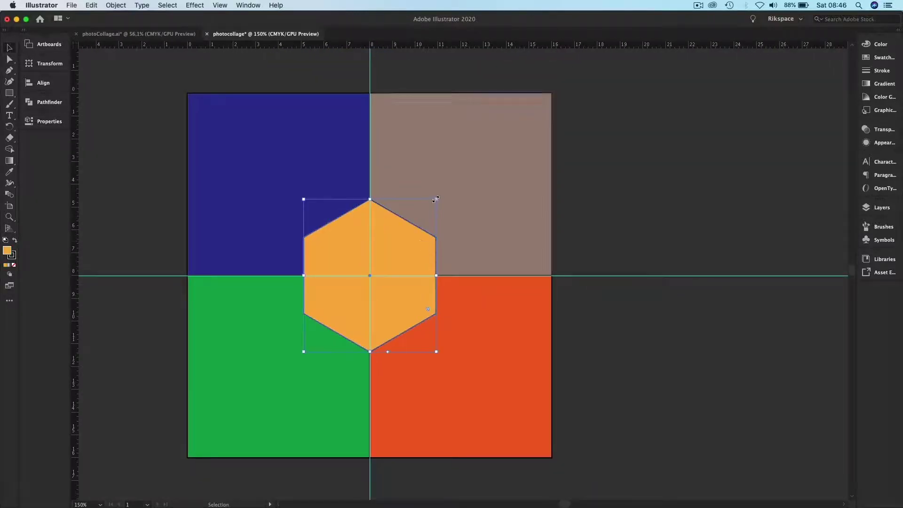
drag(435, 199, 452, 189)
click(614, 204)
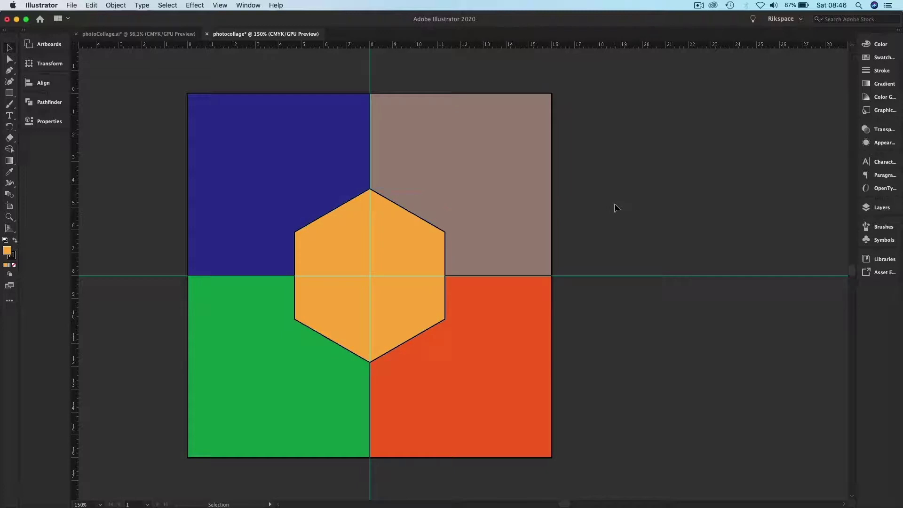
Step: Duplicate the hexagon in place behind the original and scale the rear copy from its centre to about 6.93 × 8 cm
click(422, 253)
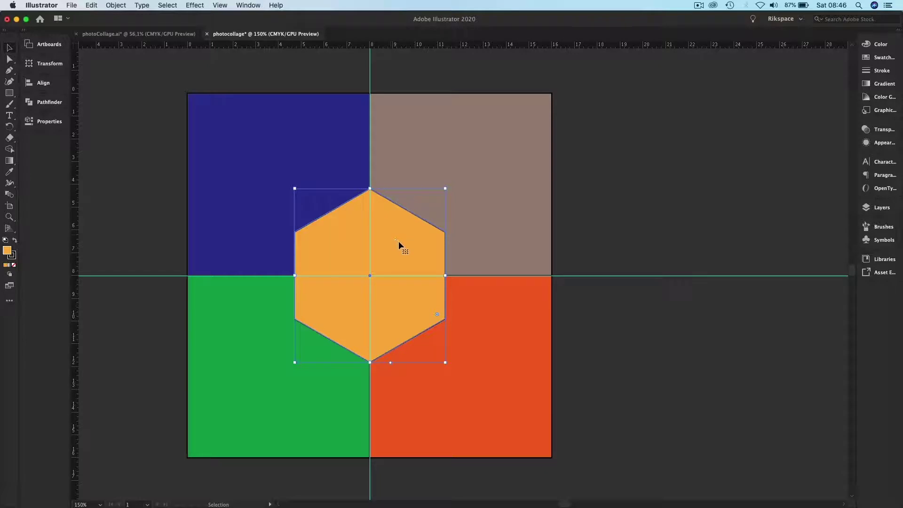
key(a)
key(v)
key(a)
key(v)
click(883, 209)
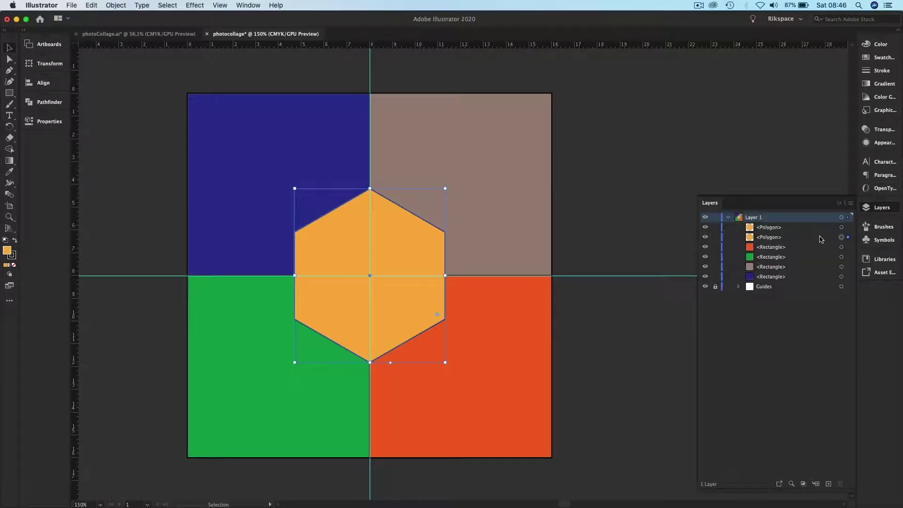
click(841, 227)
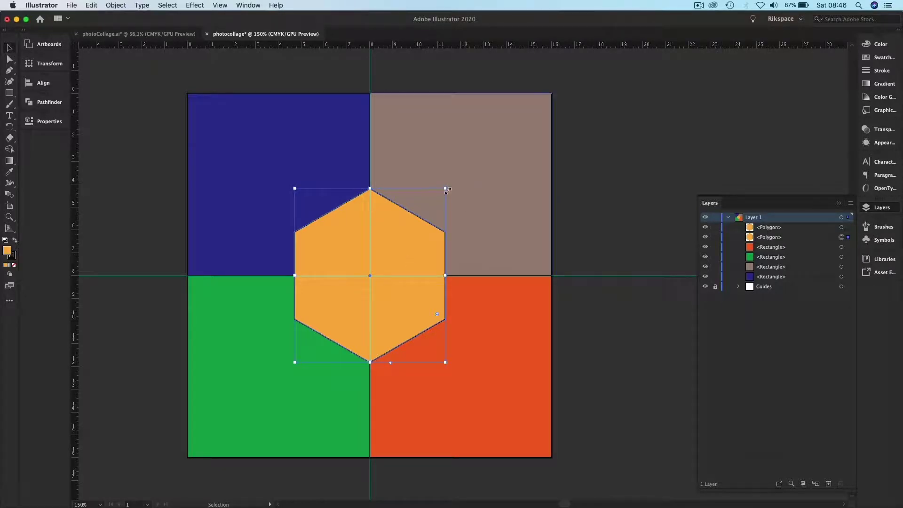
drag(446, 190, 450, 184)
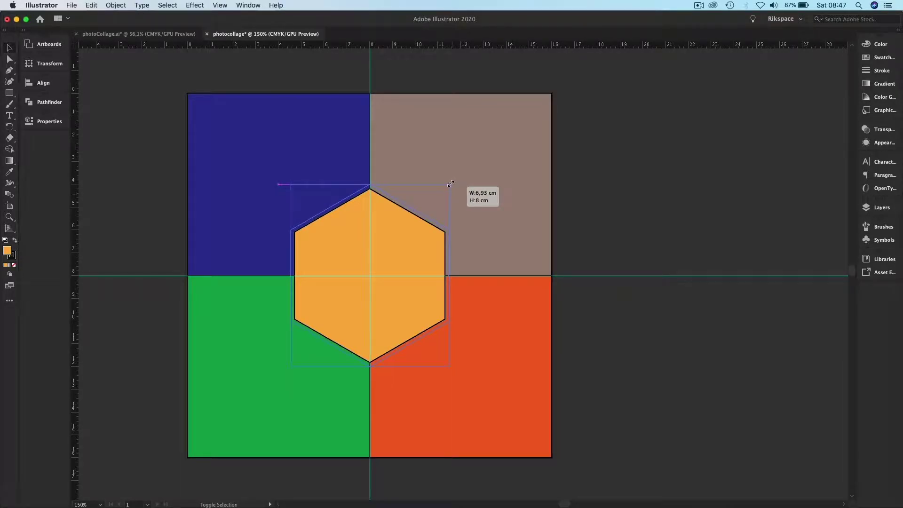
drag(450, 183, 449, 184)
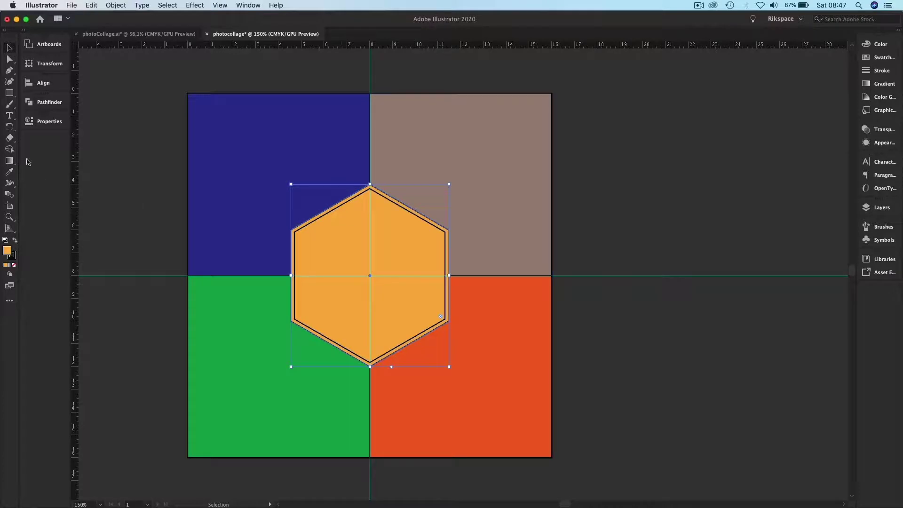
Step: Fill the larger rear hexagon with white, remove the strokes from all the shapes, and clear the selection
click(46, 129)
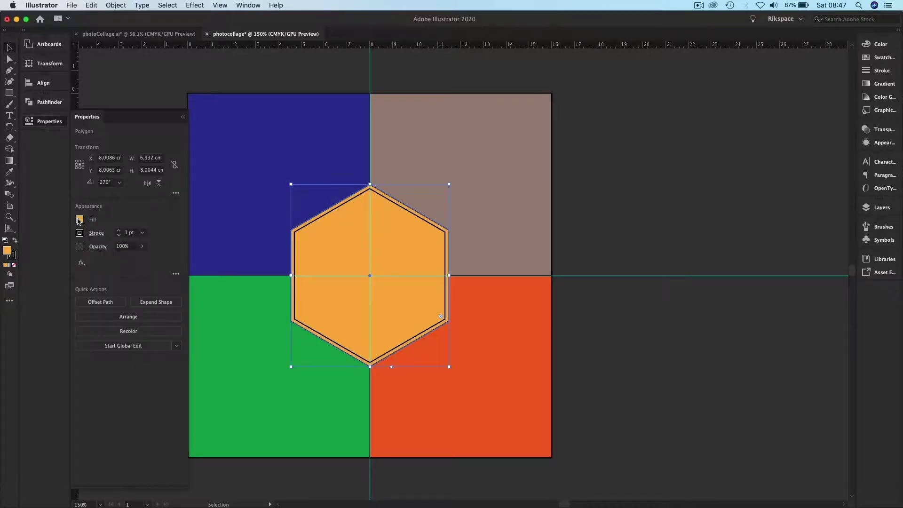
click(79, 220)
click(20, 253)
key(shift+super+a)
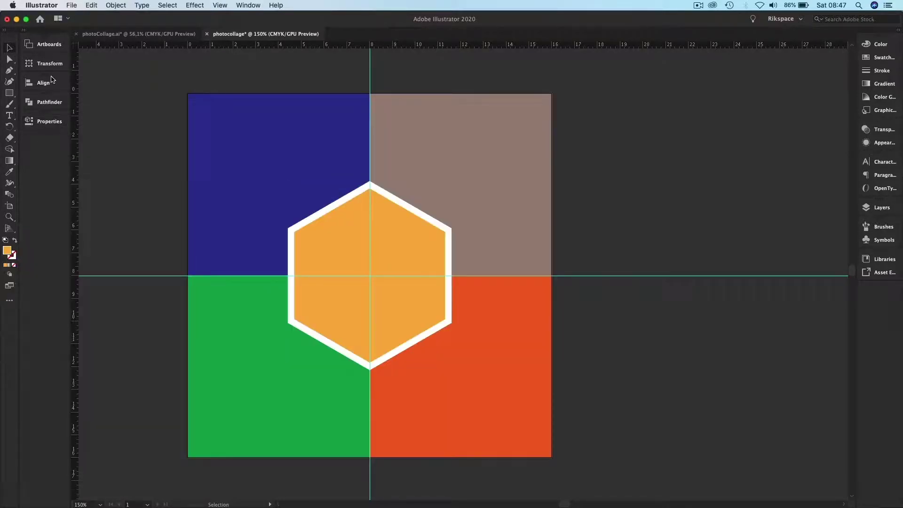
click(52, 123)
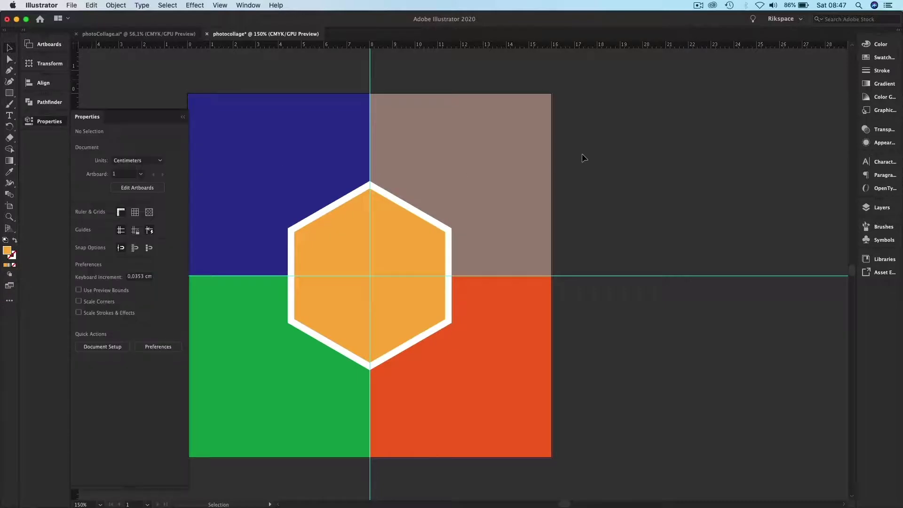
Step: Compare the layout with the white gaps in the finished photoCollage.ai document and return to the photocollage document
drag(613, 135, 661, 131)
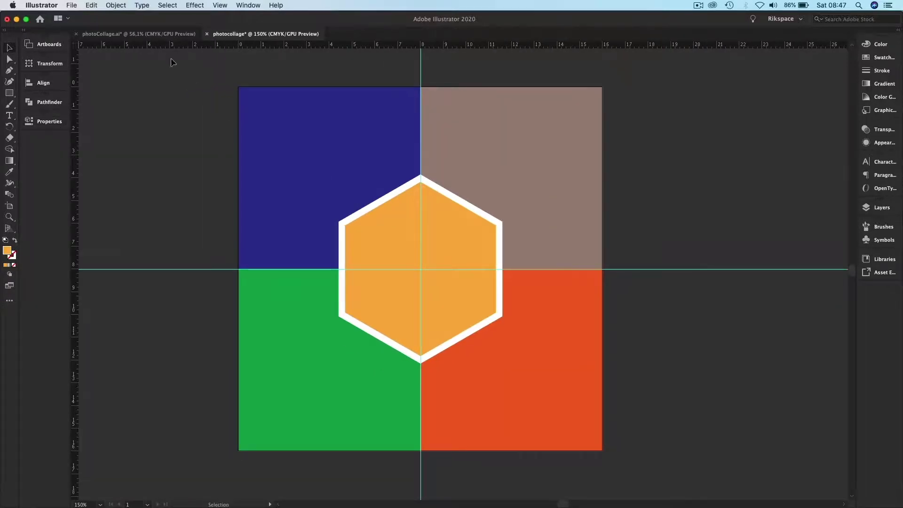
click(151, 38)
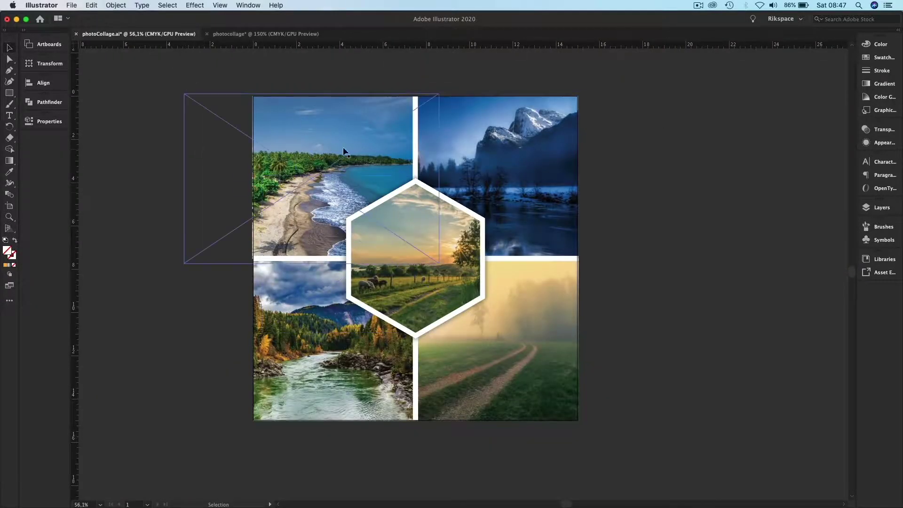
click(255, 35)
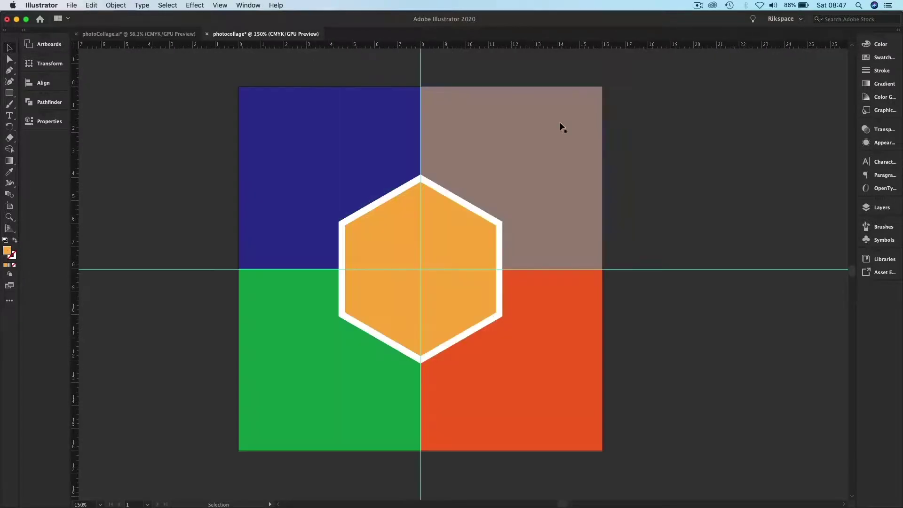
click(168, 37)
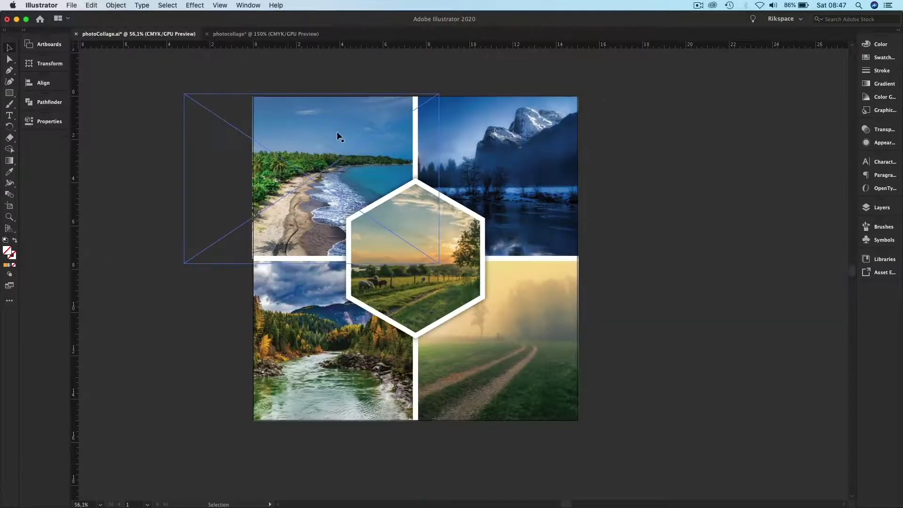
click(265, 35)
drag(658, 177, 592, 187)
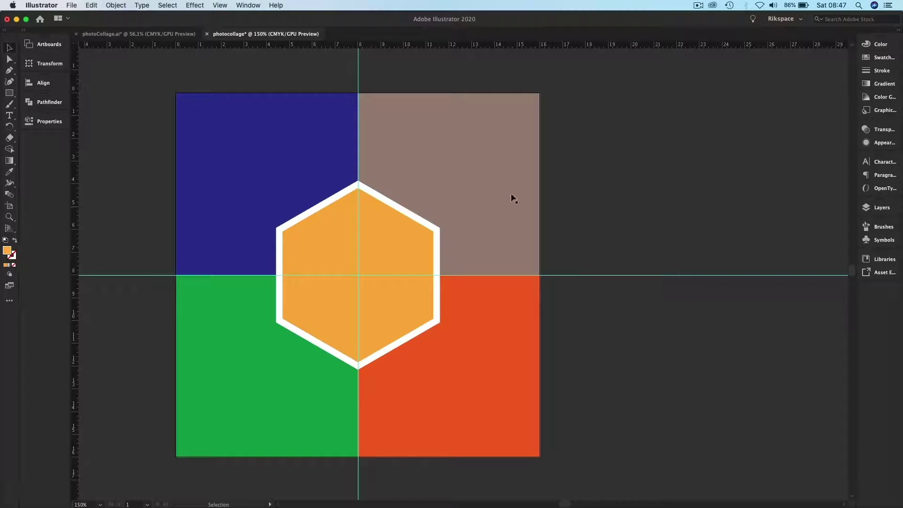
Step: Draw a narrow white rectangle without stroke, centred on the vertical guide from the artboard's top edge to the hexagon's upper tip
click(9, 97)
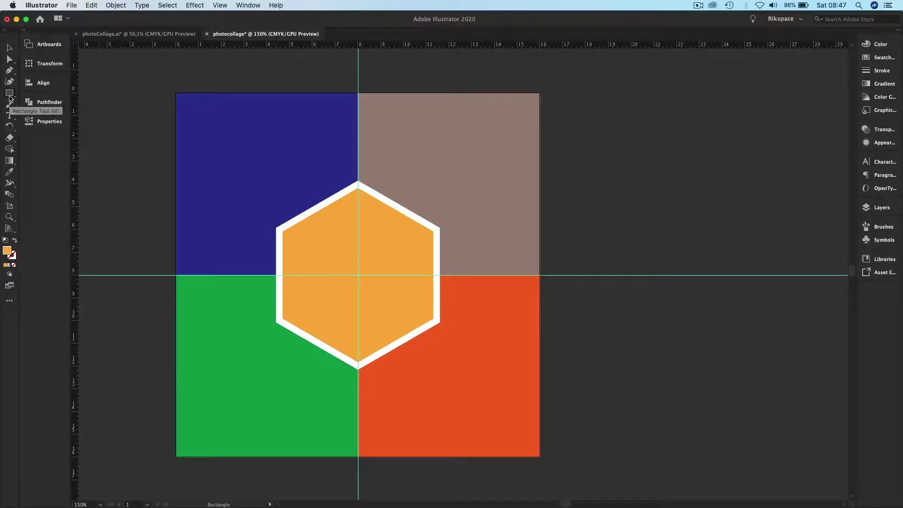
click(7, 94)
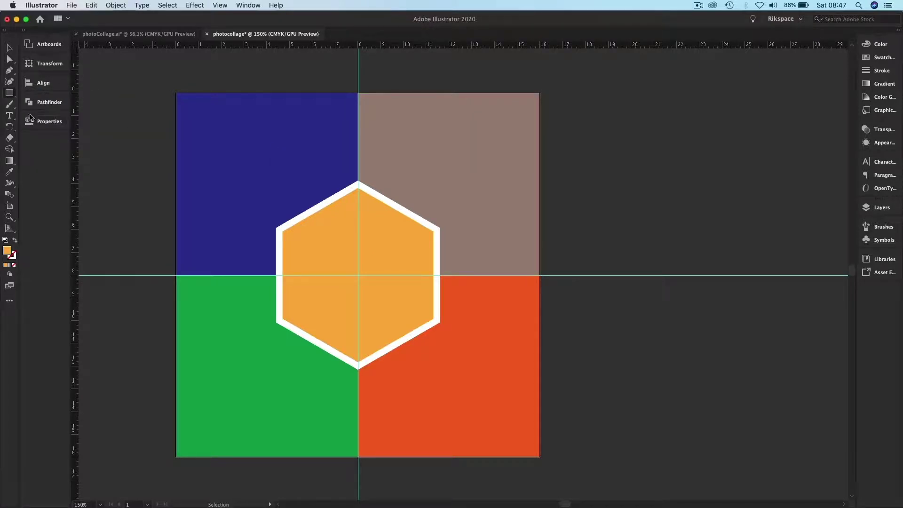
click(44, 123)
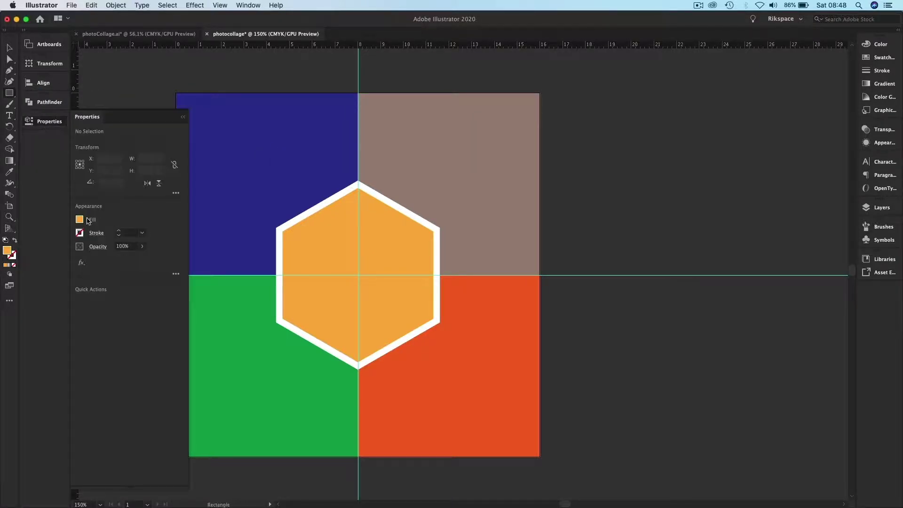
click(80, 219)
click(19, 254)
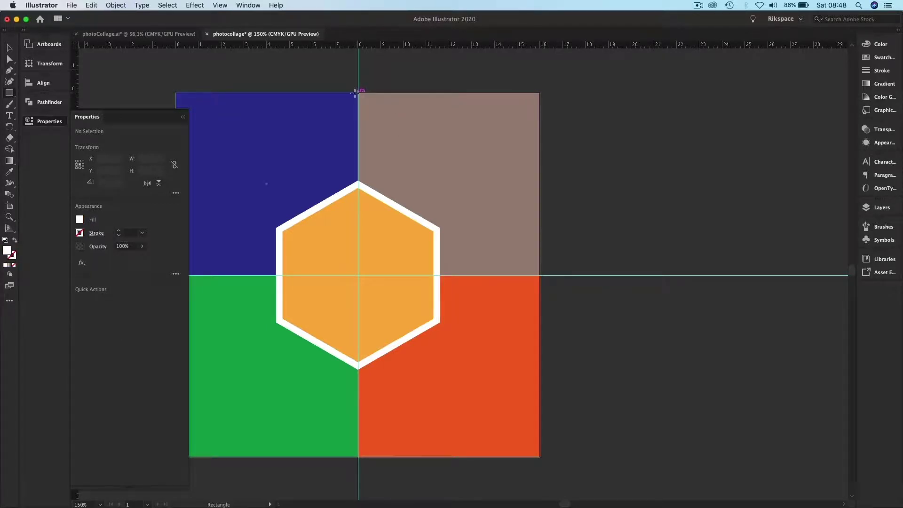
drag(354, 93, 360, 188)
click(9, 47)
click(357, 89)
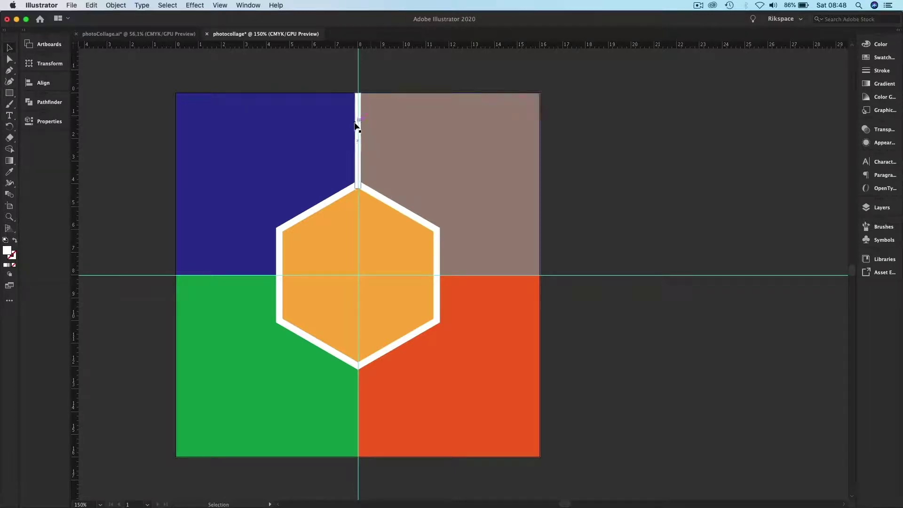
Step: Copy the white bar to below the hexagon, and rotate another copy 90° onto the horizontal guide left of the hexagon
click(356, 127)
drag(356, 126, 359, 394)
click(356, 137)
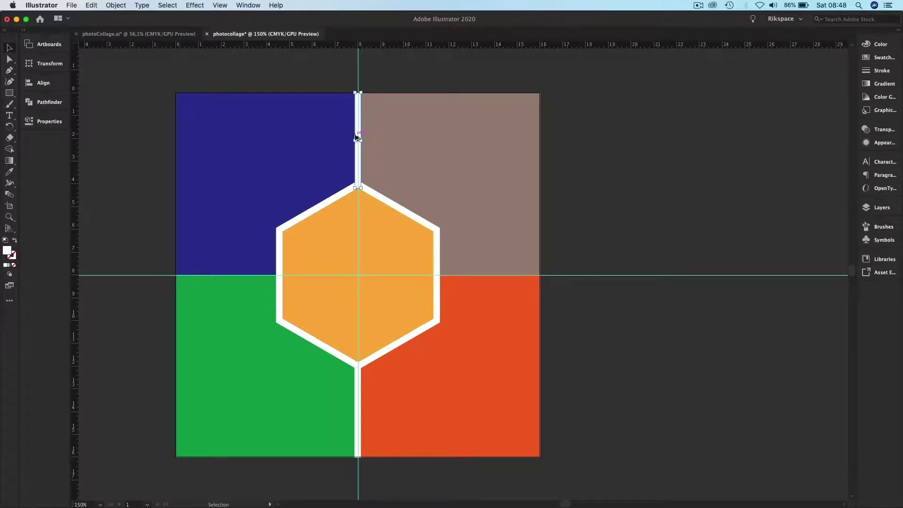
drag(357, 134, 295, 133)
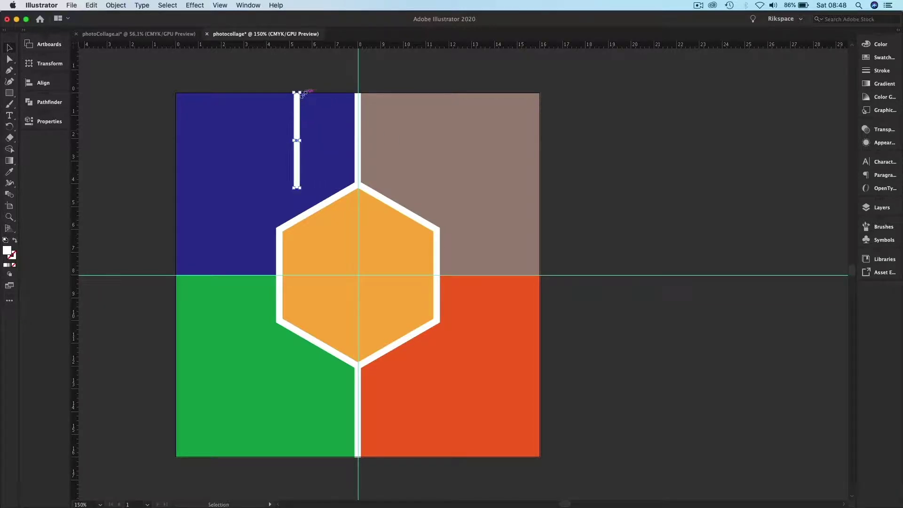
drag(303, 89, 338, 156)
drag(283, 141, 217, 274)
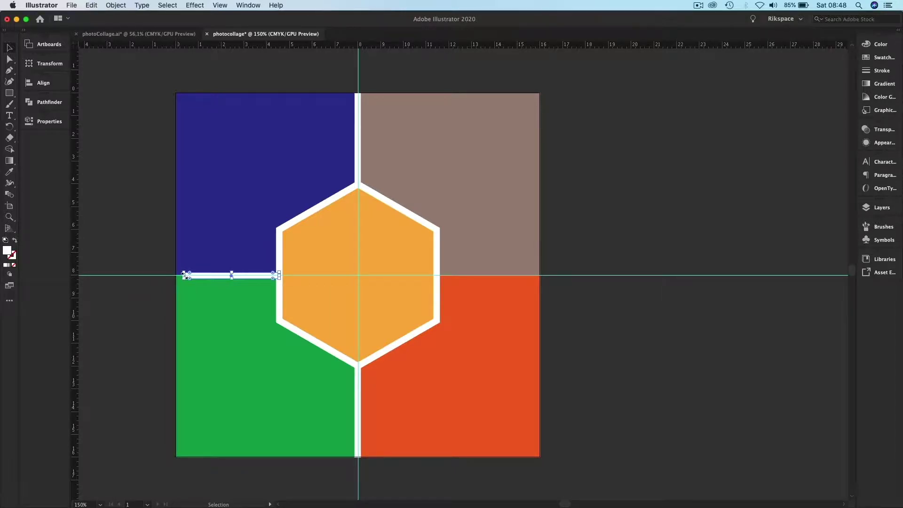
Step: Stretch the horizontal white bar to the artboard's left edge and copy it to the right side of the hexagon
key(super+equal)
key(v)
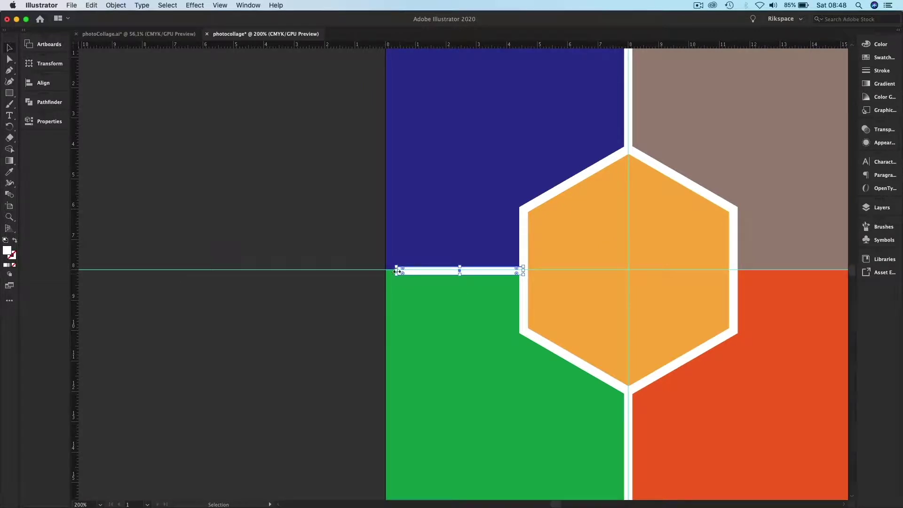
drag(396, 272, 385, 272)
drag(485, 283, 568, 247)
Step: Group the two horizontal and two vertical white bars, and clear the selection
click(220, 244)
shift+click(519, 239)
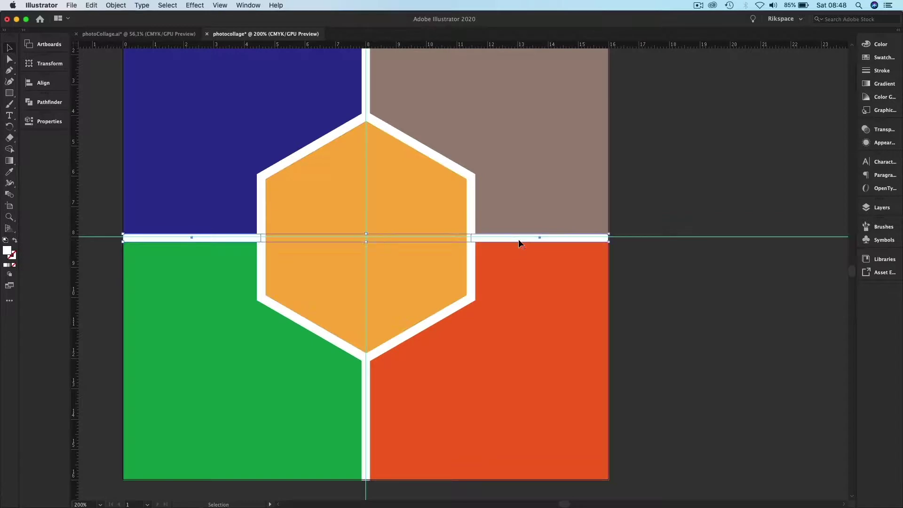
shift+click(367, 368)
shift+click(369, 105)
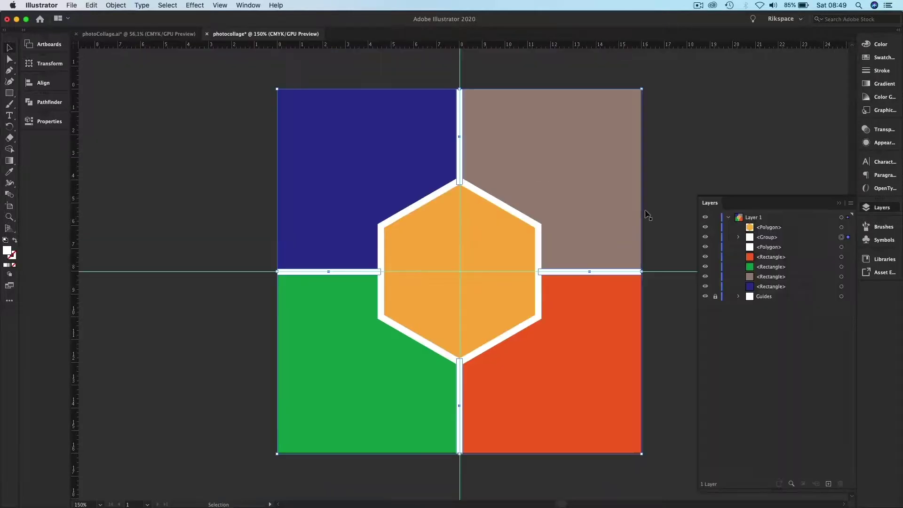
click(649, 214)
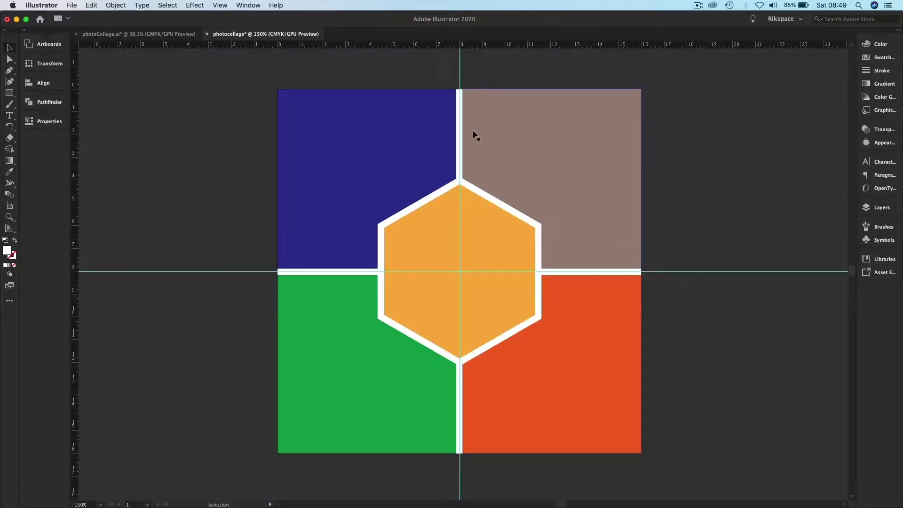
Step: Move the group of white bars below the white hexagon in the stacking order
click(882, 208)
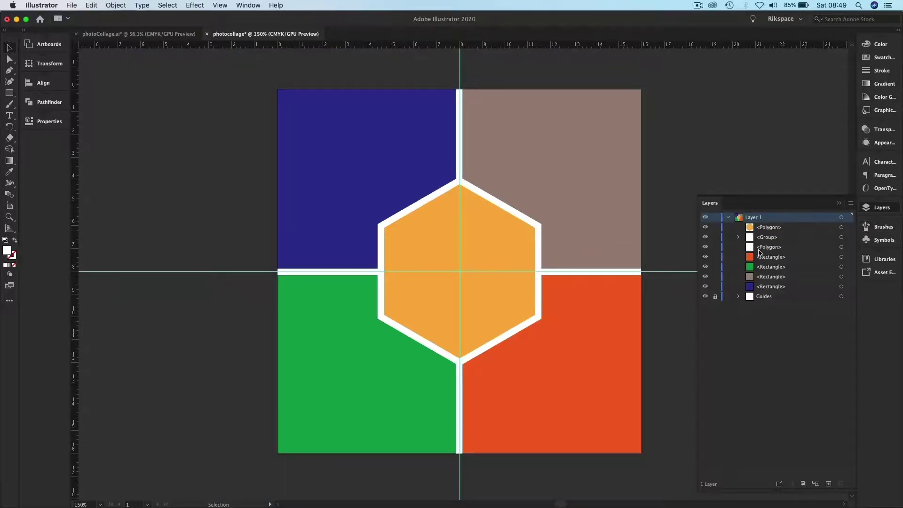
click(843, 237)
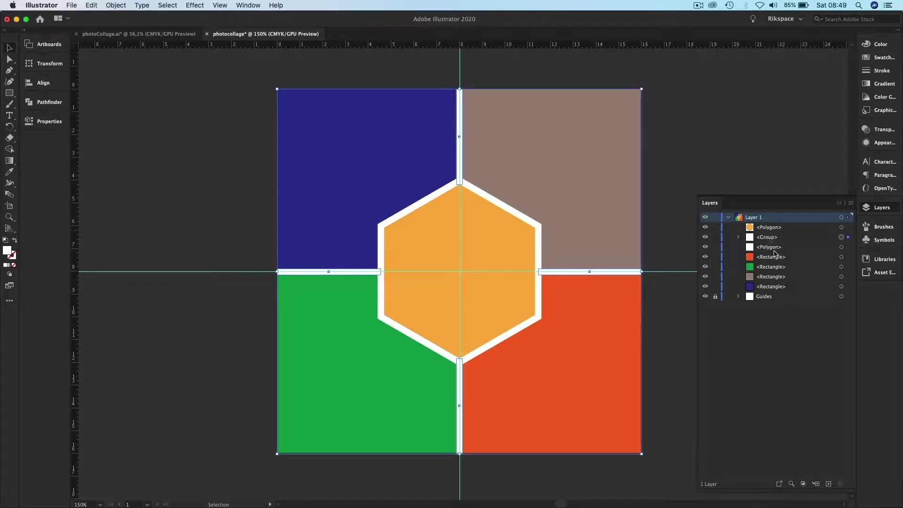
drag(768, 239, 766, 249)
Step: Check the stacking of the two hexagons and the bar group, and compare the layout with the finished photoCollage.ai document
click(847, 238)
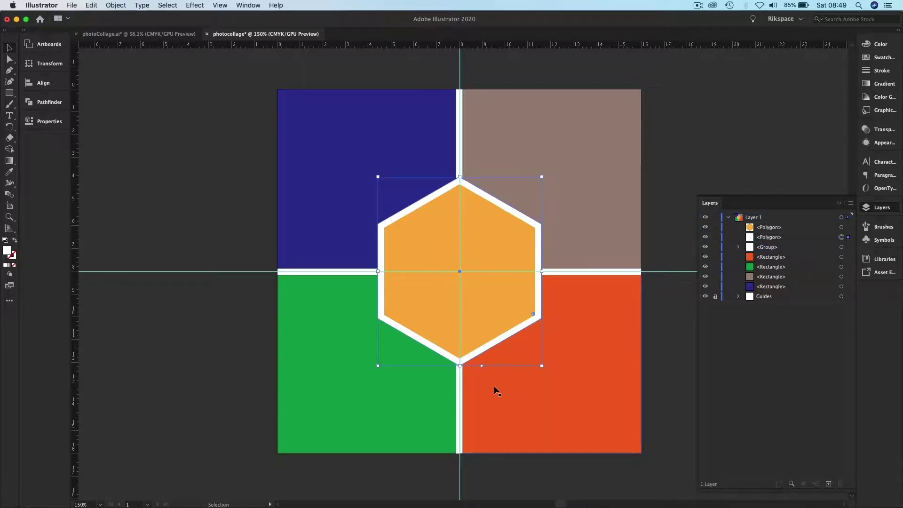
click(847, 227)
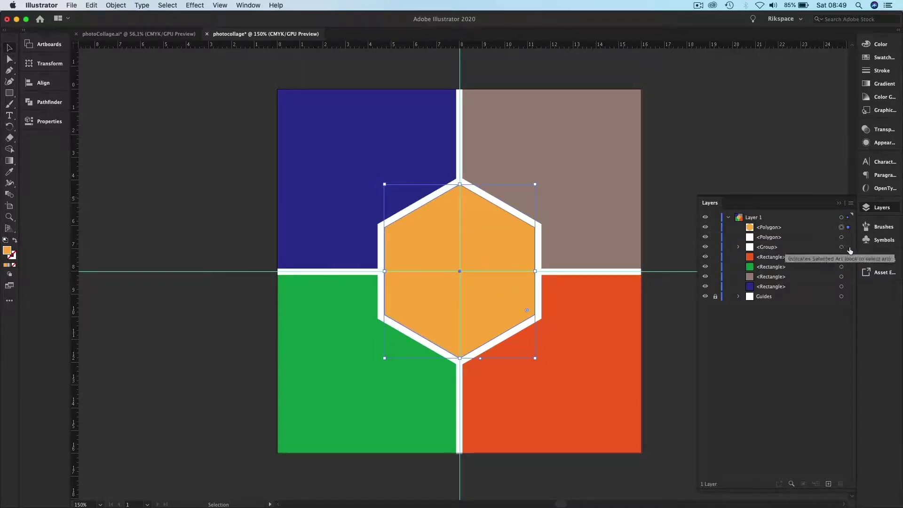
click(847, 247)
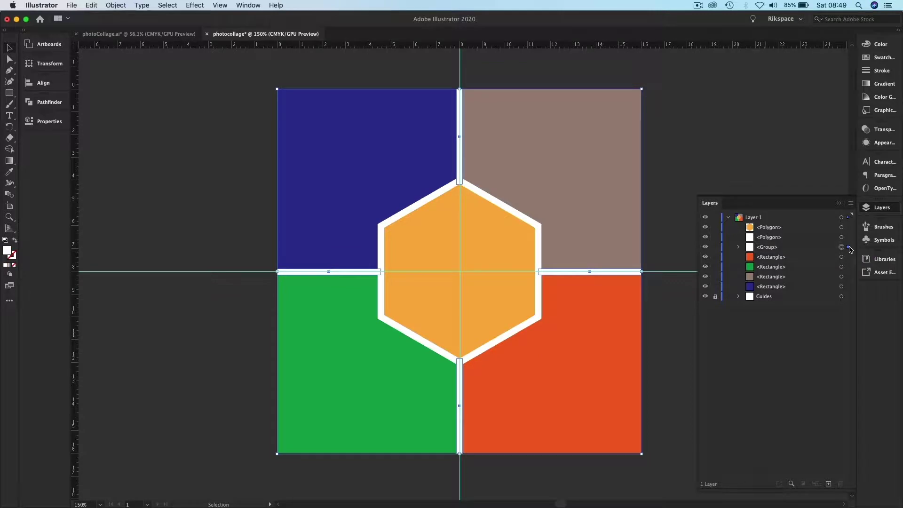
click(845, 238)
click(847, 229)
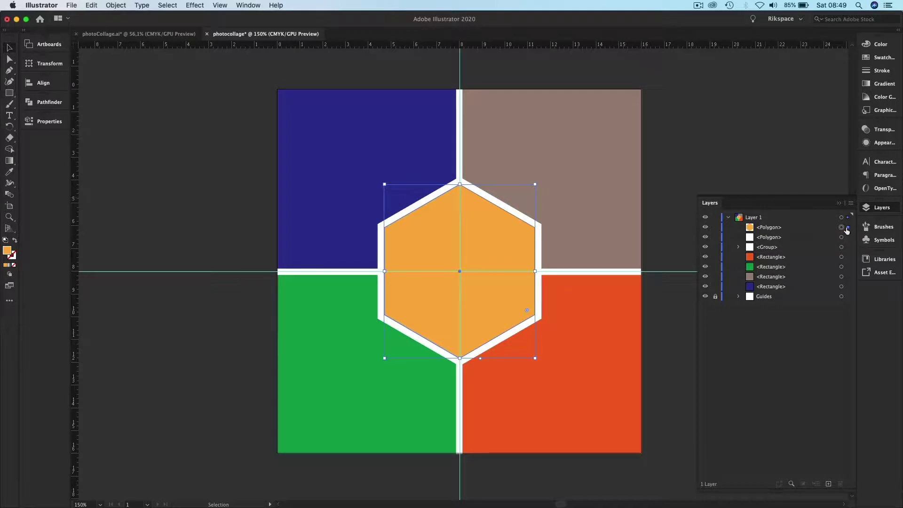
click(658, 184)
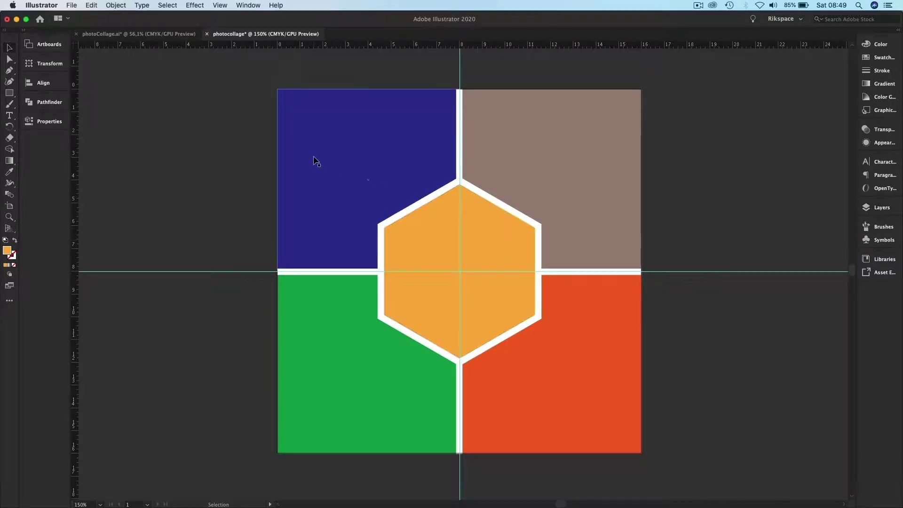
click(137, 34)
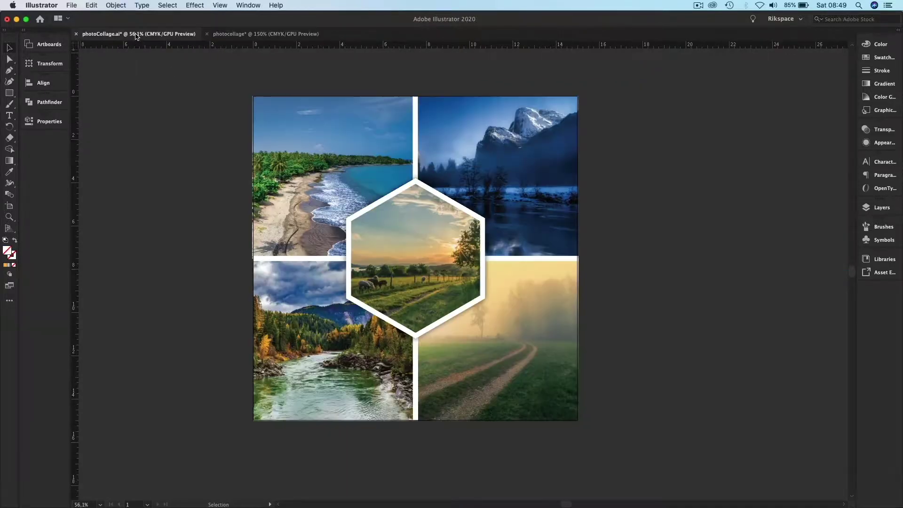
click(240, 34)
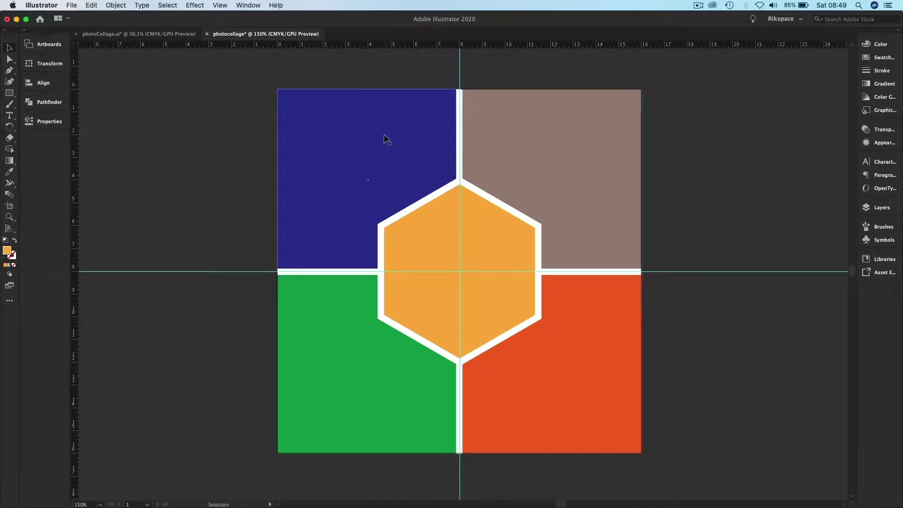
Step: Place the linked beach photo bird-s-eye-...213443.jpg over the blue square, large enough to cover it completely
click(361, 122)
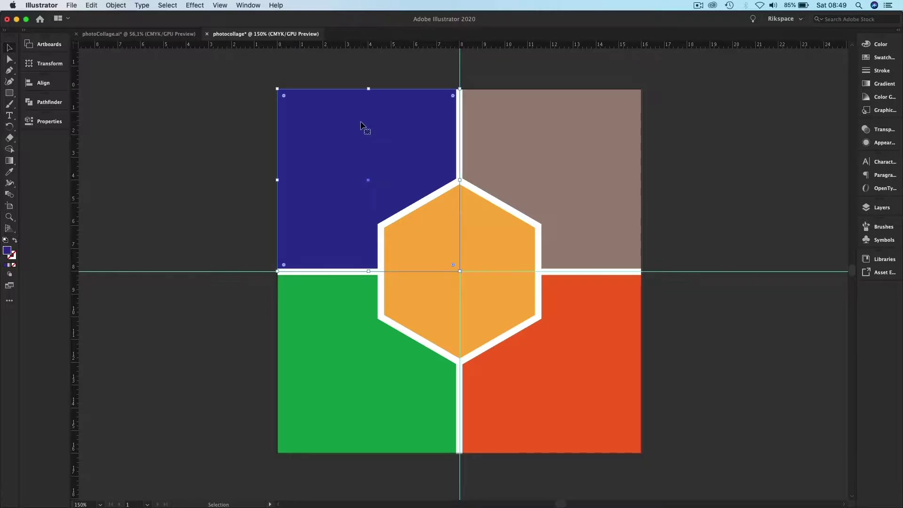
click(71, 6)
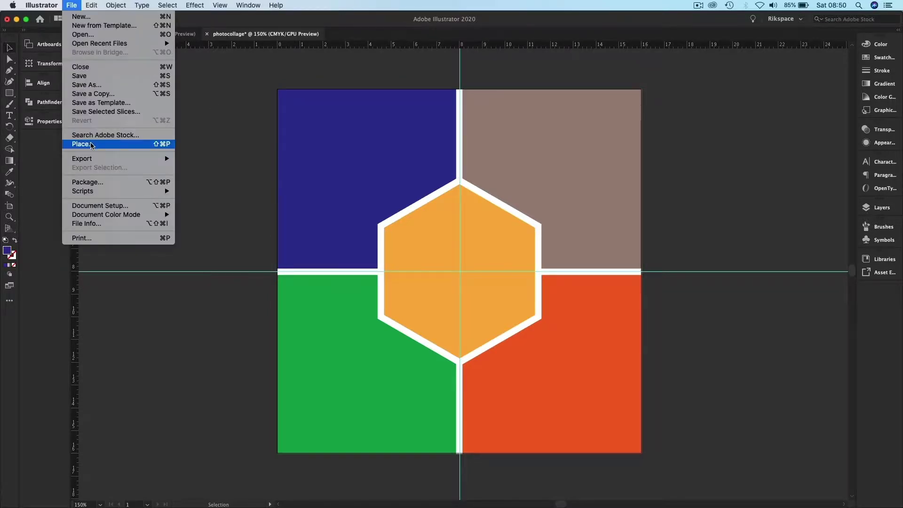
click(92, 145)
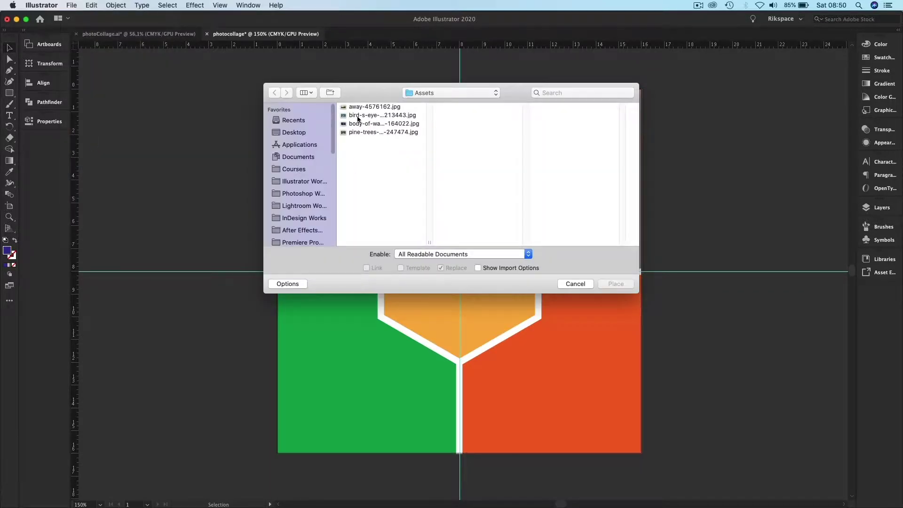
click(358, 115)
click(610, 285)
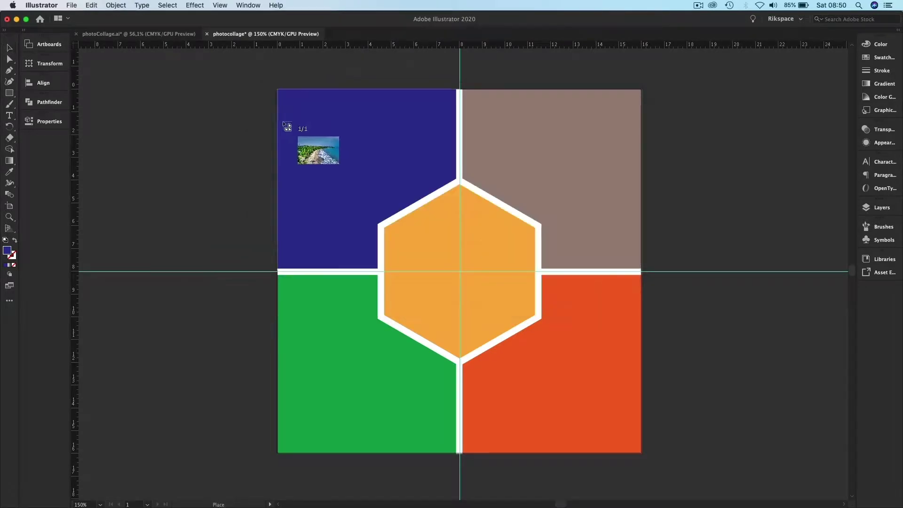
drag(269, 84, 555, 395)
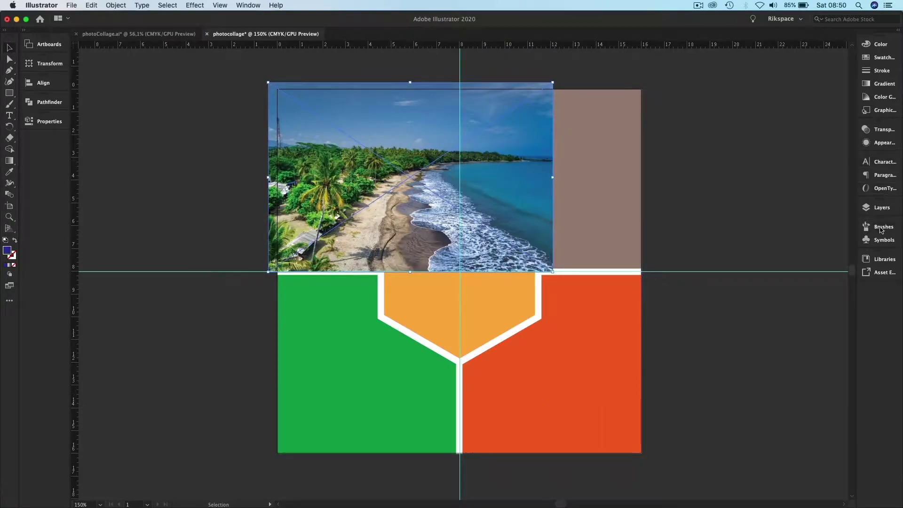
Step: Move the beach photo directly beneath the blue square in the stacking order and clip it to that square with a clipping mask
click(884, 210)
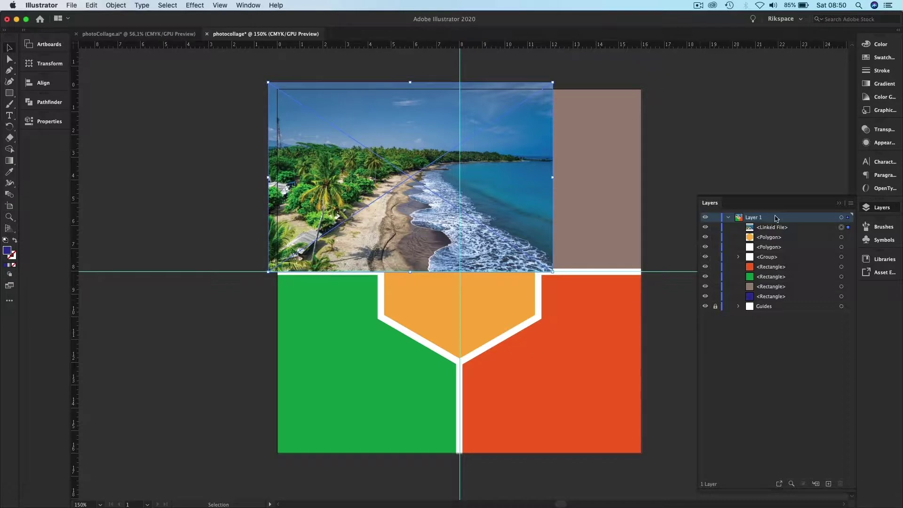
drag(771, 230, 783, 305)
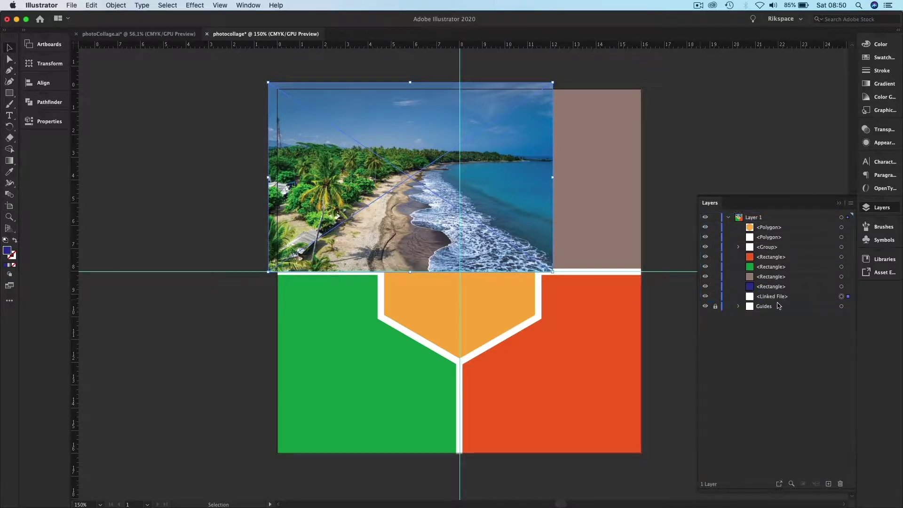
click(846, 288)
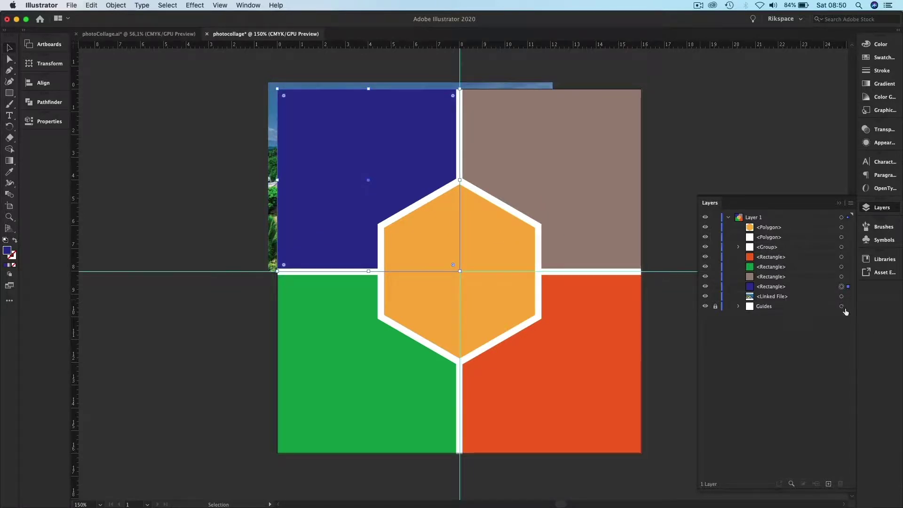
click(847, 297)
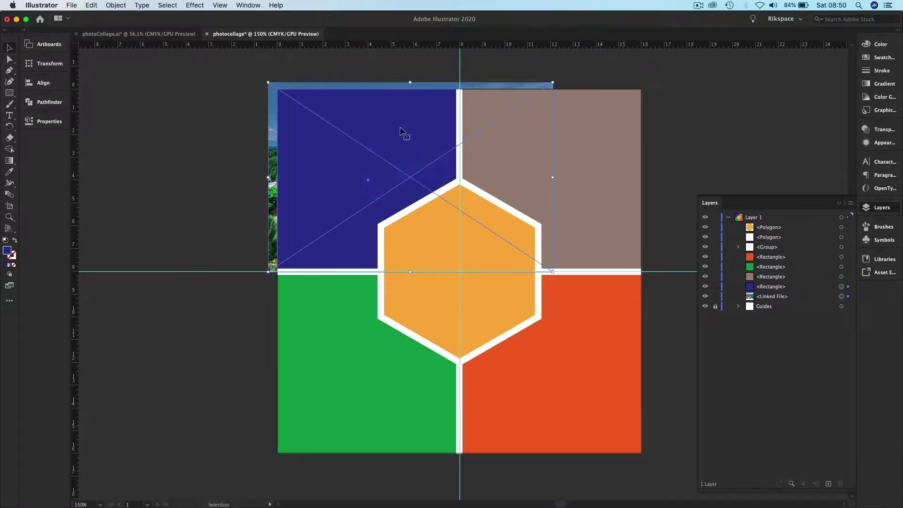
right_click(400, 129)
click(422, 212)
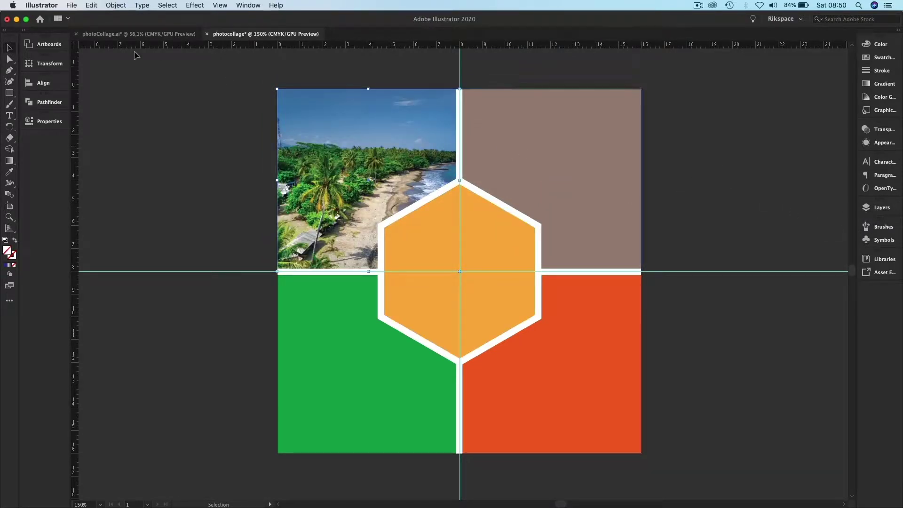
Step: Place the linked photo body-of-water-beside-trees-by-snowfield-near-mountains-164022.jpg over the grey-brown square, large enough to cover it completely
click(574, 121)
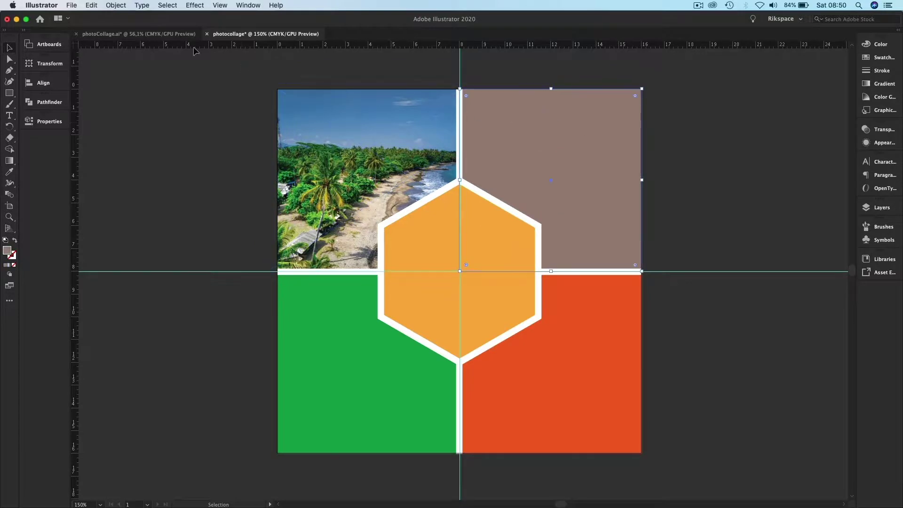
click(74, 6)
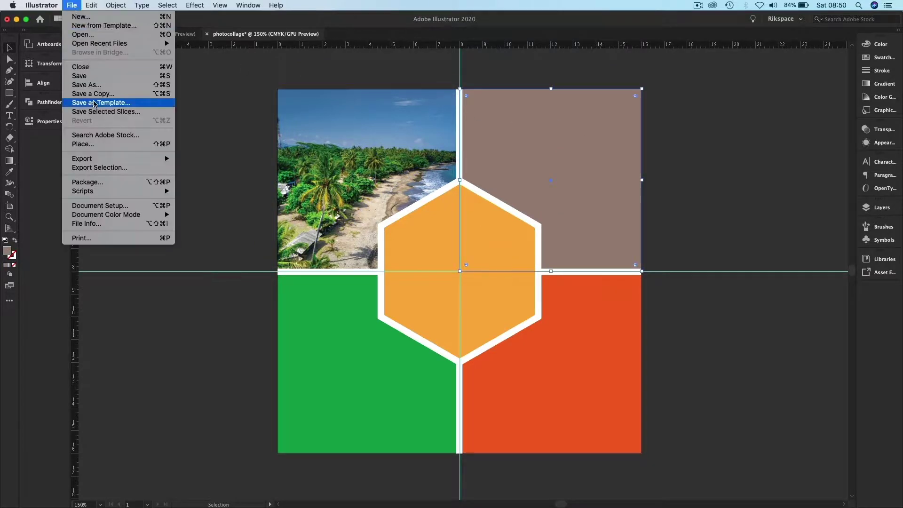
click(94, 143)
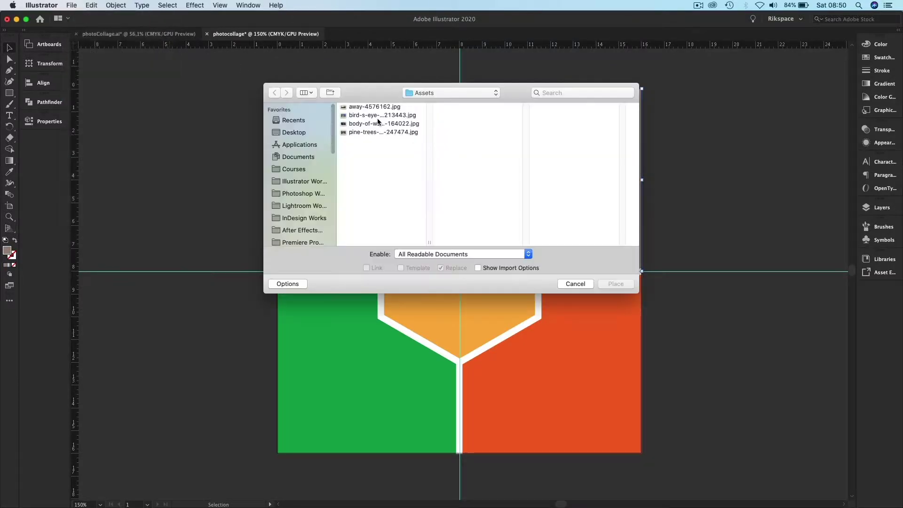
click(378, 116)
click(378, 125)
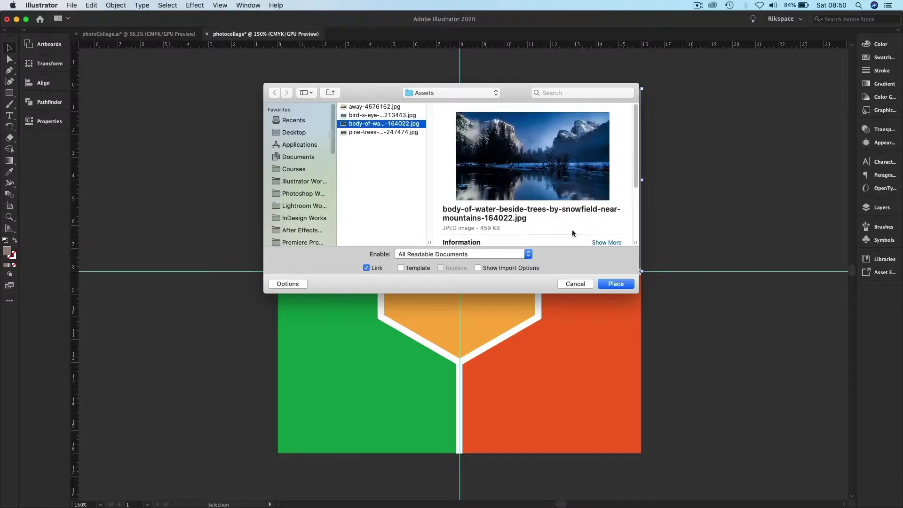
click(608, 285)
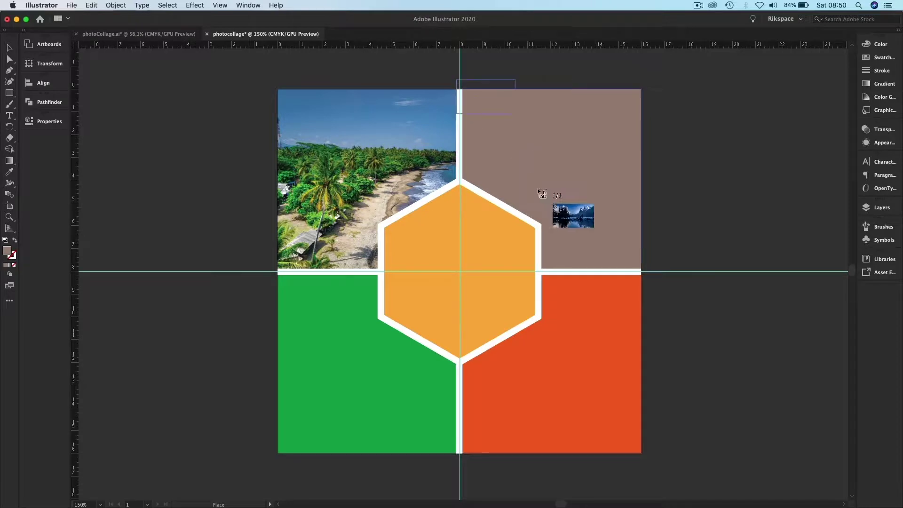
drag(627, 349, 781, 433)
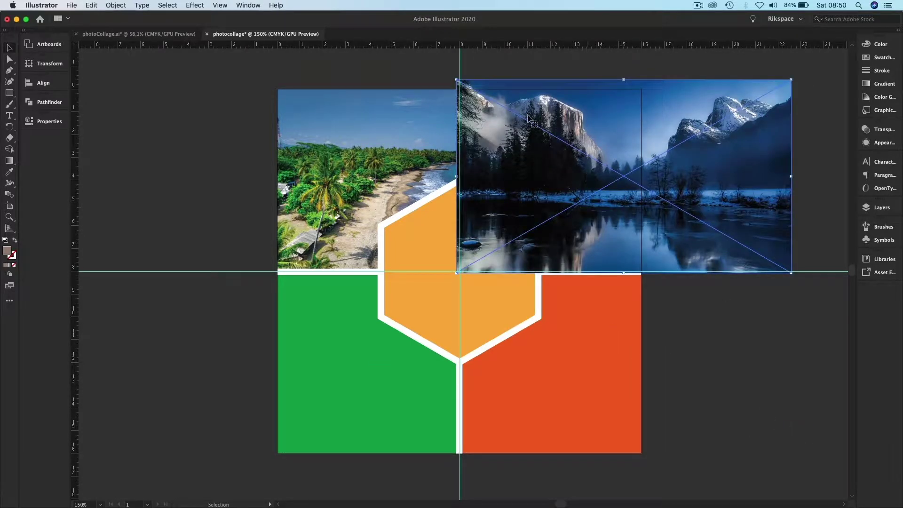
Step: Move the mountain lake photo directly beneath the grey-brown square in the stacking order and clip it to that square with a clipping mask
click(883, 208)
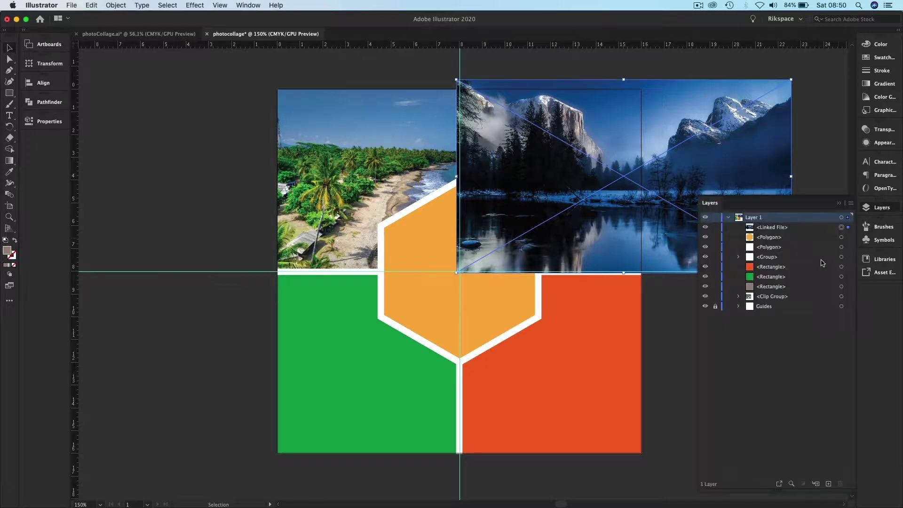
drag(769, 229, 796, 307)
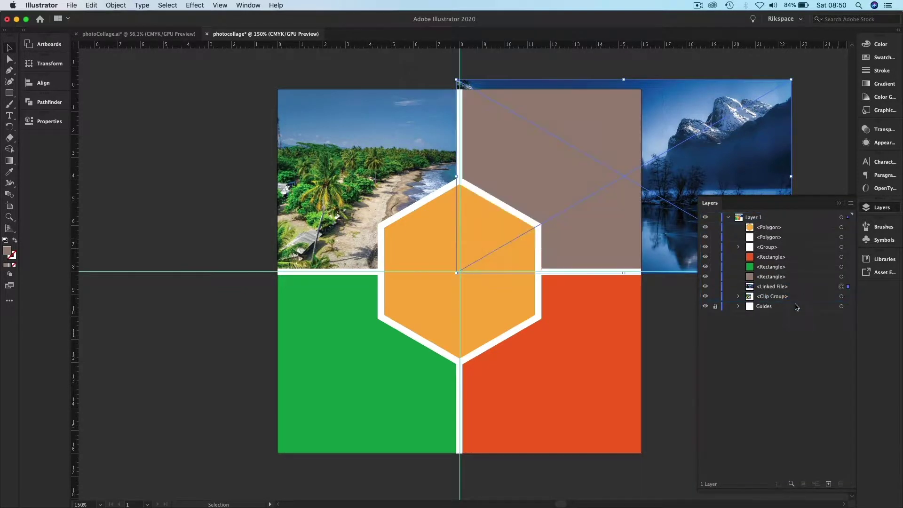
shift+click(841, 276)
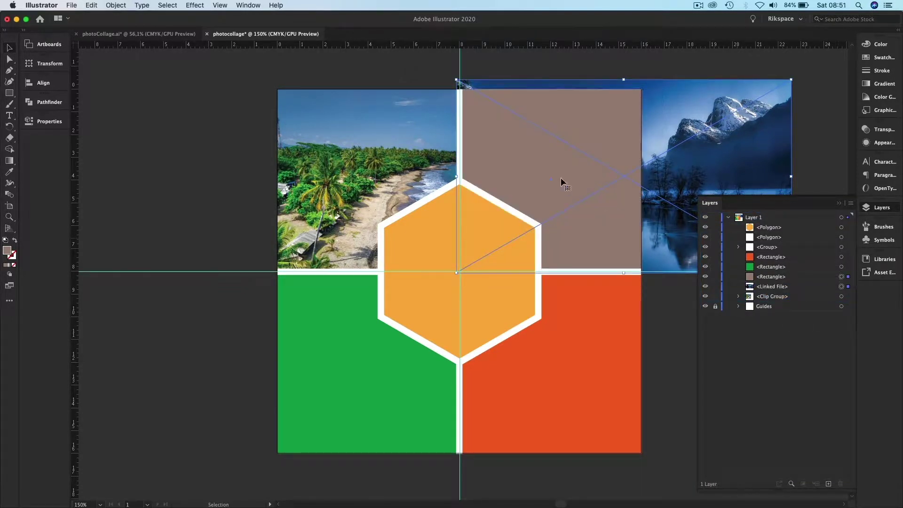
right_click(563, 183)
click(600, 264)
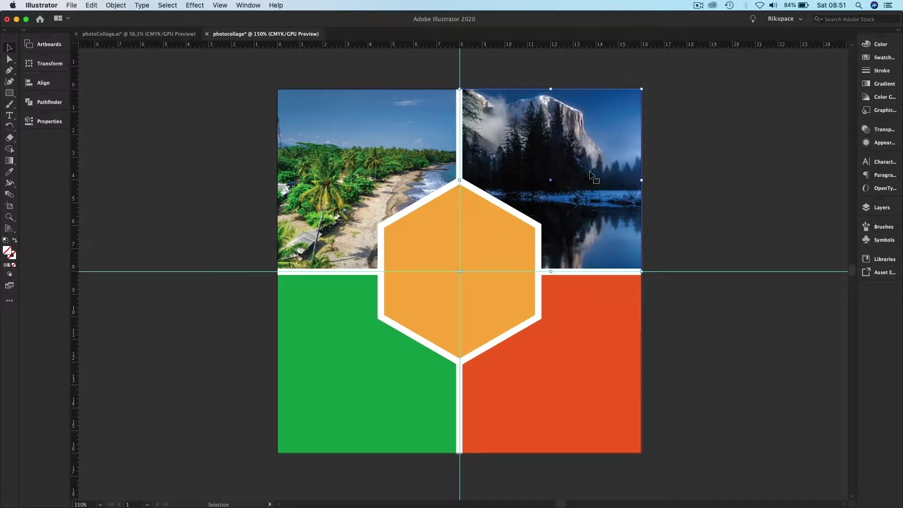
Step: Place the linked photo pine-trees-by-lake-in-forest-against-sky-247474.jpg over the green square, large enough to cover it completely
click(334, 345)
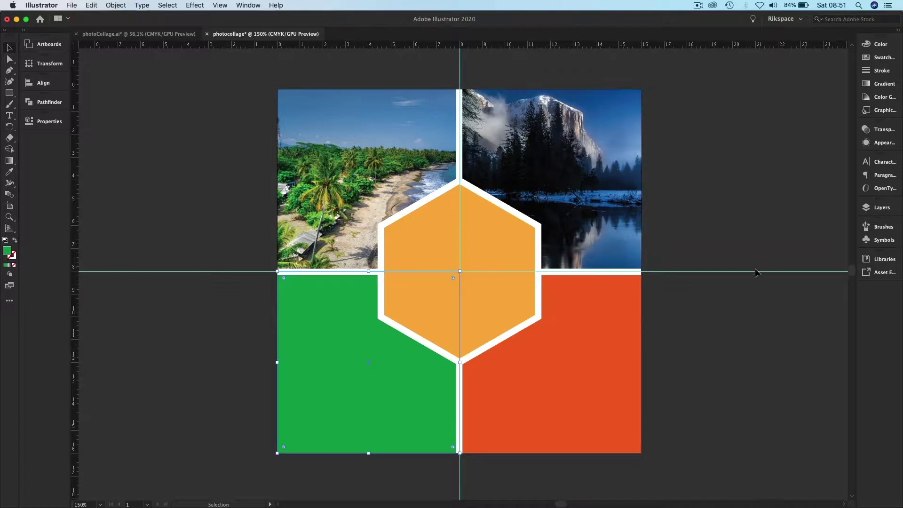
click(72, 5)
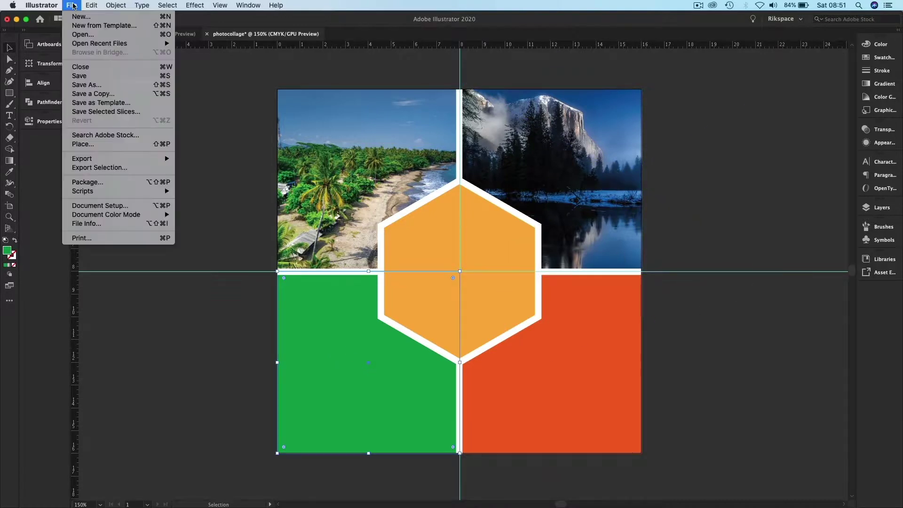
click(92, 143)
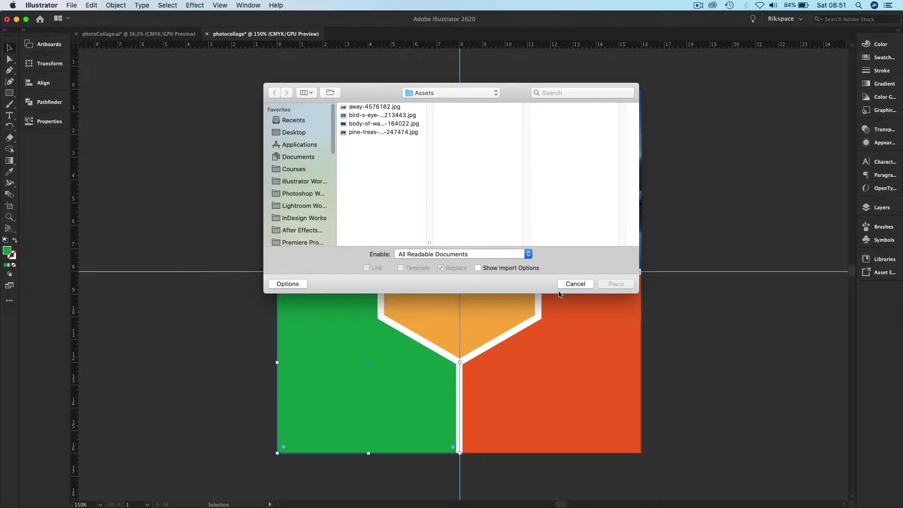
click(365, 125)
click(361, 132)
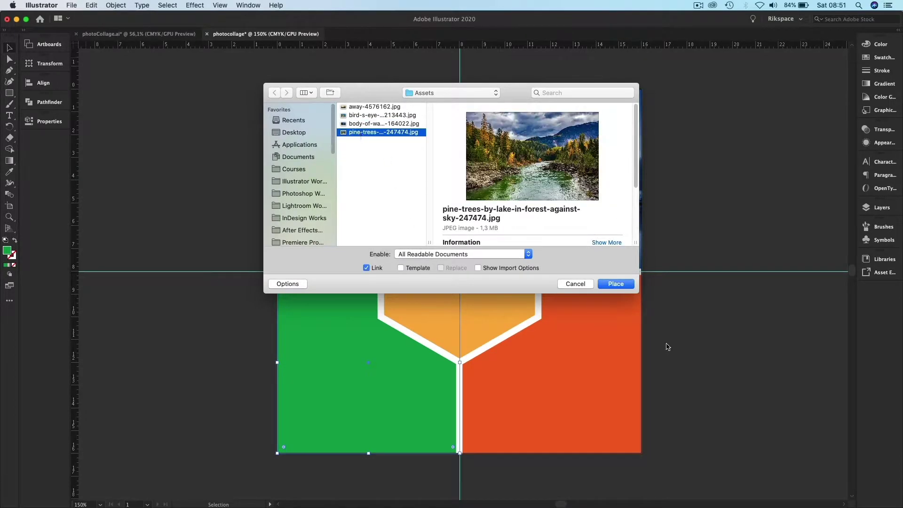
click(615, 284)
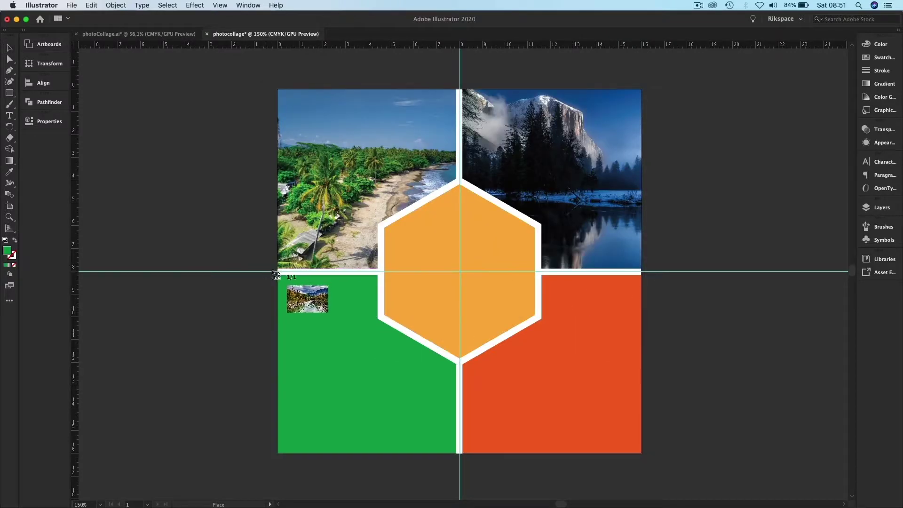
drag(272, 273, 556, 454)
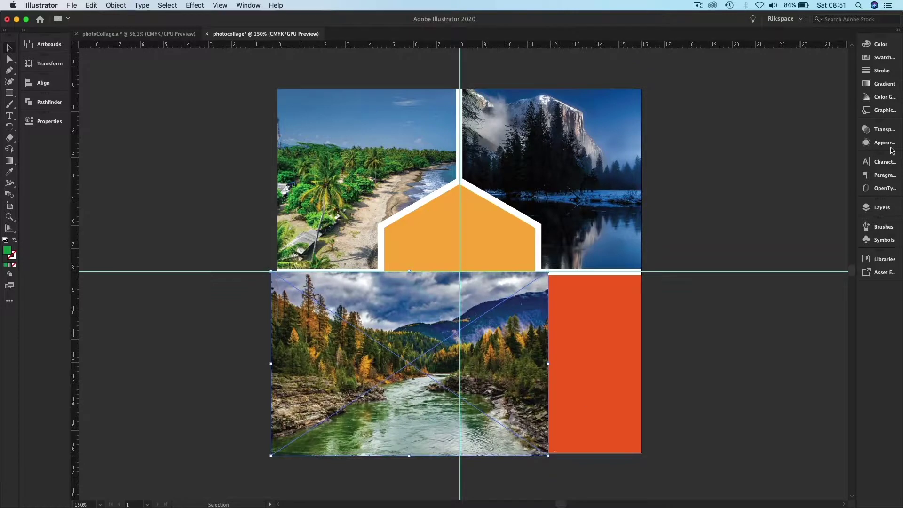
Step: Move the pine forest river photo directly beneath the green square in the stacking order and clip it to that square with a clipping mask
click(881, 208)
drag(772, 232, 773, 281)
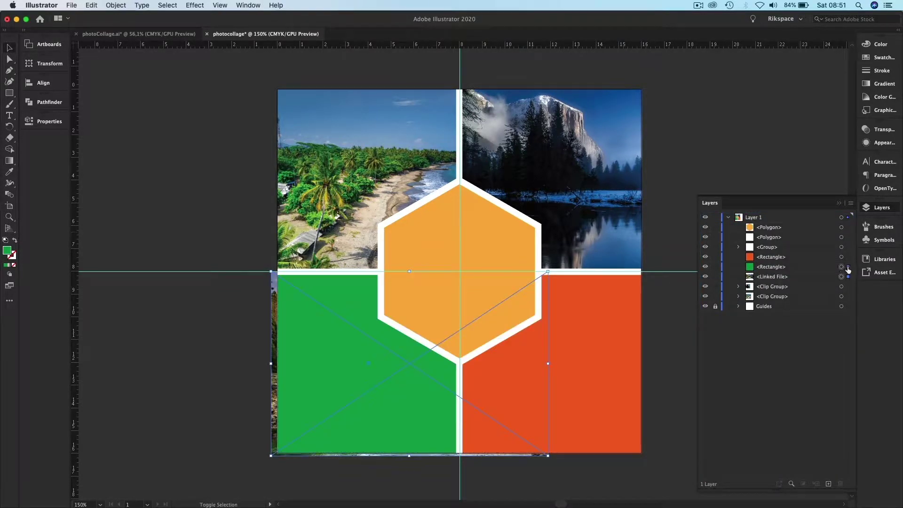
right_click(327, 325)
click(365, 407)
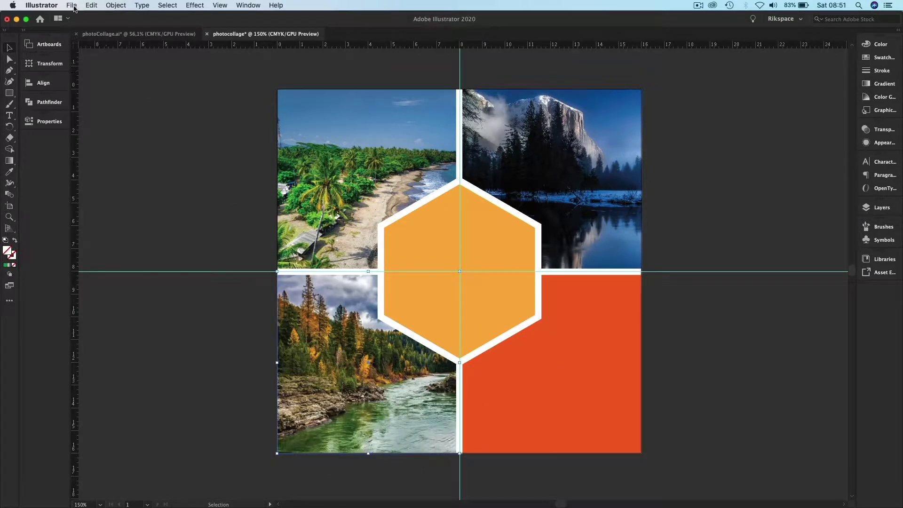
Step: Place the linked photo away-4576162.jpg over the red-orange square, large enough to cover it completely
click(581, 336)
click(72, 6)
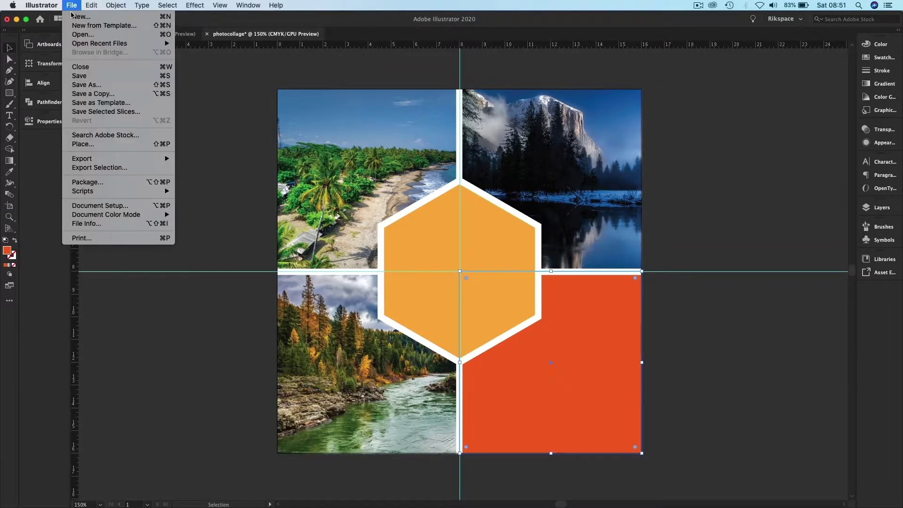
click(101, 141)
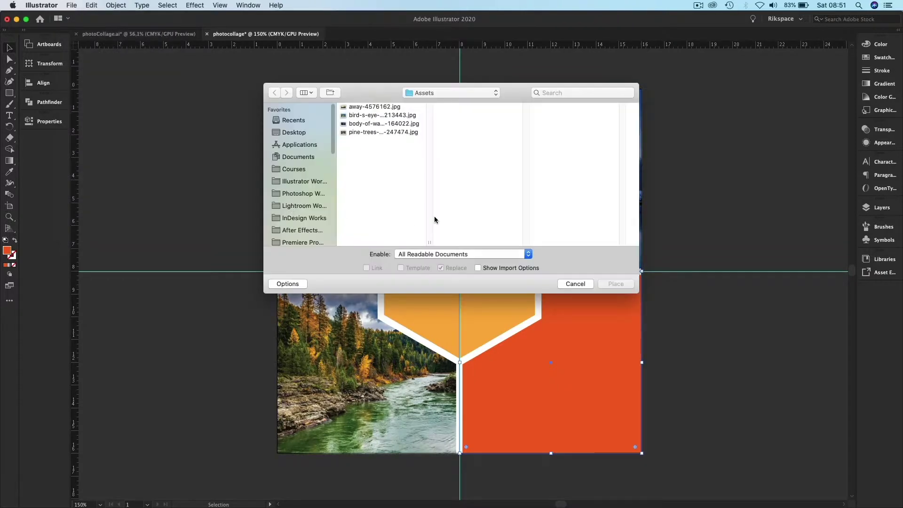
click(375, 133)
click(371, 123)
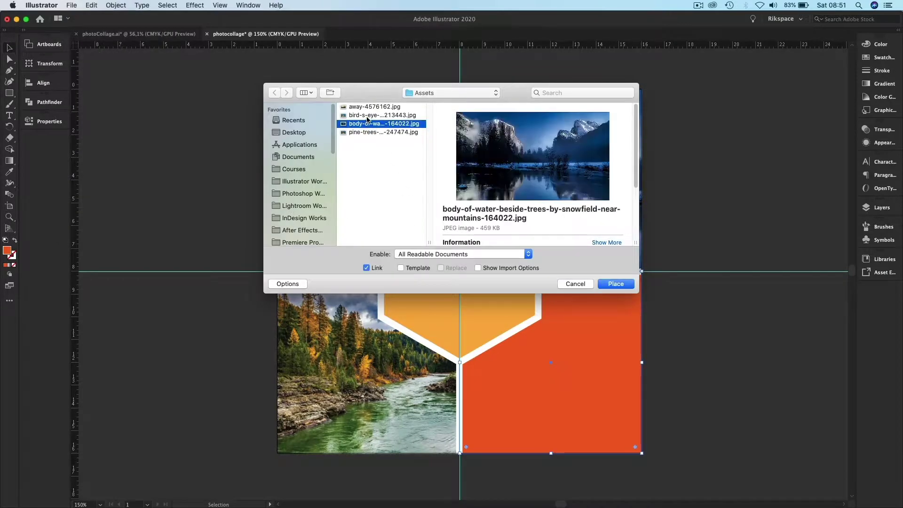
click(368, 115)
click(365, 107)
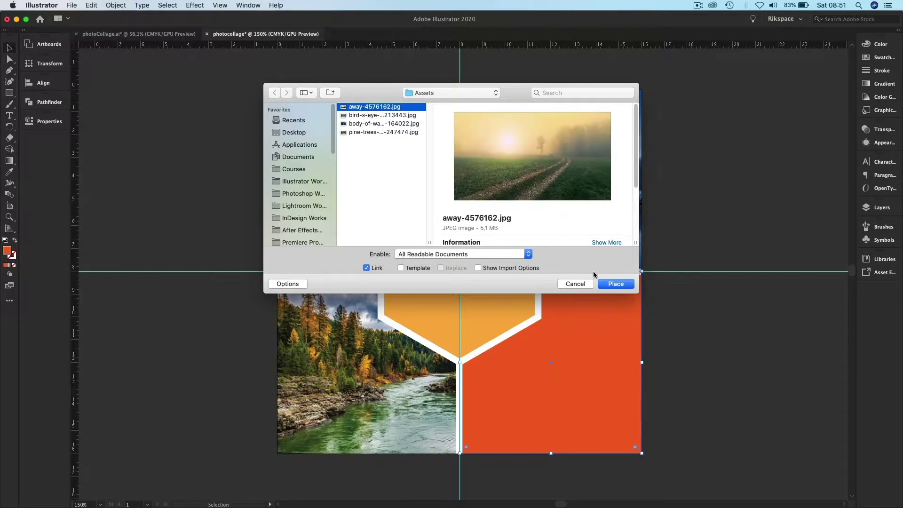
click(615, 284)
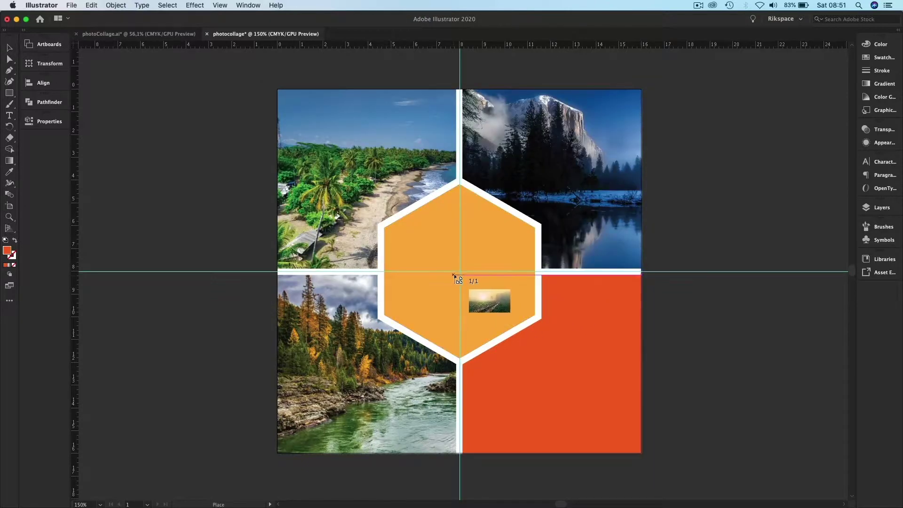
drag(458, 272, 786, 384)
Step: Move the misty field photo directly beneath the red-orange square in the stacking order and clip it to that square with a clipping mask
drag(618, 130, 514, 303)
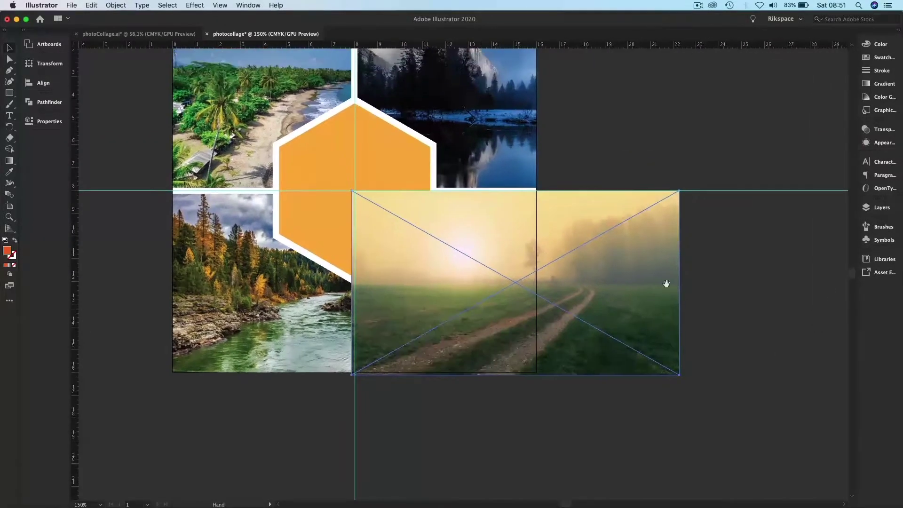
click(882, 208)
drag(767, 231, 771, 271)
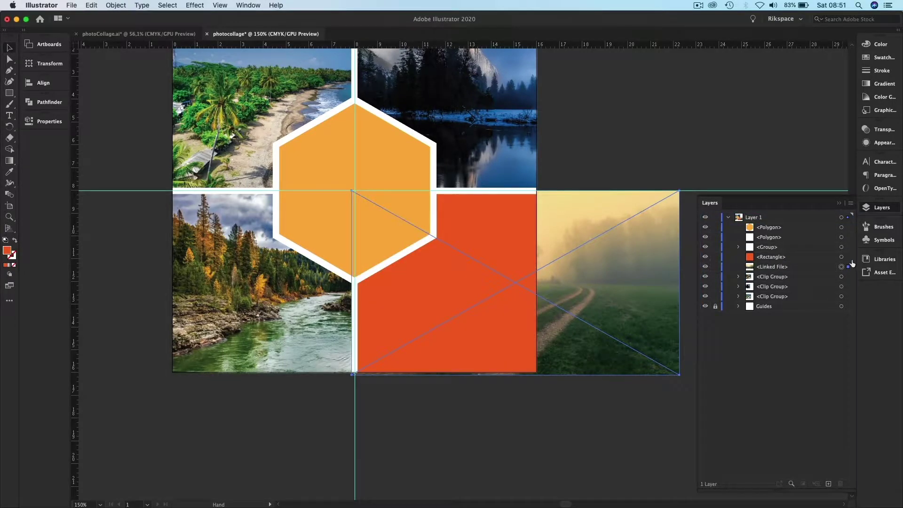
shift+click(506, 246)
right_click(505, 247)
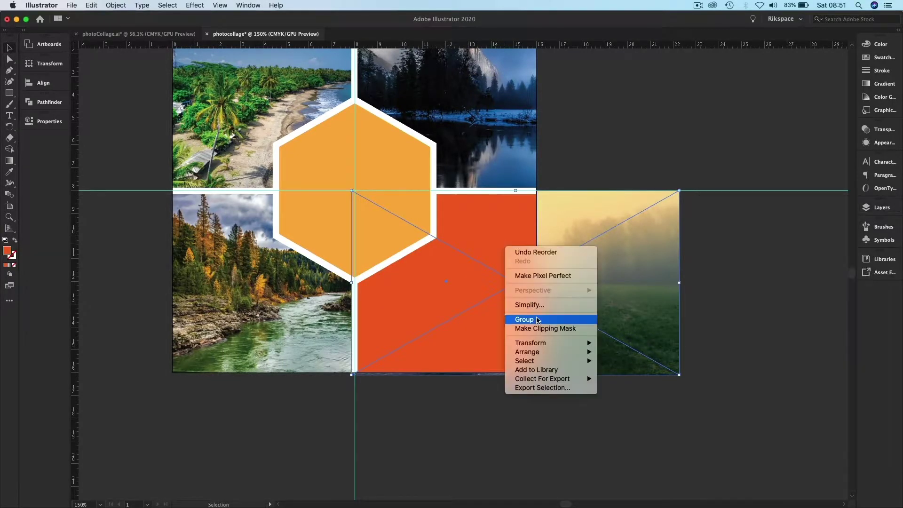
mouse_move(542, 345)
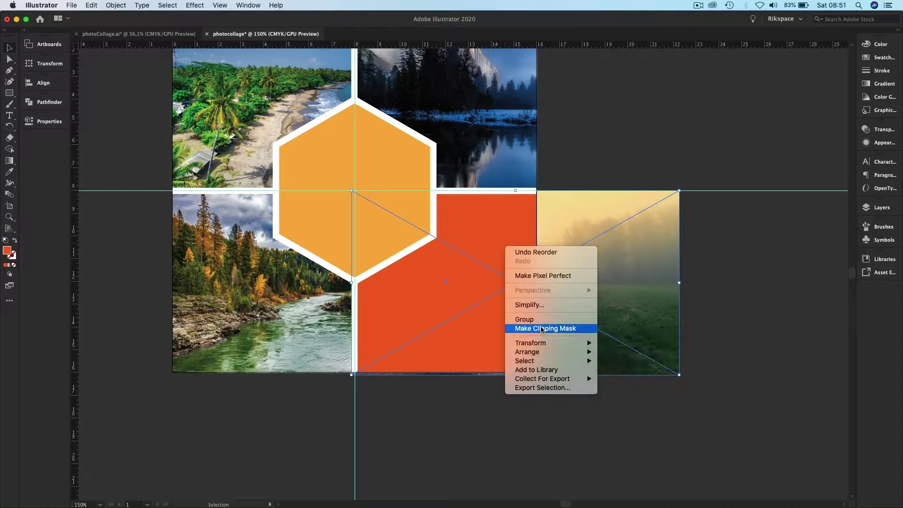
click(545, 328)
click(615, 141)
Step: Place the linked photo white-and-brown-animals-ne...158179.jpg from the Creating A Photo Collage folder over the orange hexagon, large enough to cover it completely
scroll(398, 241, up, 2)
click(398, 242)
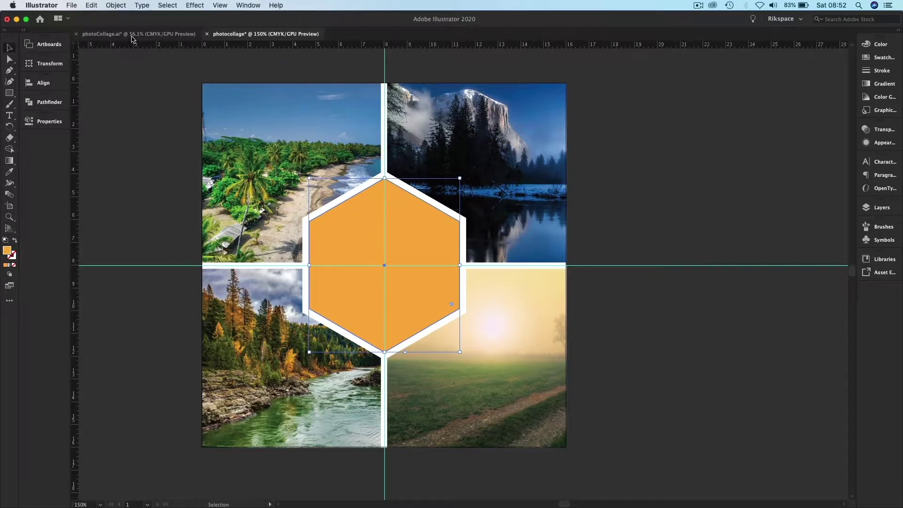
click(78, 6)
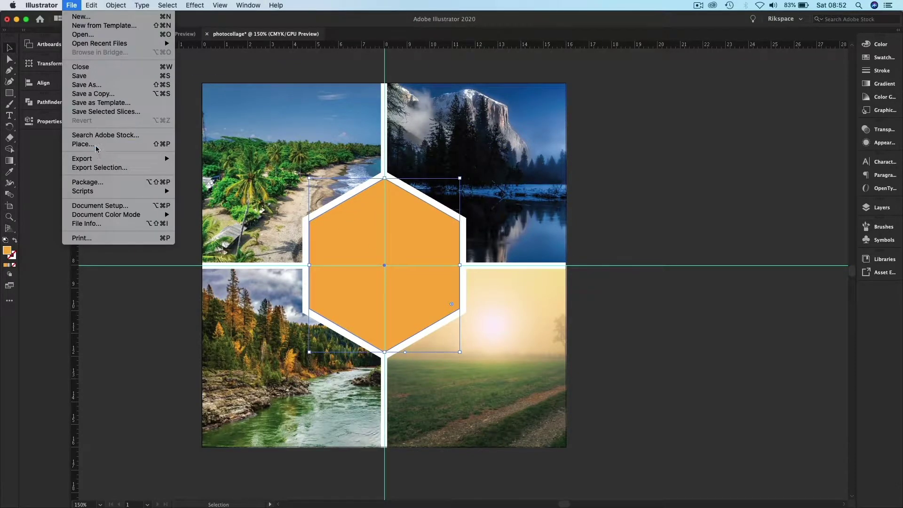
click(141, 152)
click(442, 93)
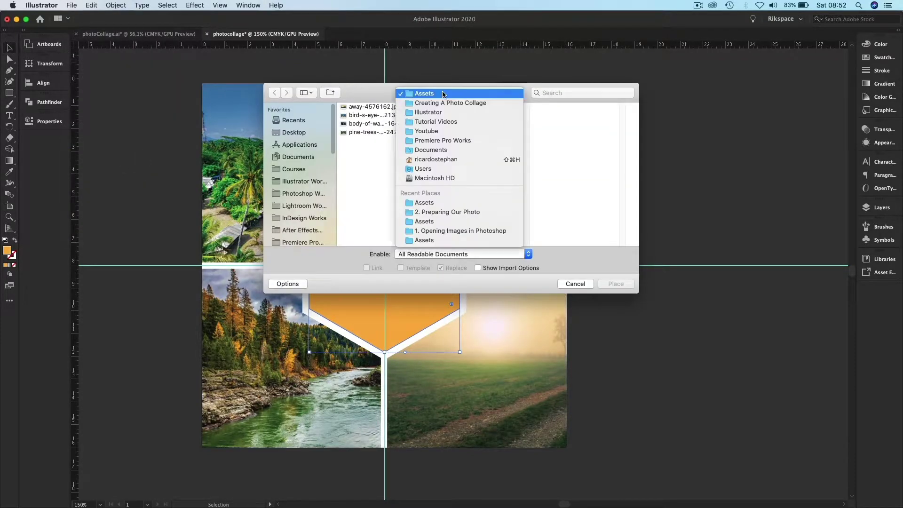
click(446, 104)
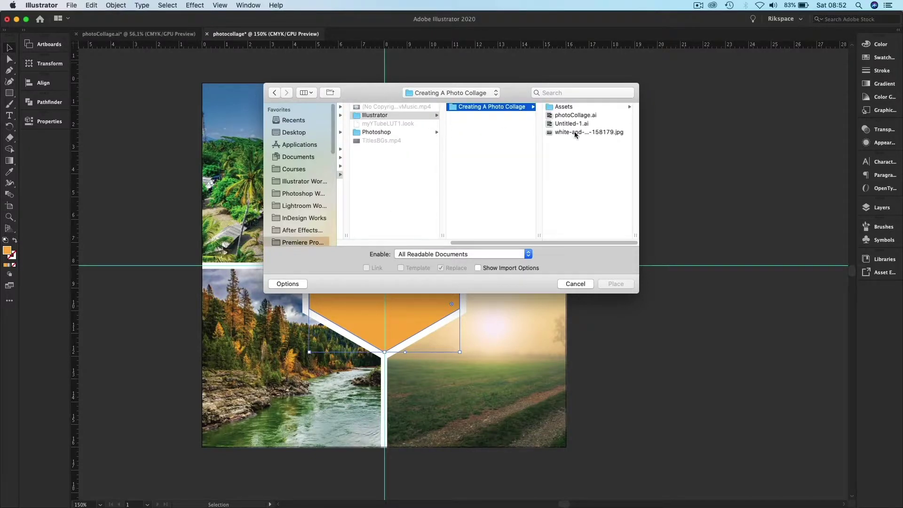
click(579, 134)
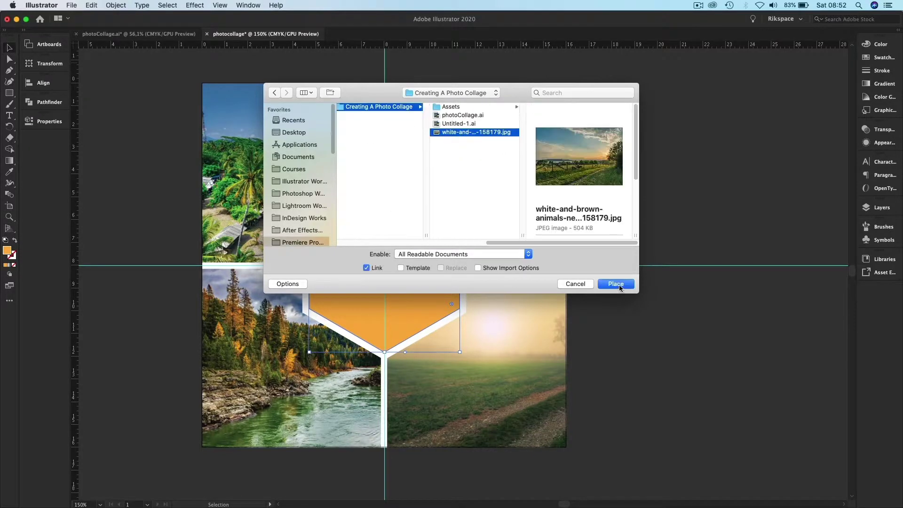
click(615, 284)
drag(458, 366, 601, 393)
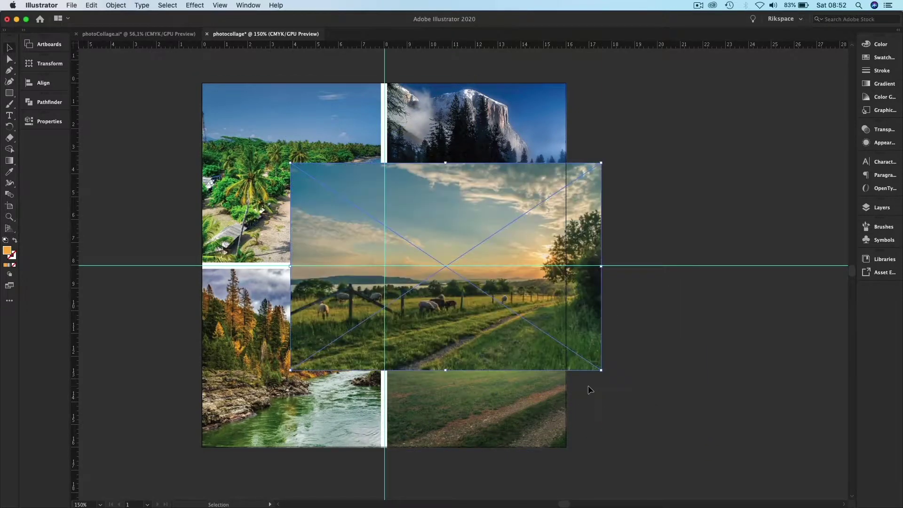
Step: Move the sheep pasture photo directly beneath the orange hexagon in the stacking order and clip it to that hexagon with a clipping mask
click(881, 207)
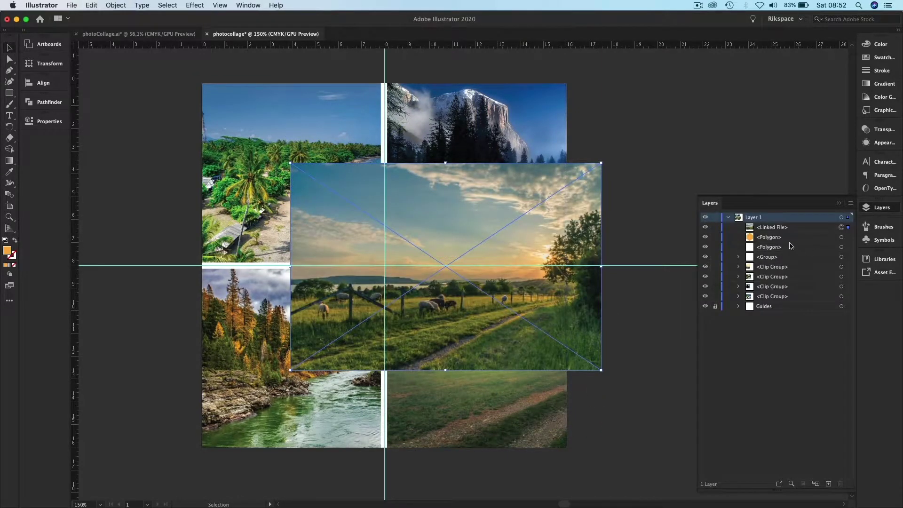
drag(777, 228, 775, 242)
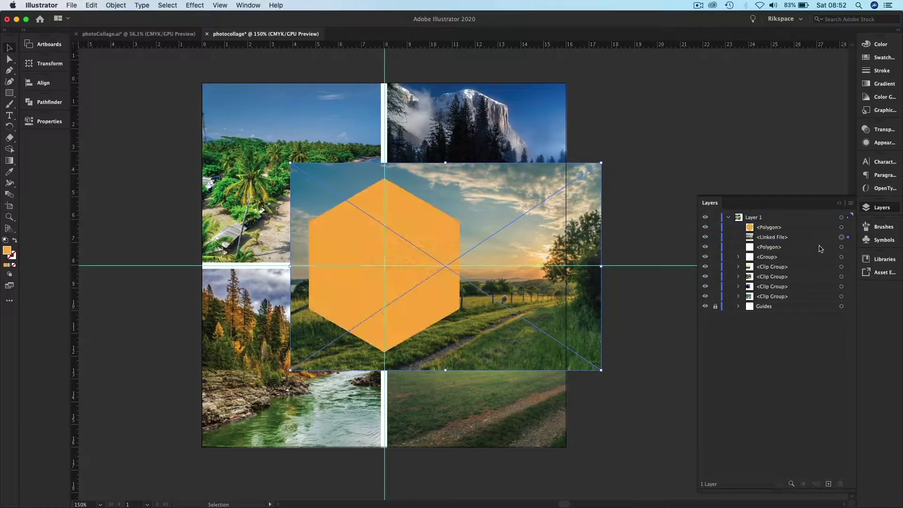
click(848, 228)
right_click(388, 217)
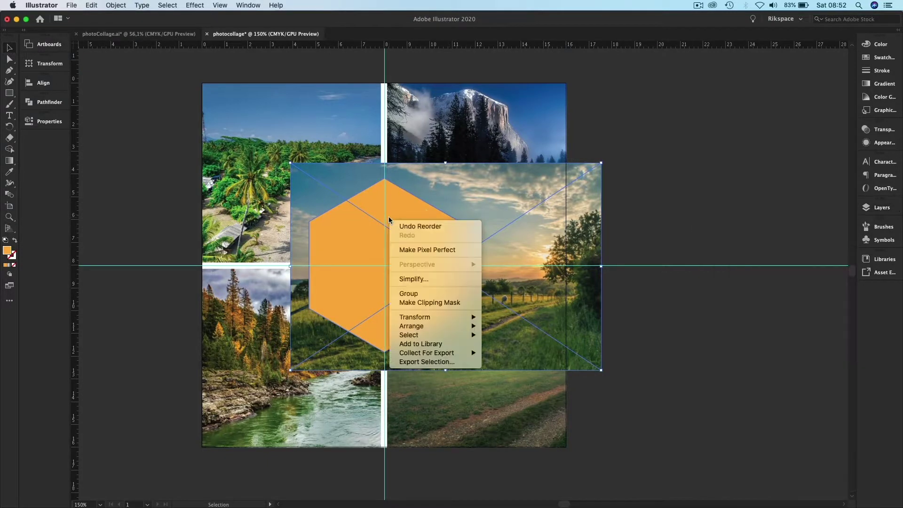
click(470, 303)
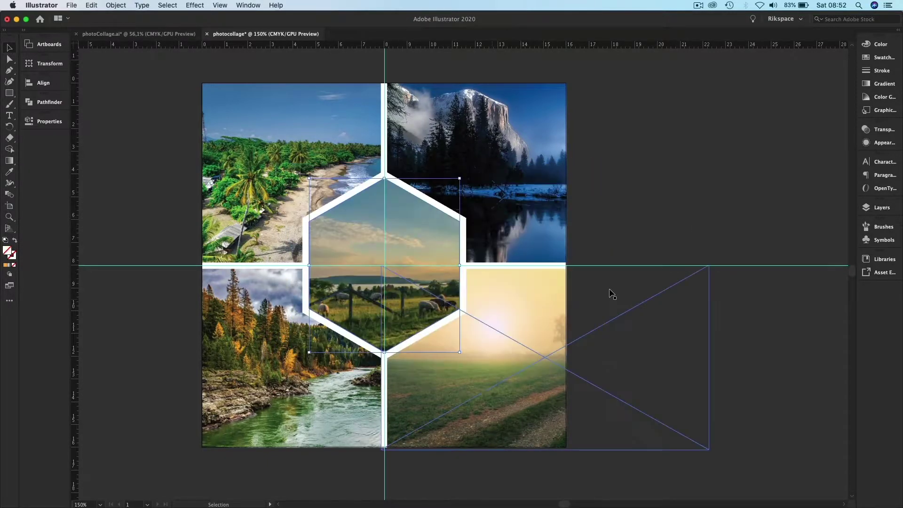
click(659, 182)
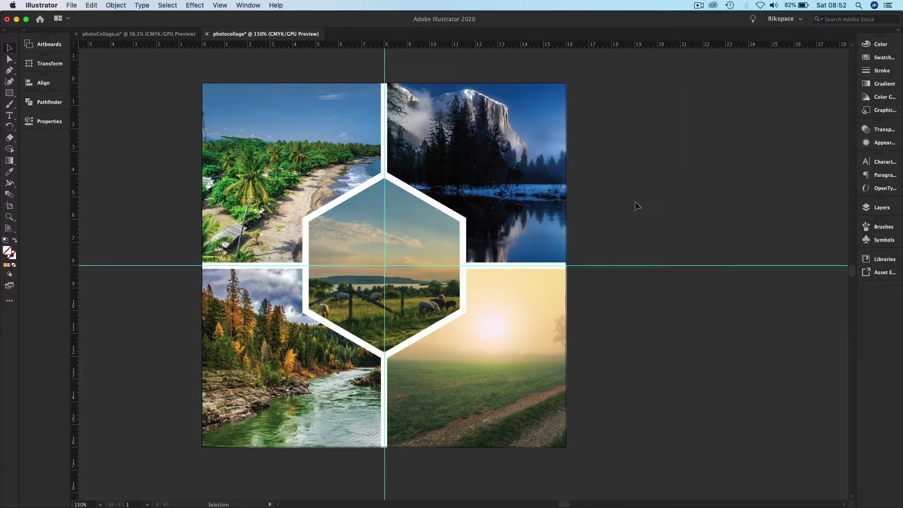
Step: Identify the beach photo's clip group in the layer structure and rename it Sqaure1
click(316, 119)
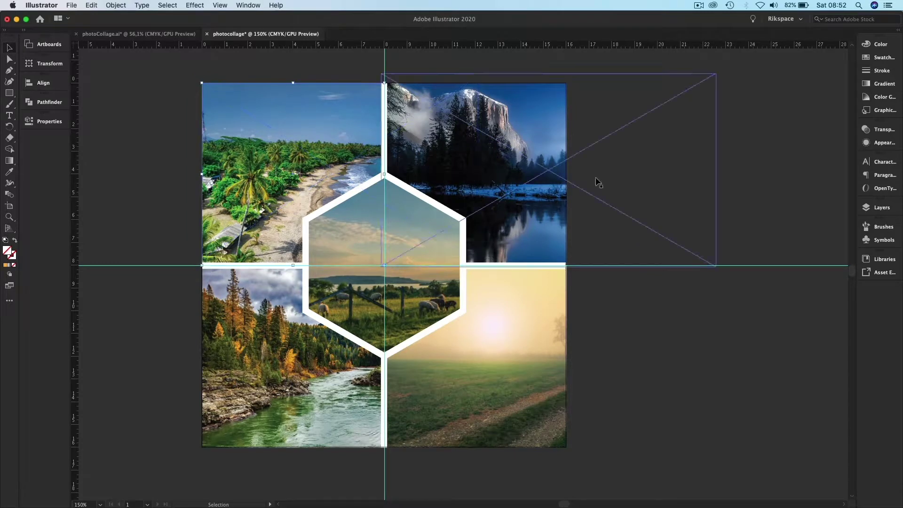
click(883, 207)
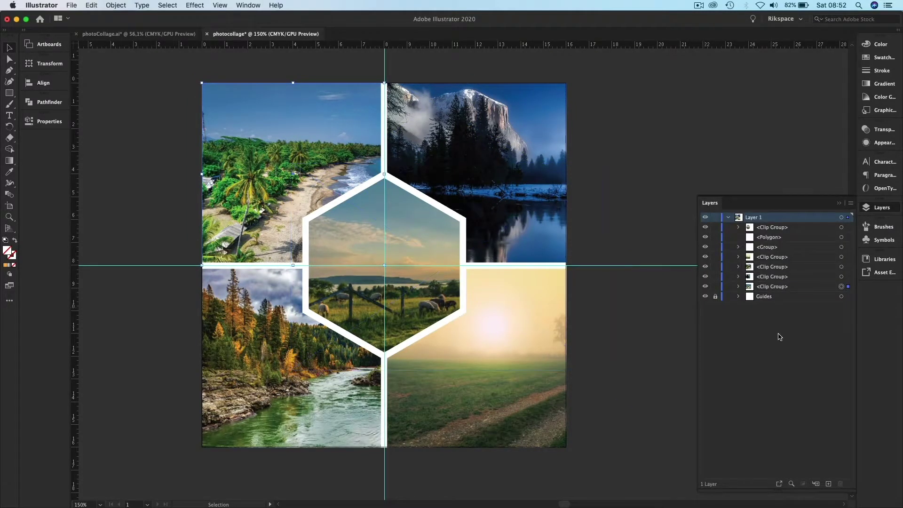
click(532, 148)
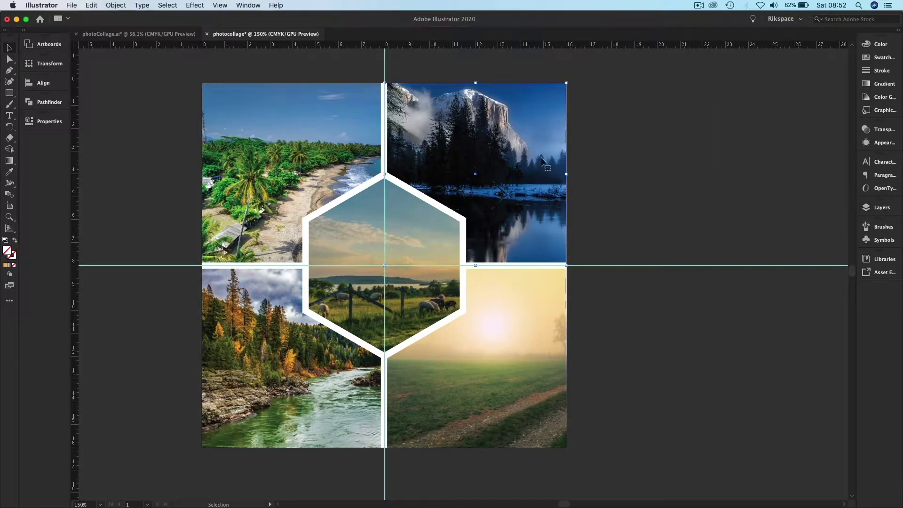
click(880, 210)
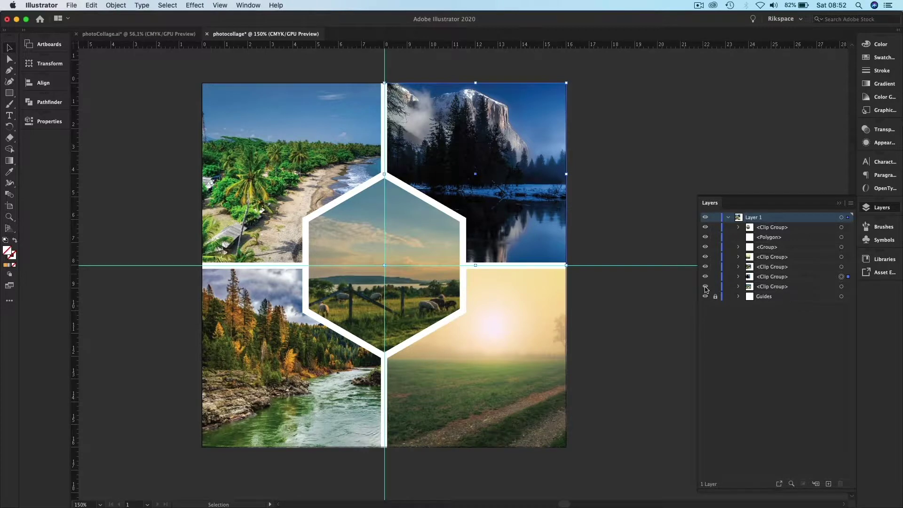
click(317, 117)
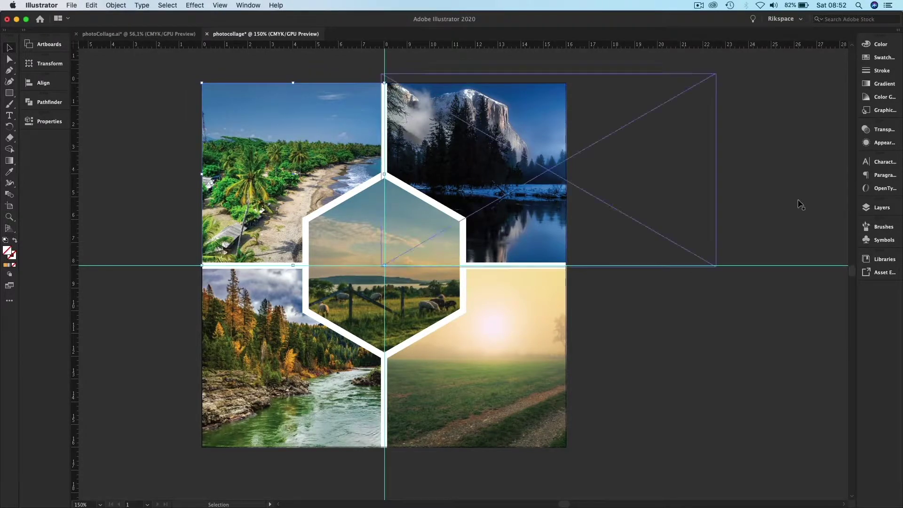
click(892, 212)
double_click(778, 287)
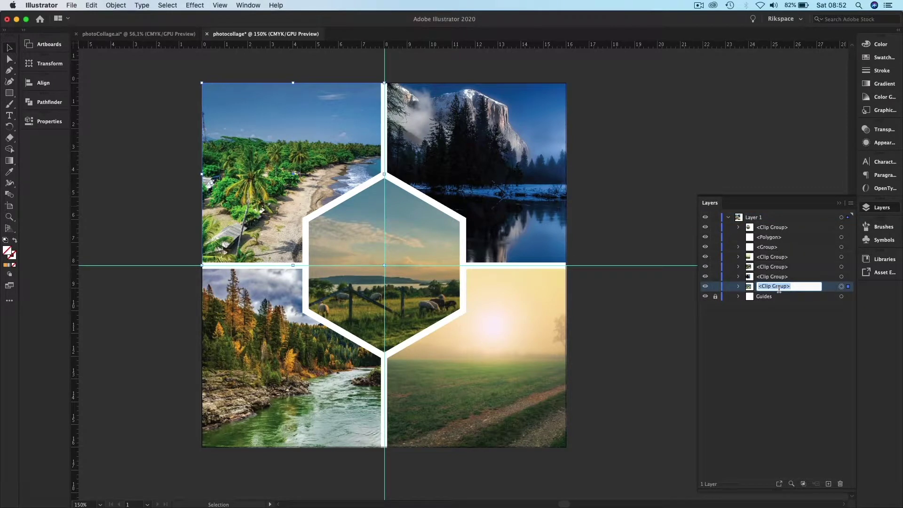
text(S)
key(Return)
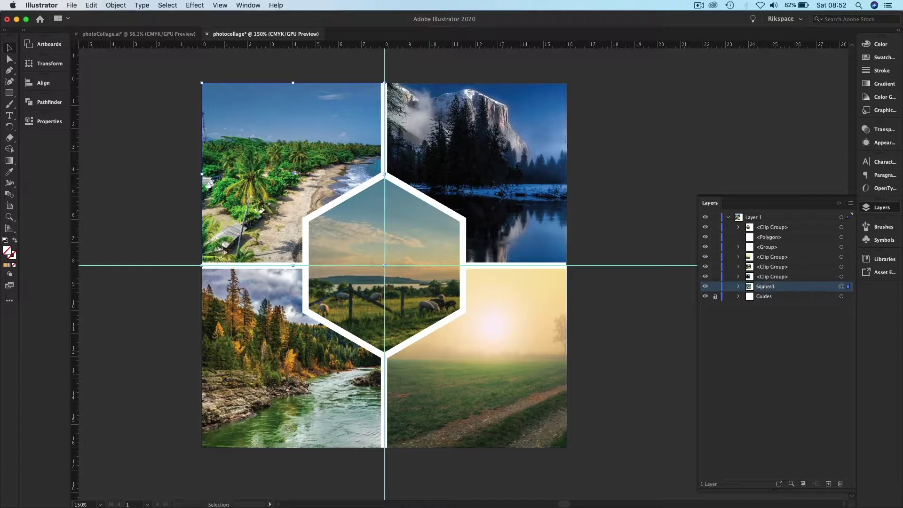
Step: Shift only the linked beach photo inside Sqaure1 about 2.4 cm to the left, keeping its clipping square in place
click(739, 286)
click(848, 307)
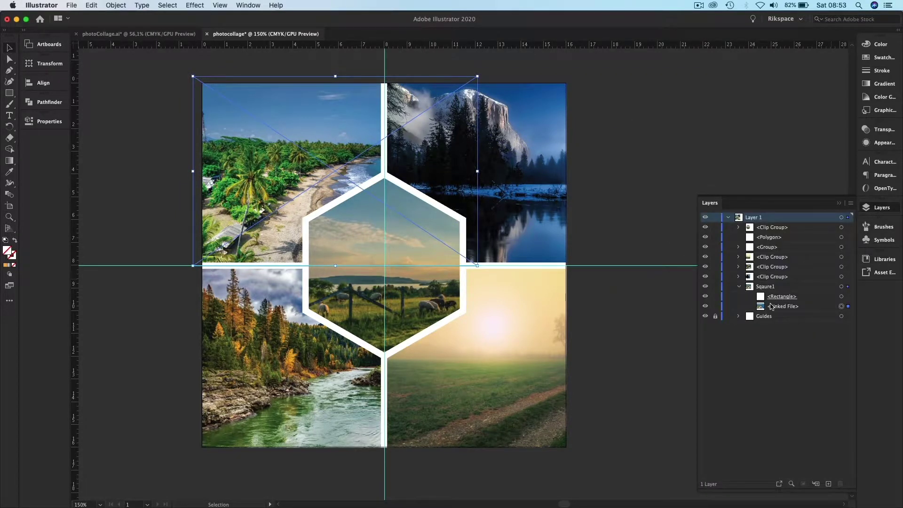
click(846, 287)
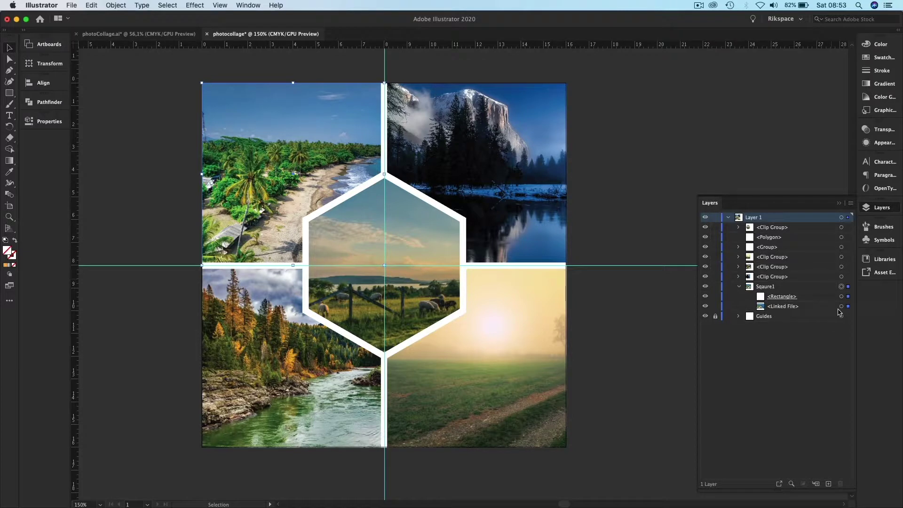
click(847, 306)
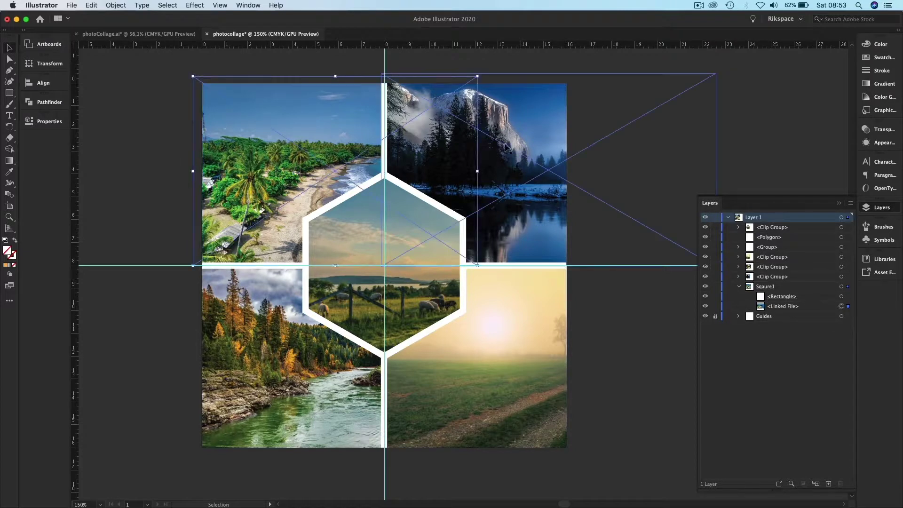
drag(312, 75, 282, 75)
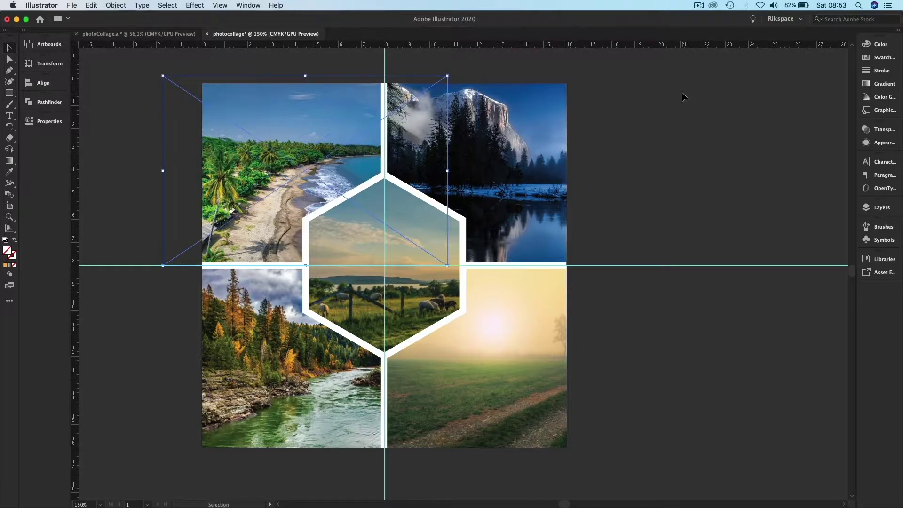
key(Left)
key(Left)
key(Left)
key(Left)
key(Left)
key(Left)
key(Left)
key(Left)
key(Left)
key(Left)
key(Left)
key(Left)
key(Left)
key(Left)
key(Left)
key(Left)
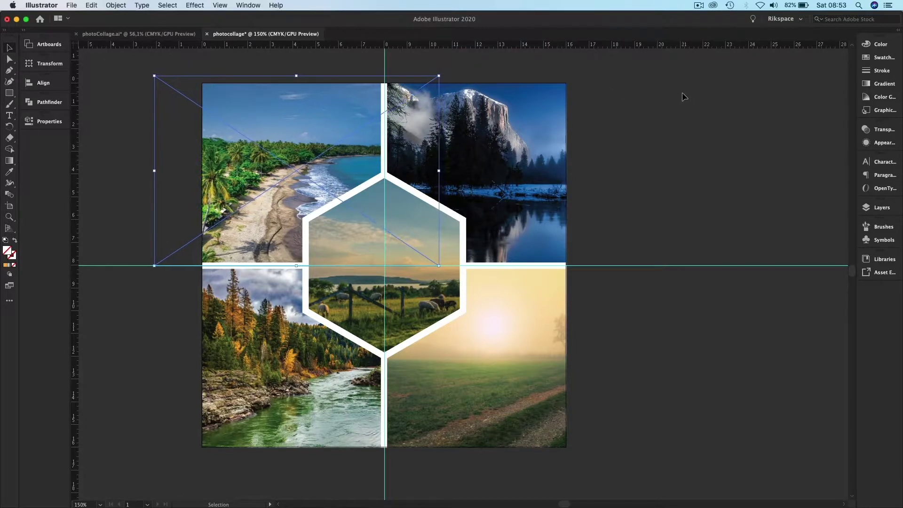
key(Left)
key(Left)
key(Left)
key(Left)
key(Left)
key(Left)
key(Left)
key(Left)
key(Left)
key(Left)
key(Left)
key(Left)
key(Left)
key(Left)
key(Left)
key(Left)
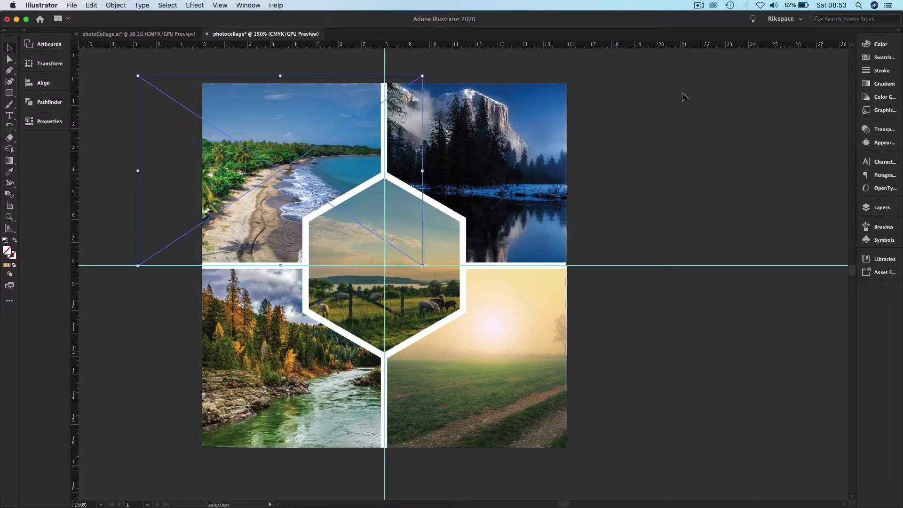
click(583, 162)
Step: Shift the linked mountain lake photo about 2.25 cm left inside its clipping square and scale it down proportionally to about 14.1 cm wide
click(539, 134)
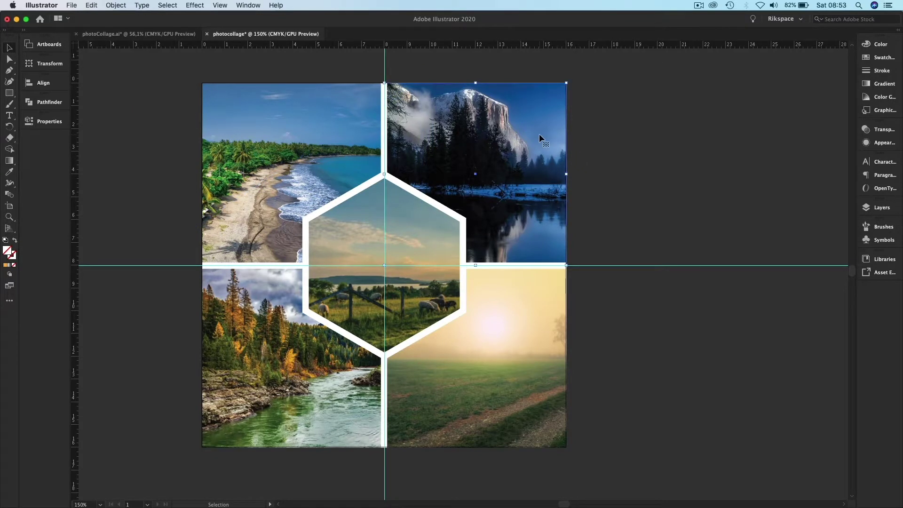
click(872, 209)
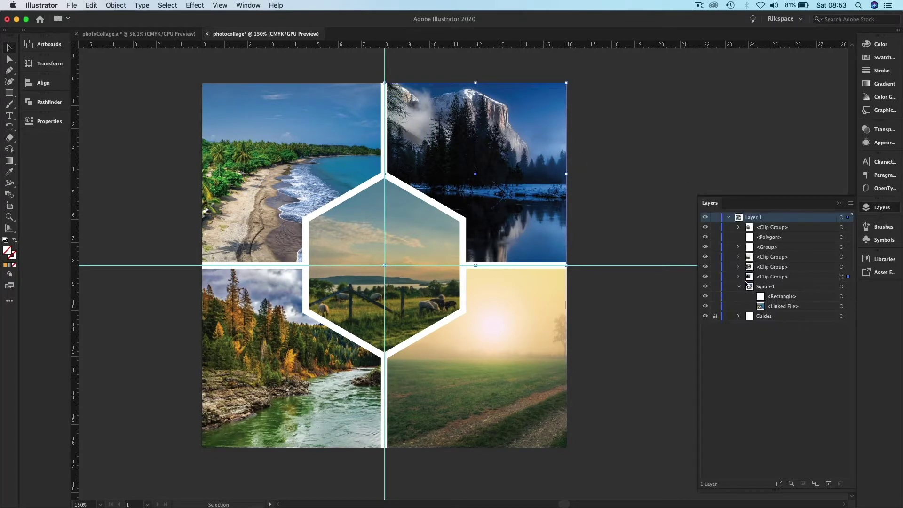
click(739, 286)
click(739, 277)
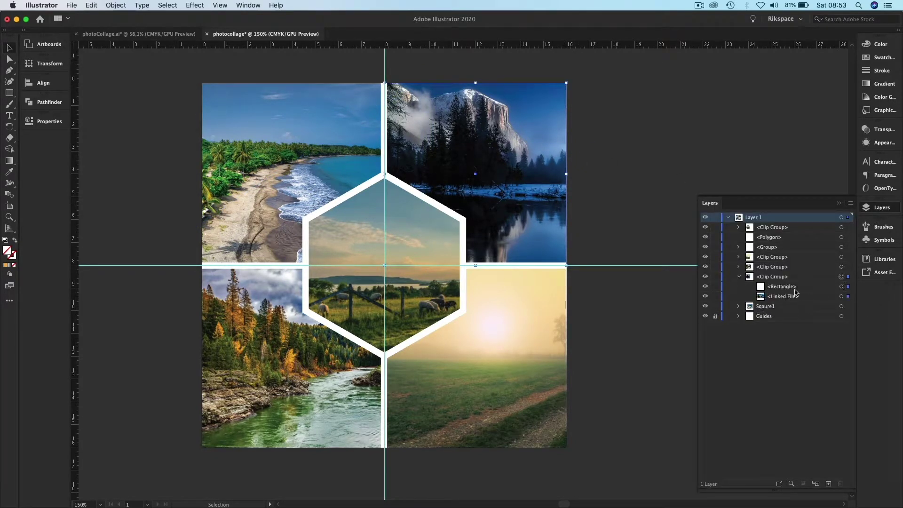
click(848, 297)
drag(585, 74, 534, 75)
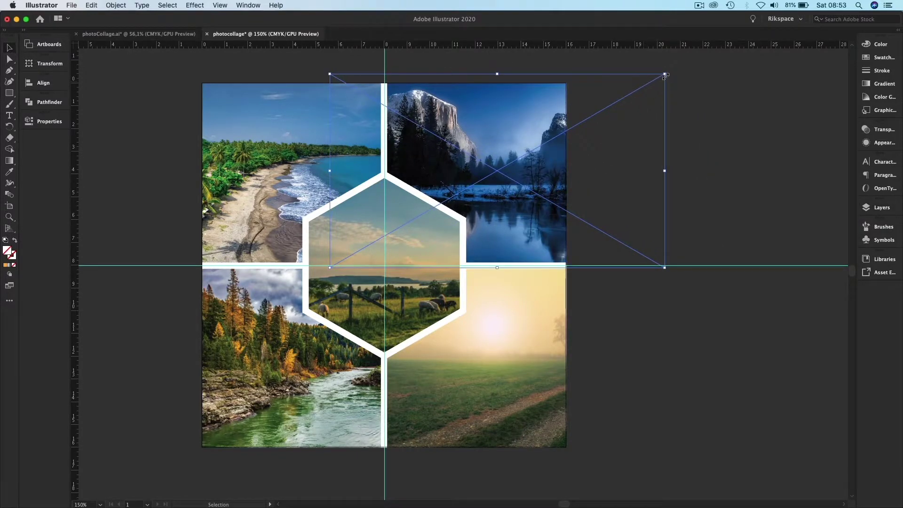
drag(664, 74, 650, 81)
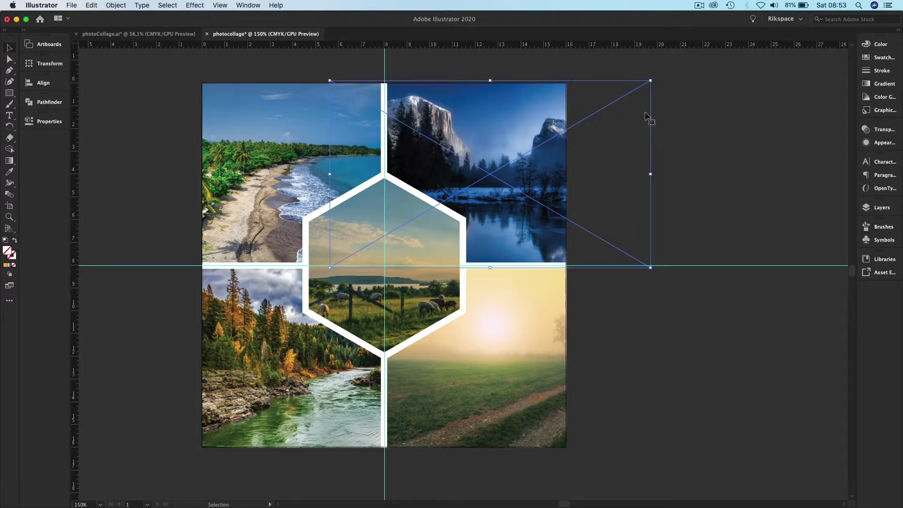
key(Return)
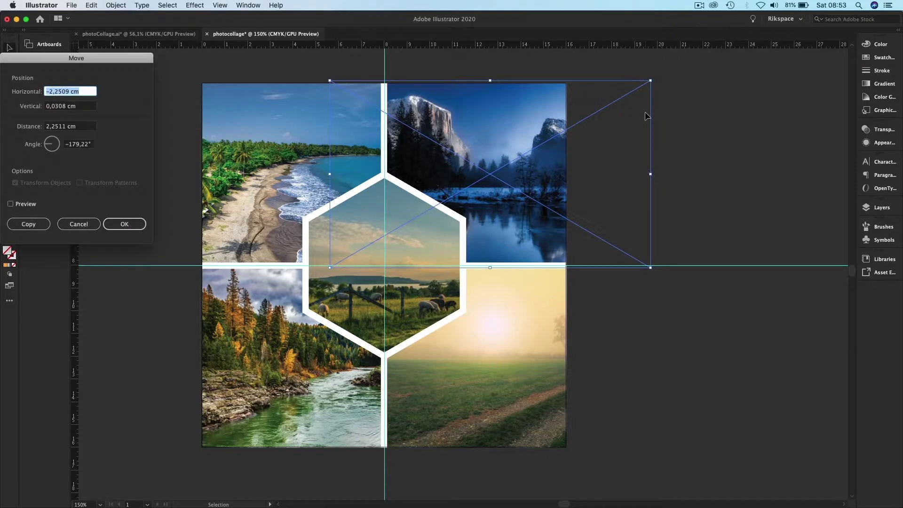
click(69, 226)
click(735, 154)
Step: Shift the linked forest river photo about 2.25 cm left within its clip group, keeping its vertical position and clipping square
click(310, 366)
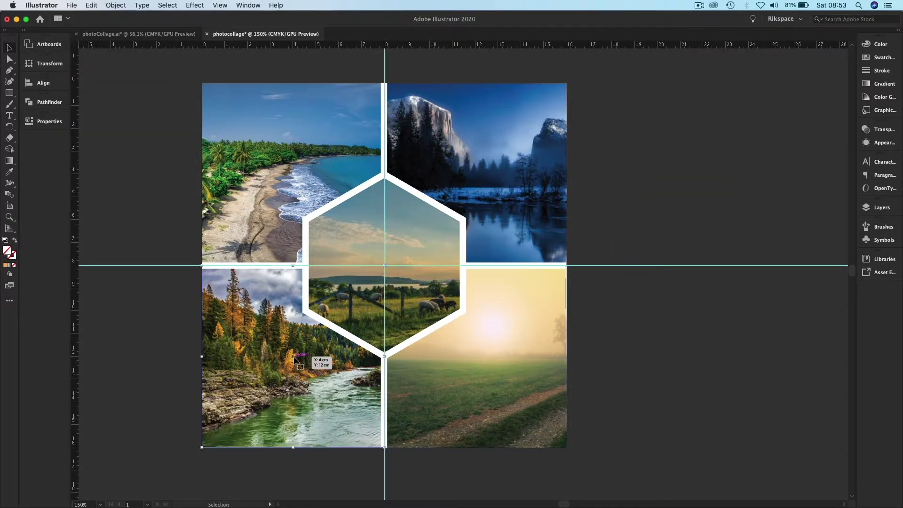
click(881, 207)
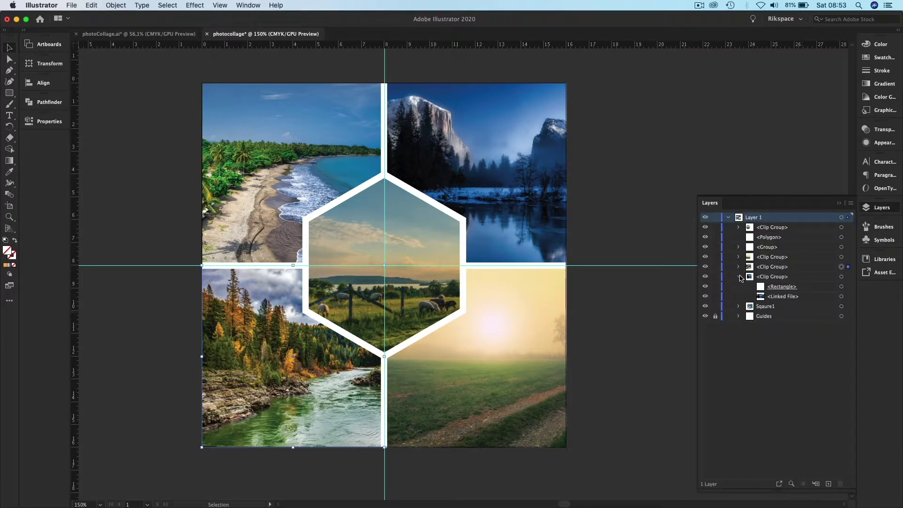
click(740, 277)
click(848, 287)
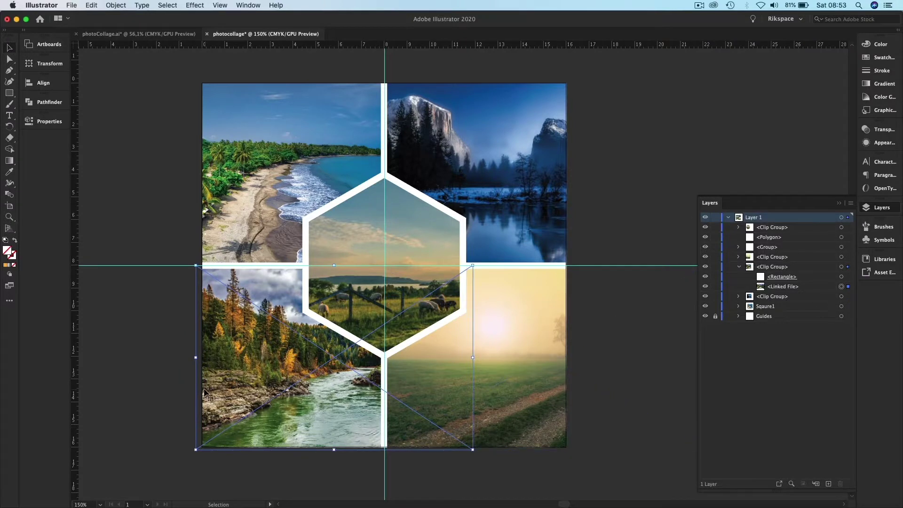
drag(203, 394, 142, 339)
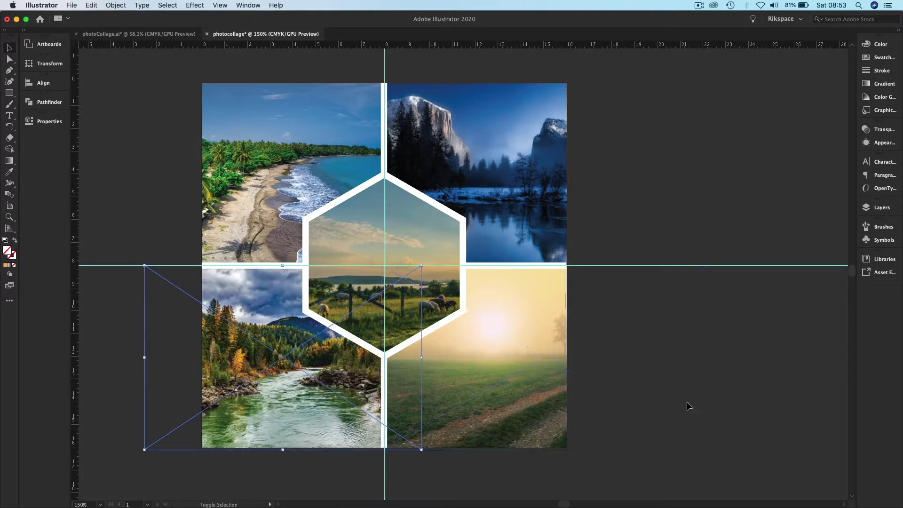
key(Return)
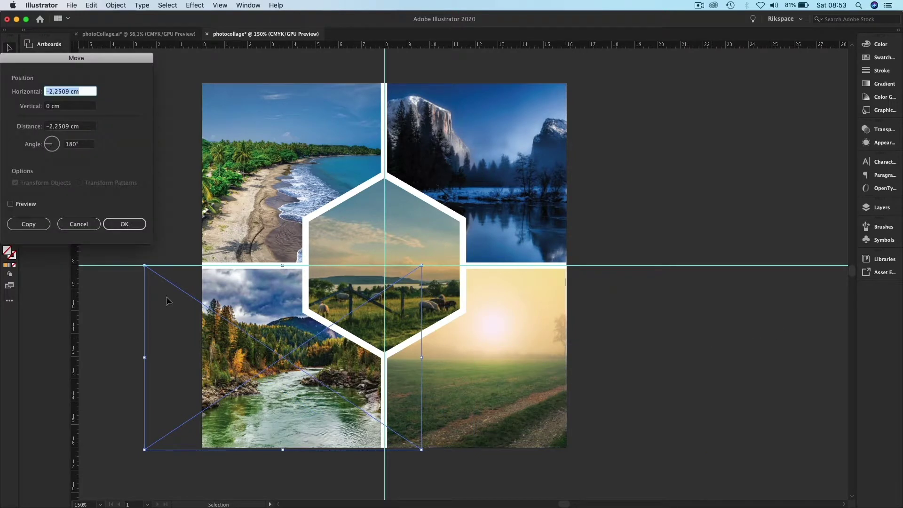
click(79, 223)
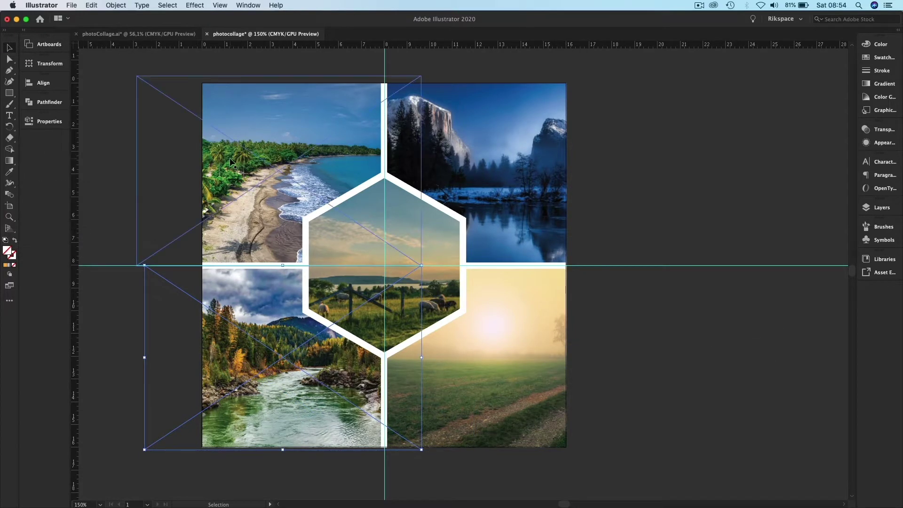
Step: Shift the linked misty field photo about 3.4 cm left within its clip group, keeping the clipping square in place
click(514, 370)
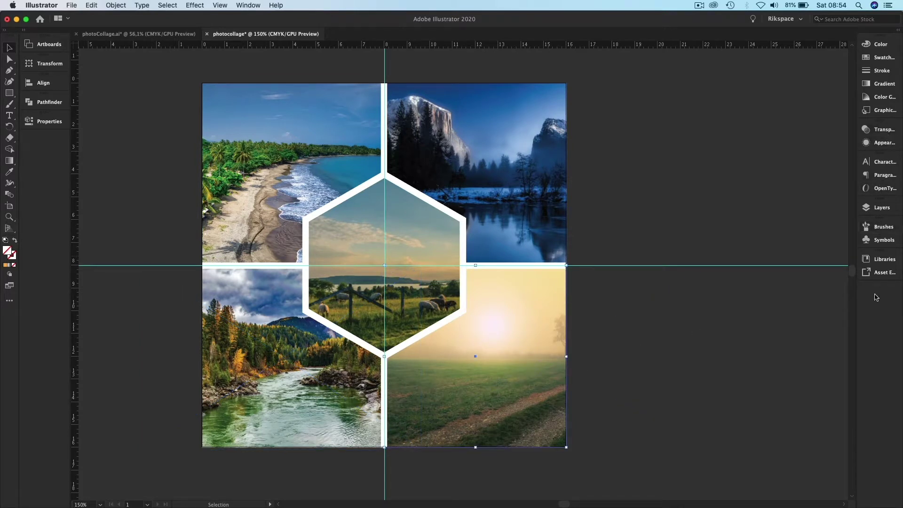
click(875, 208)
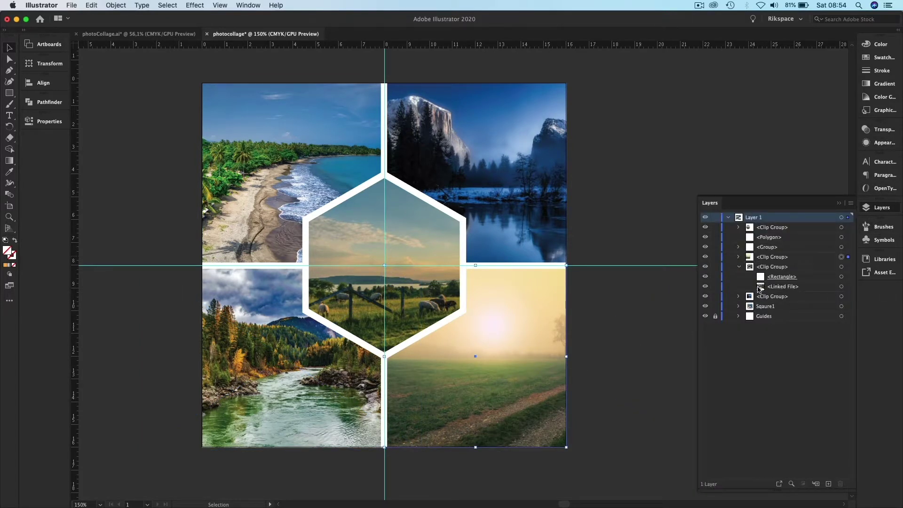
click(738, 266)
click(739, 256)
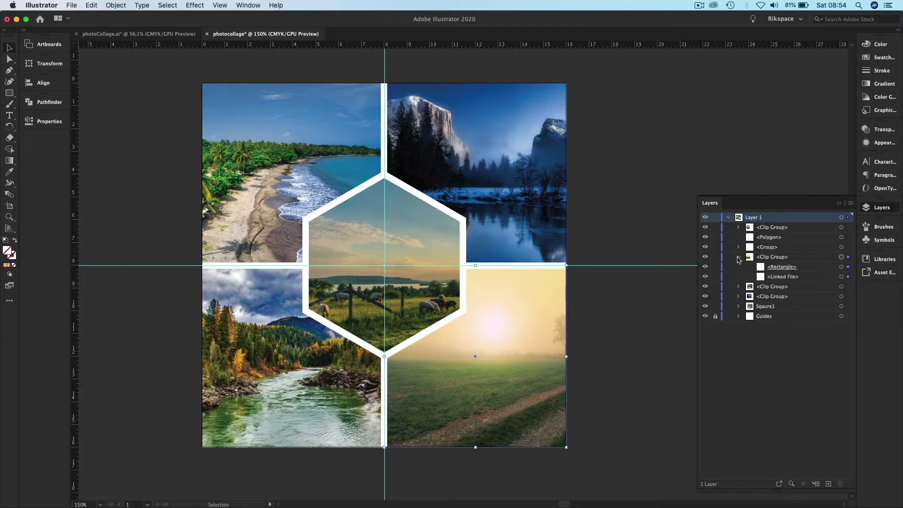
click(847, 277)
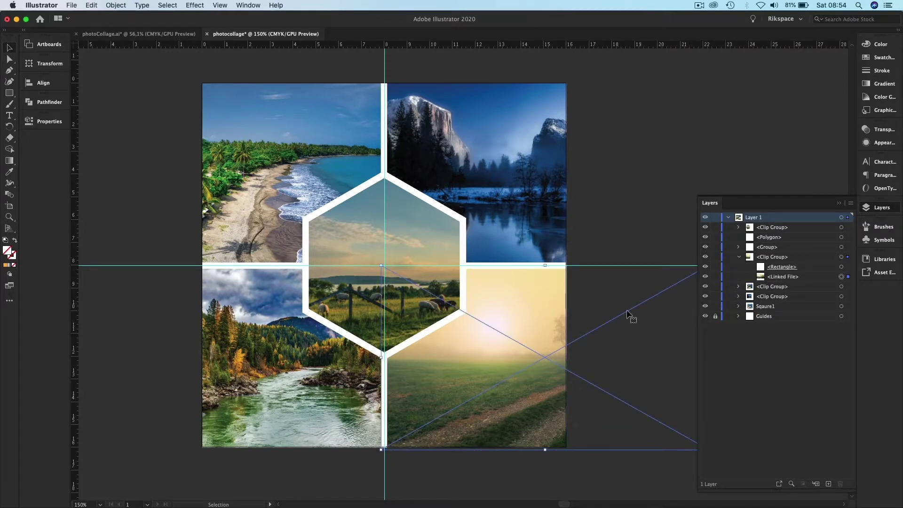
drag(625, 314, 549, 311)
key(Left)
key(Left)
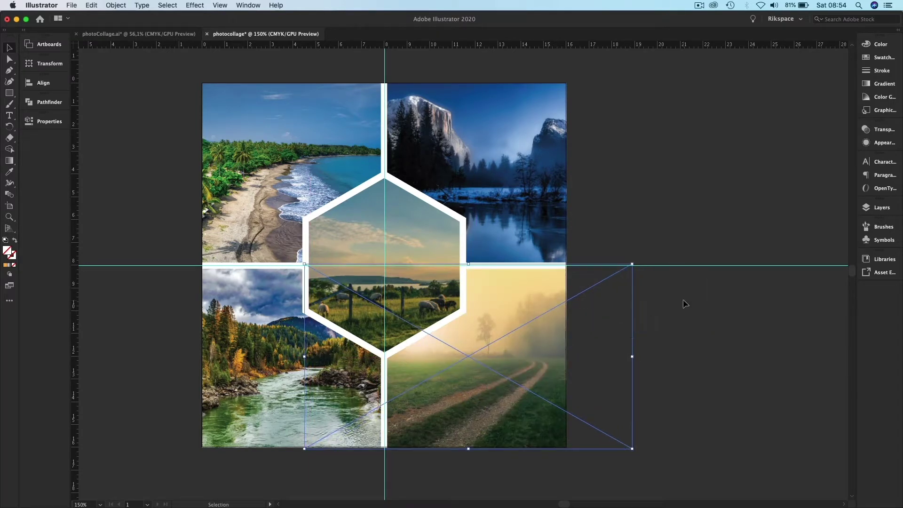
Step: Nudge the linked misty field photo about 0.4 cm further left within its clipping square, then deselect it
key(Left)
key(Left)
key(Left)
key(Left)
key(Left)
key(Left)
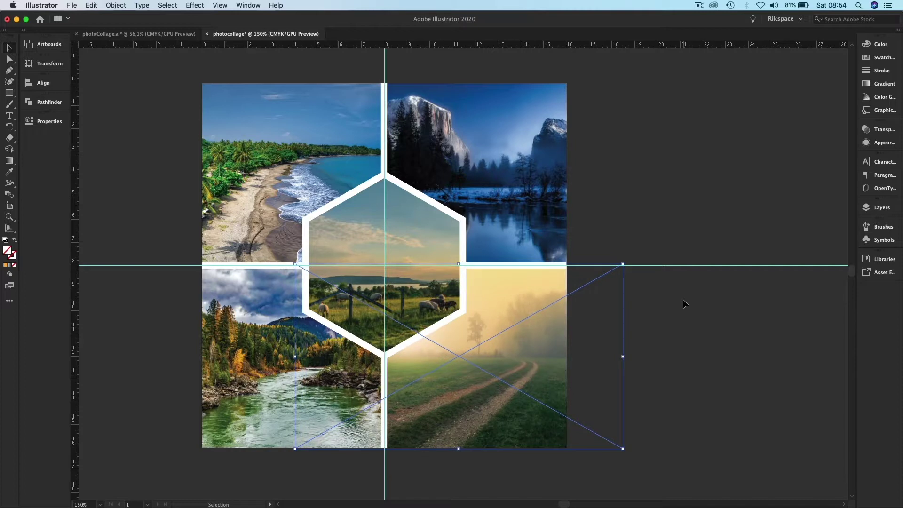
key(Left)
click(635, 217)
Step: Select only the linked sheep meadow photo inside the hexagon's clip group and scale it down proportionally to about 12.7 cm wide
click(427, 238)
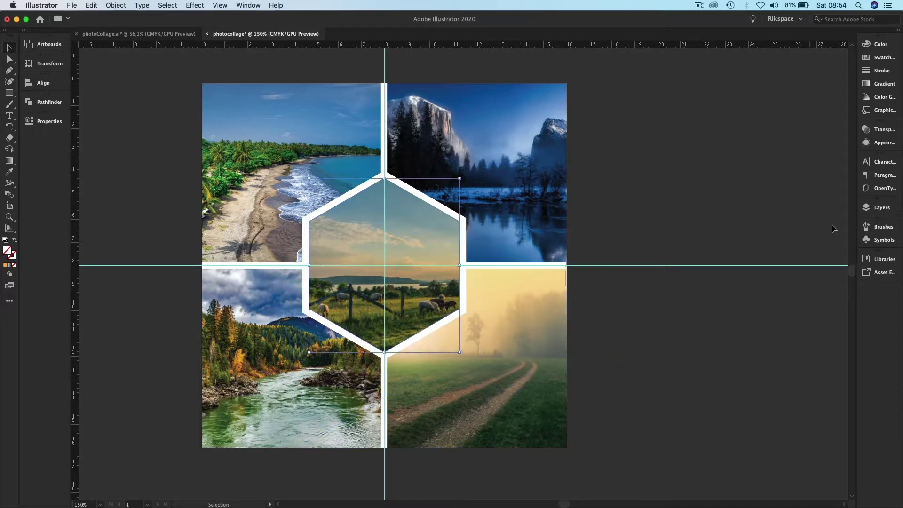
click(883, 209)
click(739, 257)
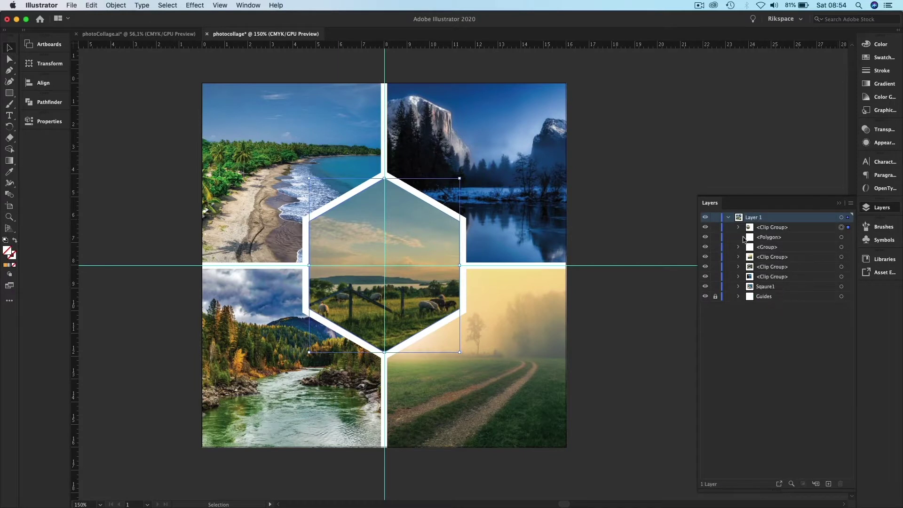
click(739, 228)
click(841, 248)
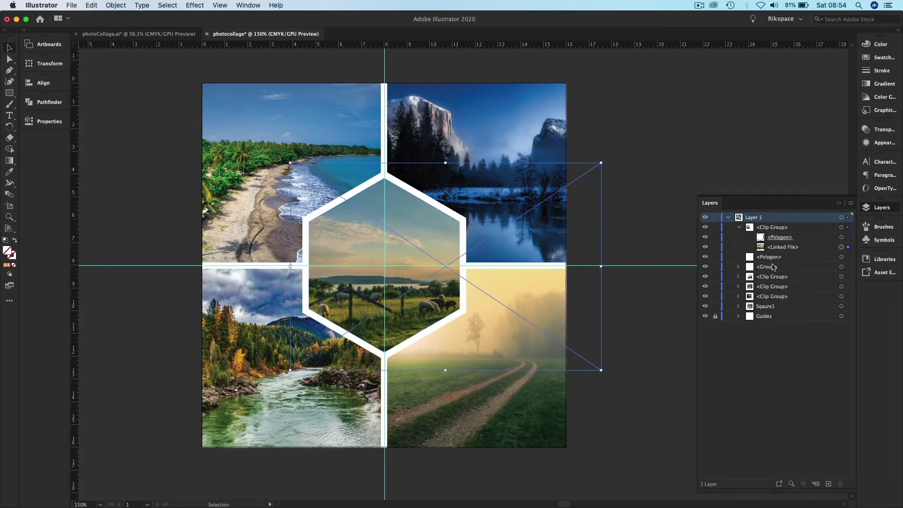
drag(605, 164, 595, 170)
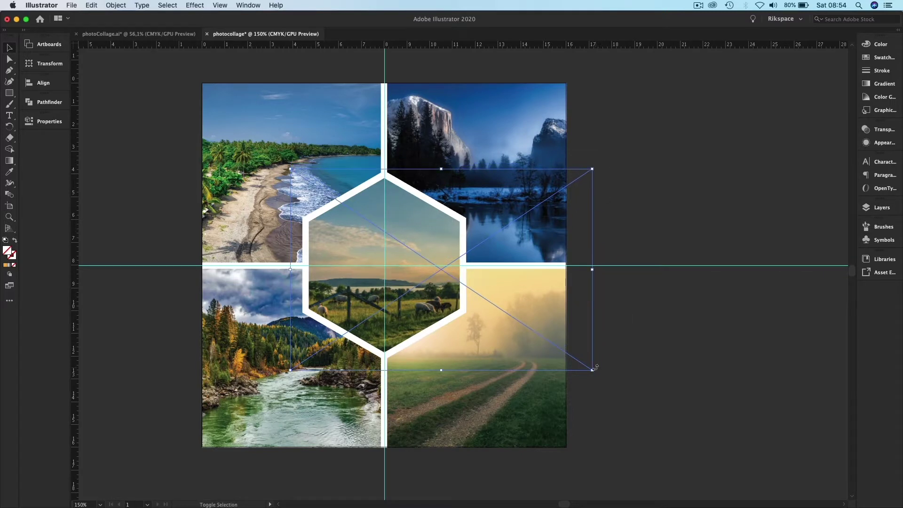
drag(593, 369, 579, 364)
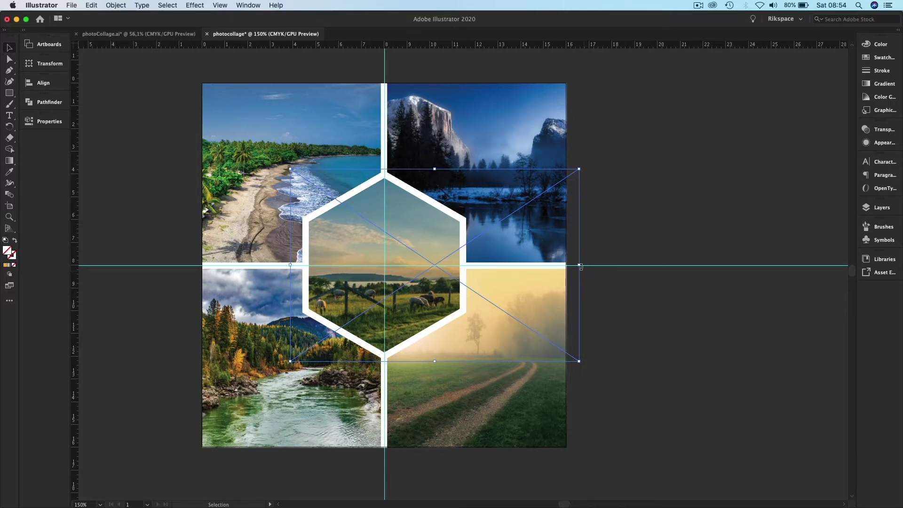
Step: Shift the linked meadow photo about 4 cm left inside the hexagon, keeping its size and the clipping polygon in place
drag(579, 263, 475, 264)
key(super+z)
drag(578, 217, 534, 215)
key(Left)
key(Left)
key(Left)
key(Left)
key(Left)
key(Left)
key(Left)
key(Left)
key(Left)
key(Left)
key(Left)
key(Left)
key(Left)
key(Left)
key(Left)
key(Left)
key(Left)
key(Left)
key(Left)
key(Left)
key(Left)
key(Left)
key(Left)
key(Left)
key(Left)
click(634, 206)
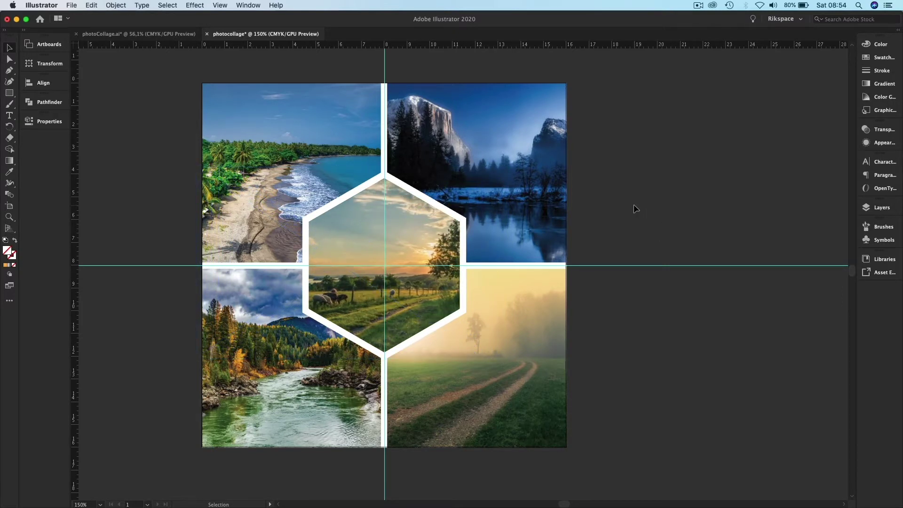
Step: Collapse the hexagon's clip group in the layer list and hide the Guides sublayer
click(883, 208)
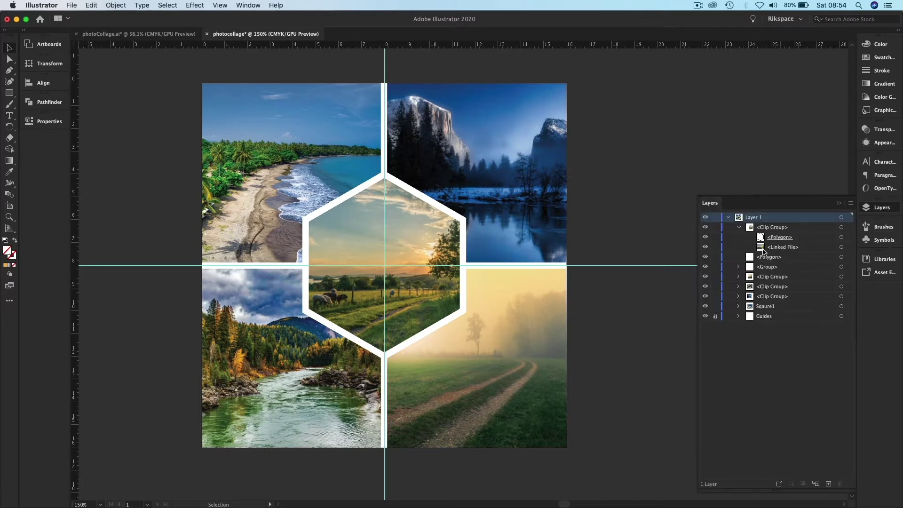
click(739, 228)
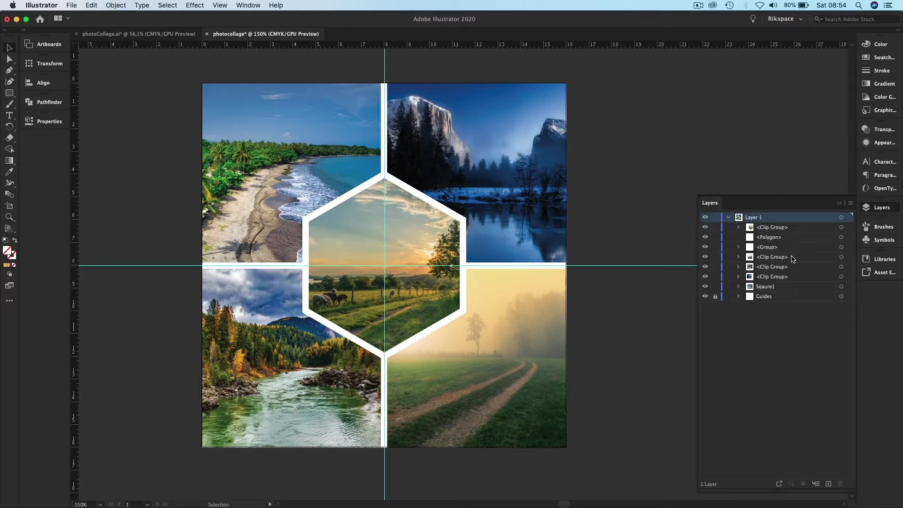
click(705, 296)
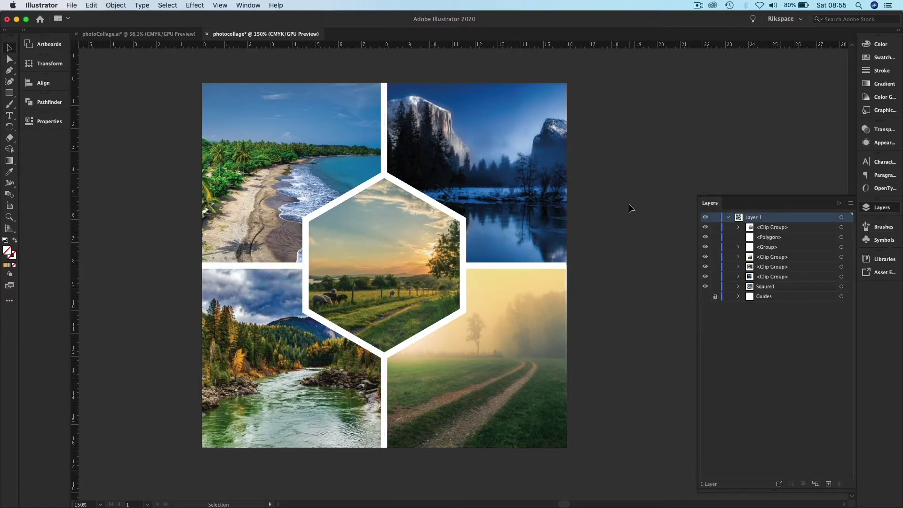